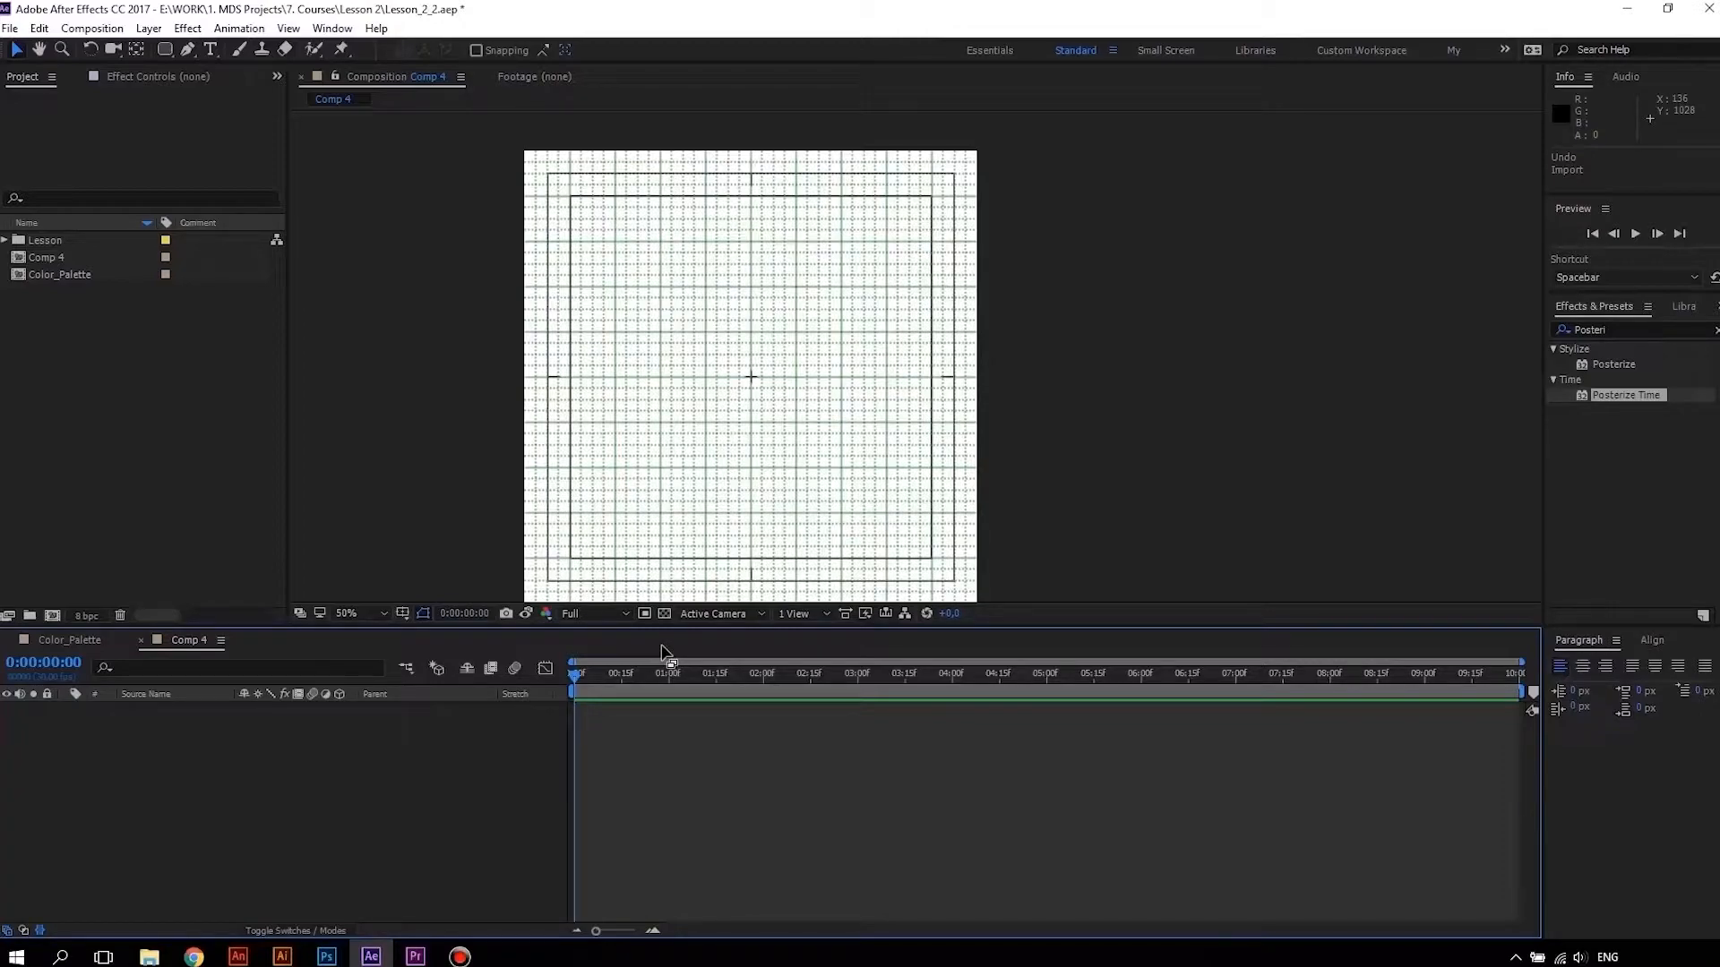
Import the Lesson_2_Galaxy Illustrator file as Composition - Retain Layer Sizes
{"action": "double_click", "coordinate": [137, 437]}
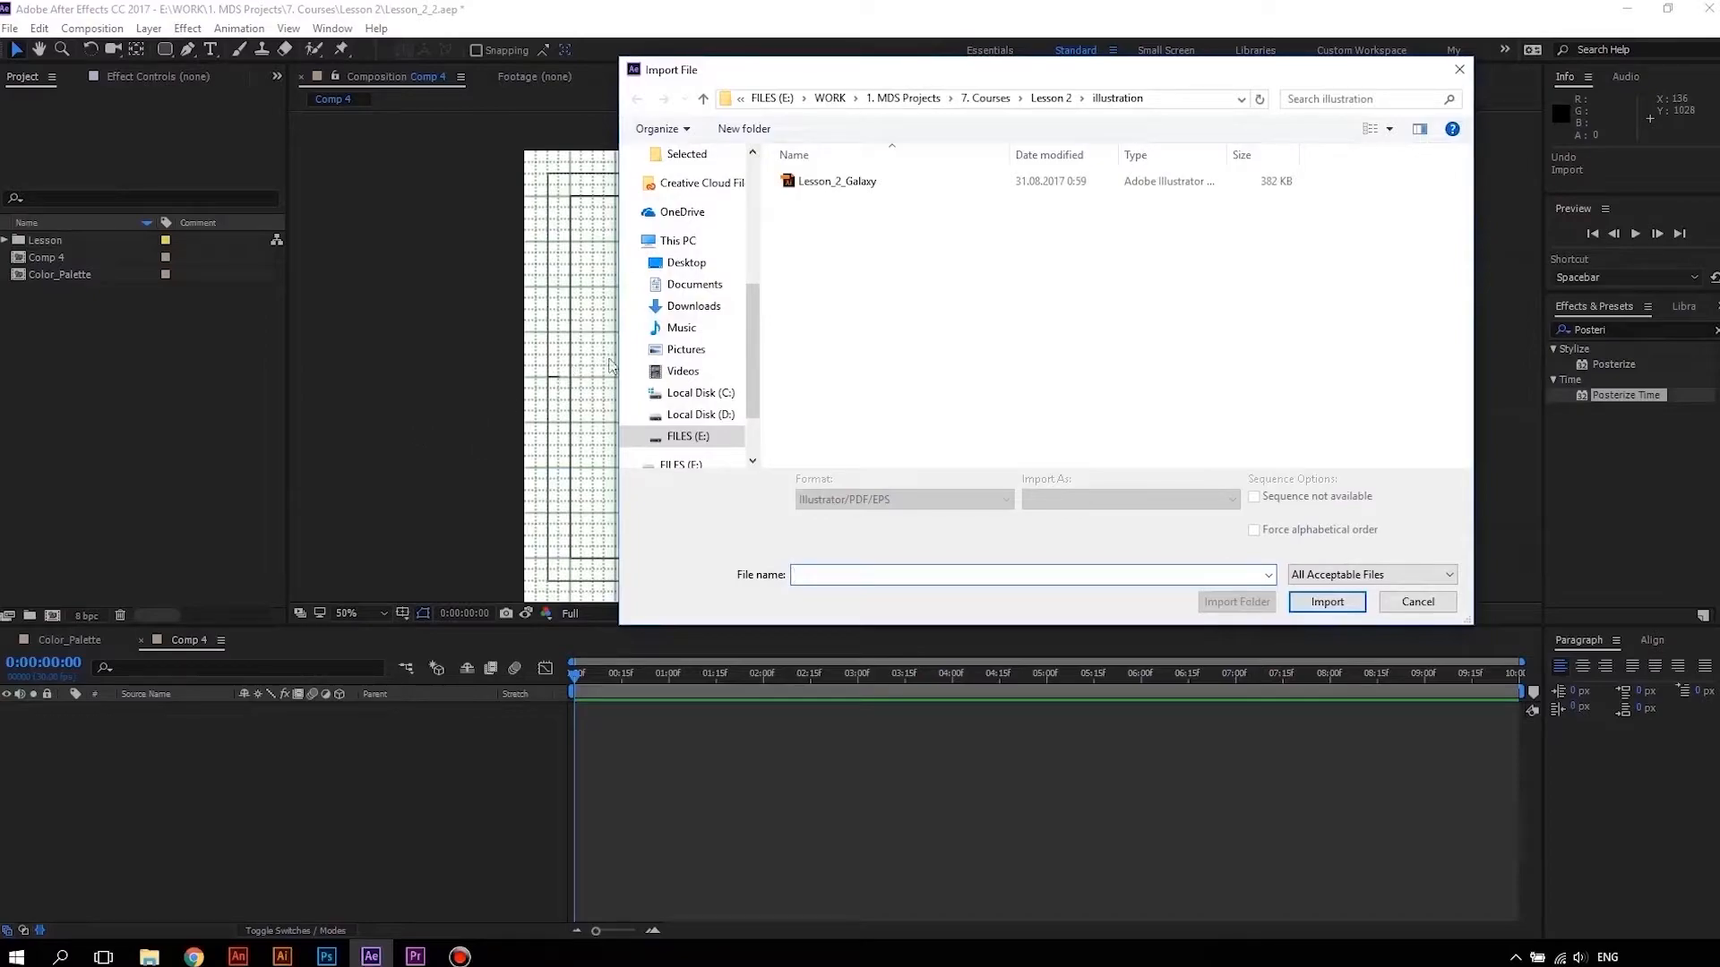
{"action": "left_click", "coordinate": [809, 184]}
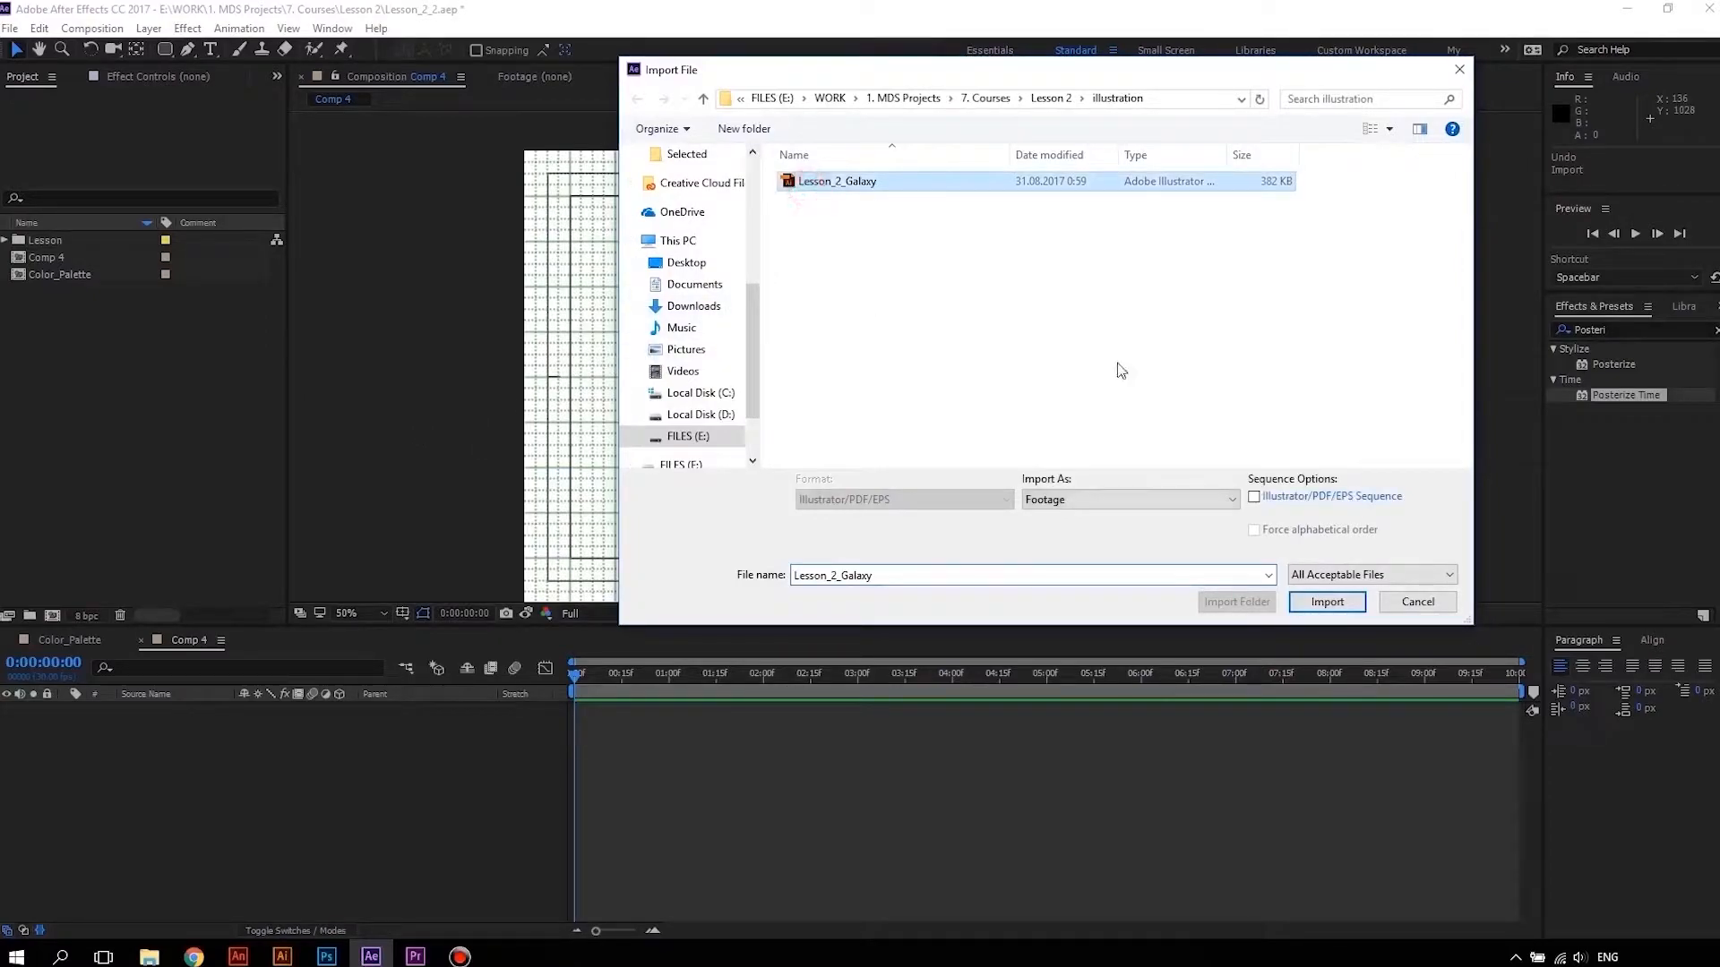
{"action": "left_click", "coordinate": [1107, 501]}
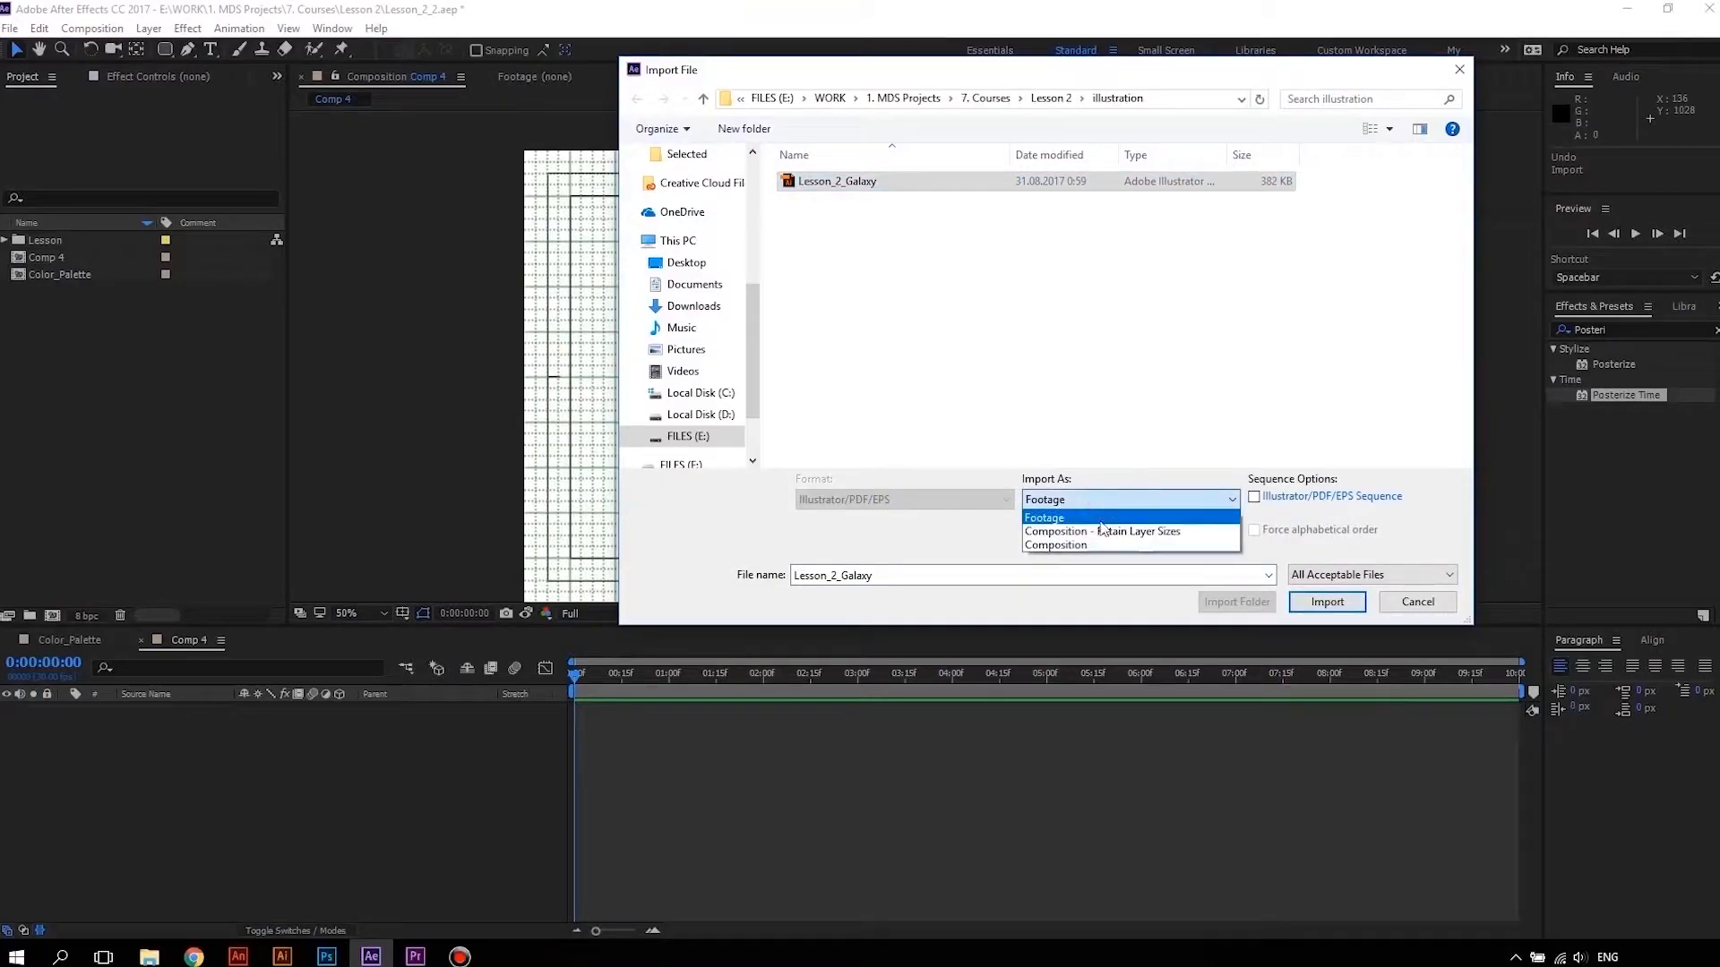
{"action": "left_click", "coordinate": [1104, 531]}
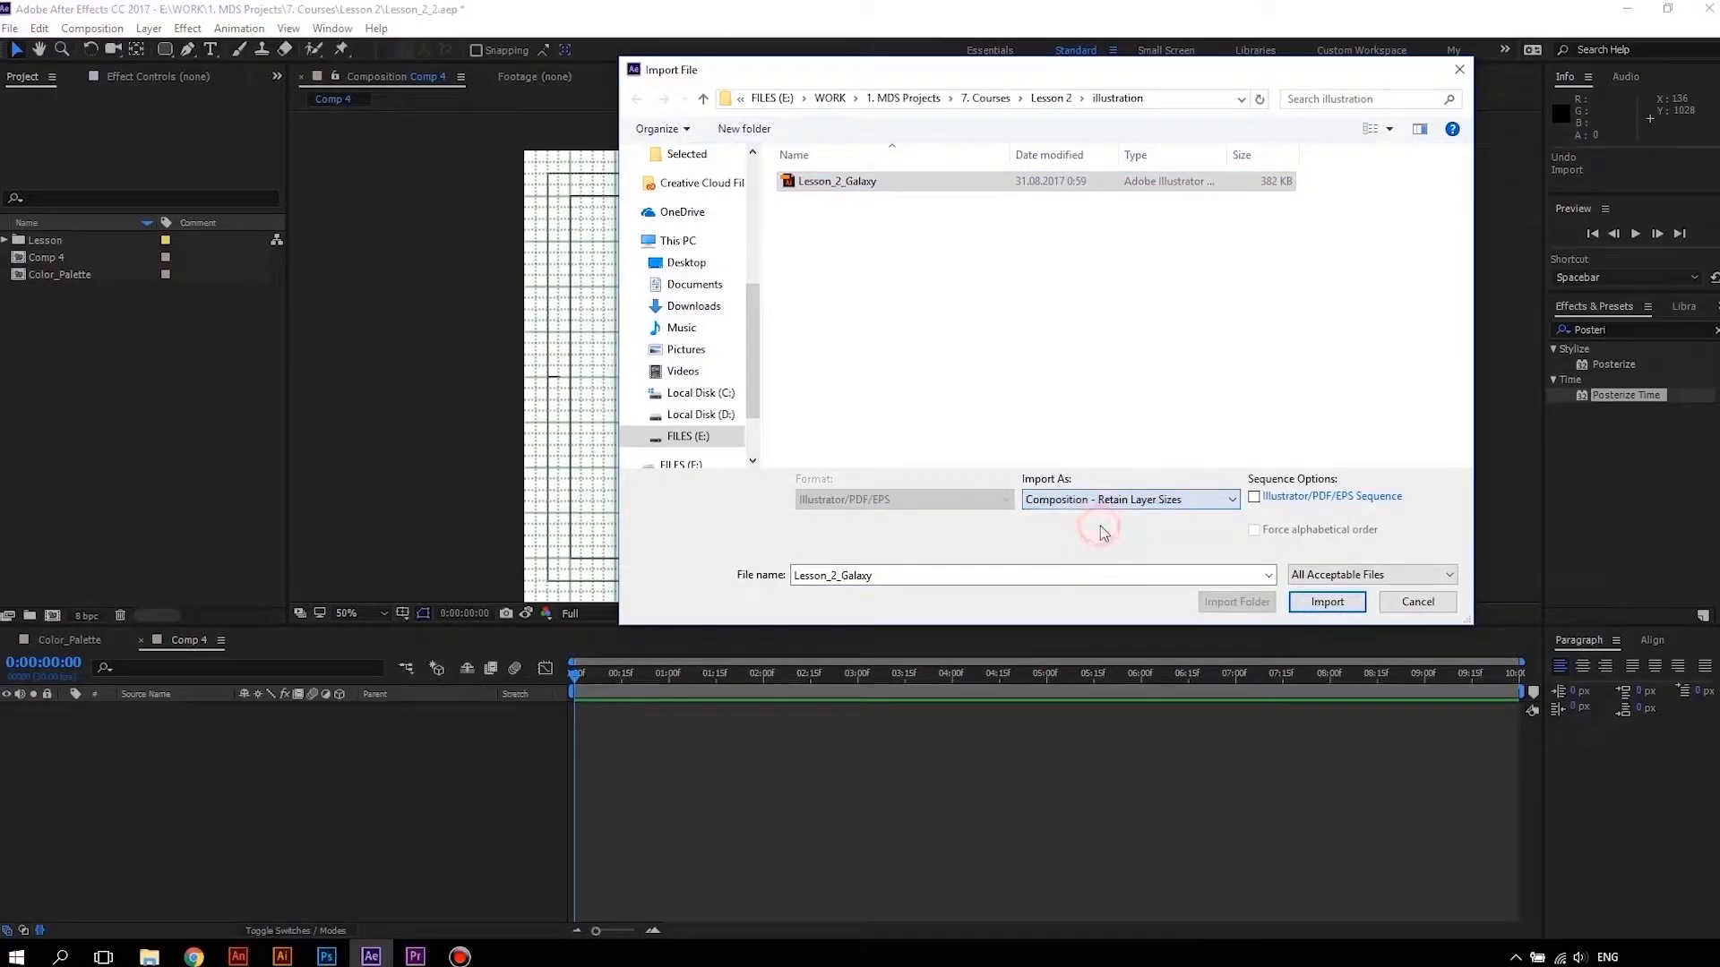
{"action": "left_click", "coordinate": [1325, 604]}
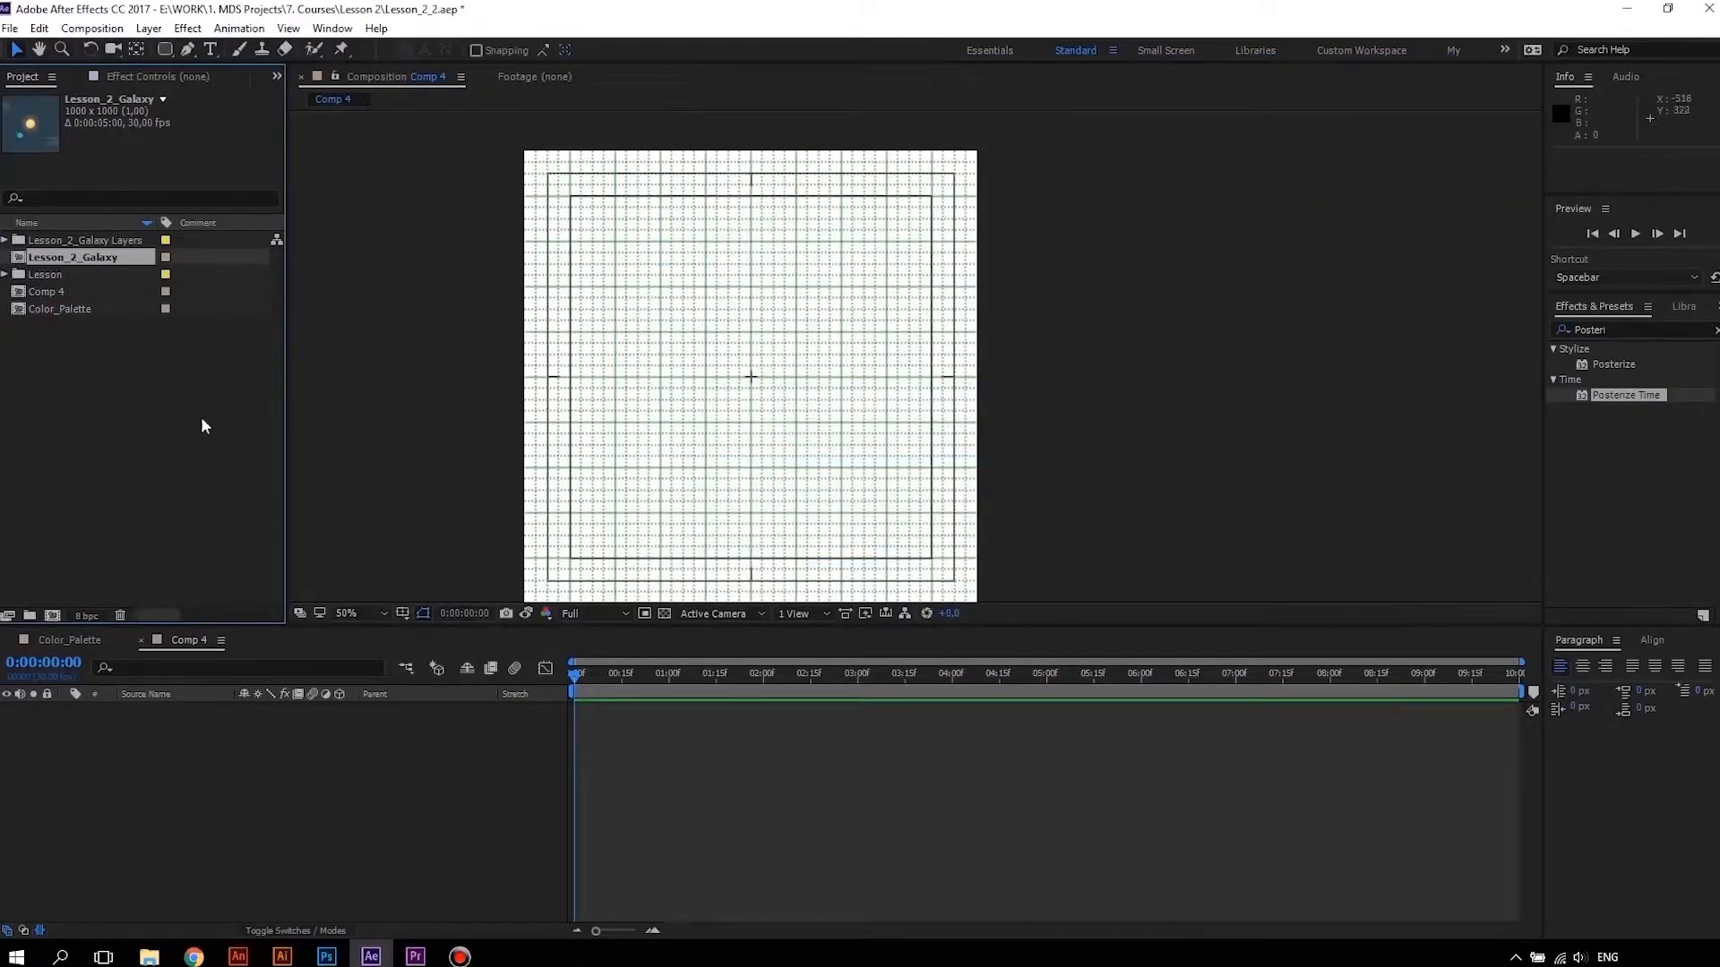
Open the Lesson_2_Galaxy composition and turn off its grid overlay
{"action": "double_click", "coordinate": [82, 256]}
{"action": "left_click", "coordinate": [402, 612]}
{"action": "left_click", "coordinate": [426, 680]}
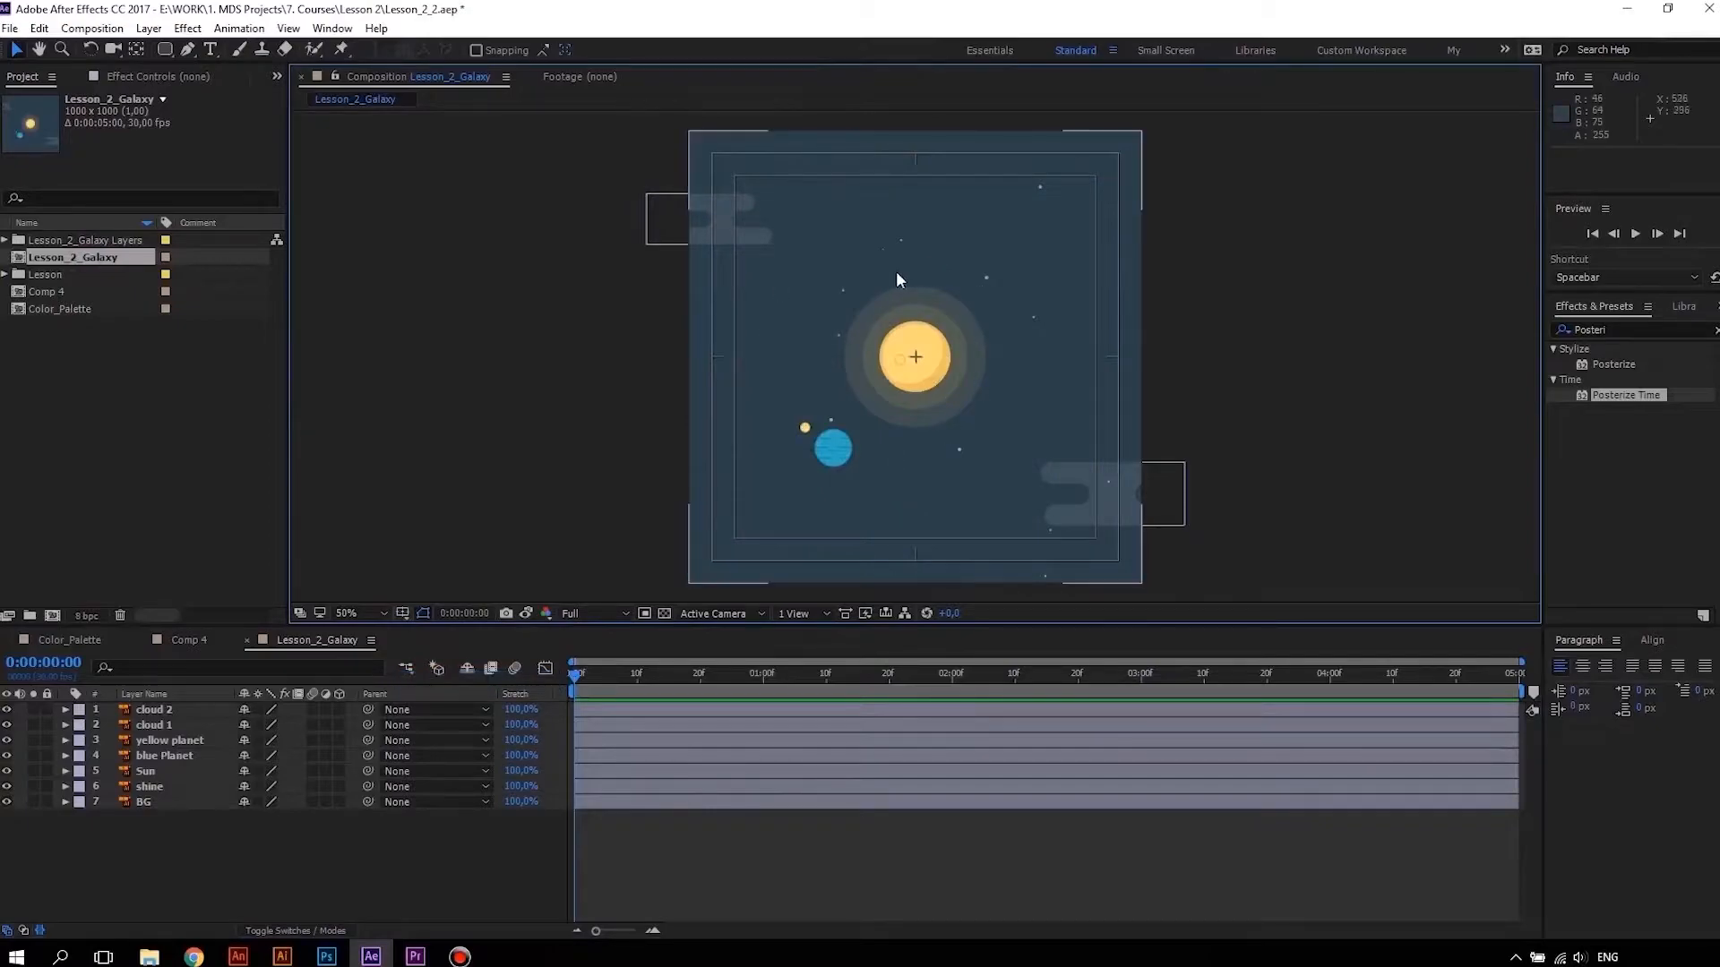
Examine the imported layers one by one to see which part of the galaxy artwork each contains
{"action": "left_click_drag", "start_coordinate": [197, 846], "coordinate": [209, 704]}
{"action": "left_click", "coordinate": [154, 824]}
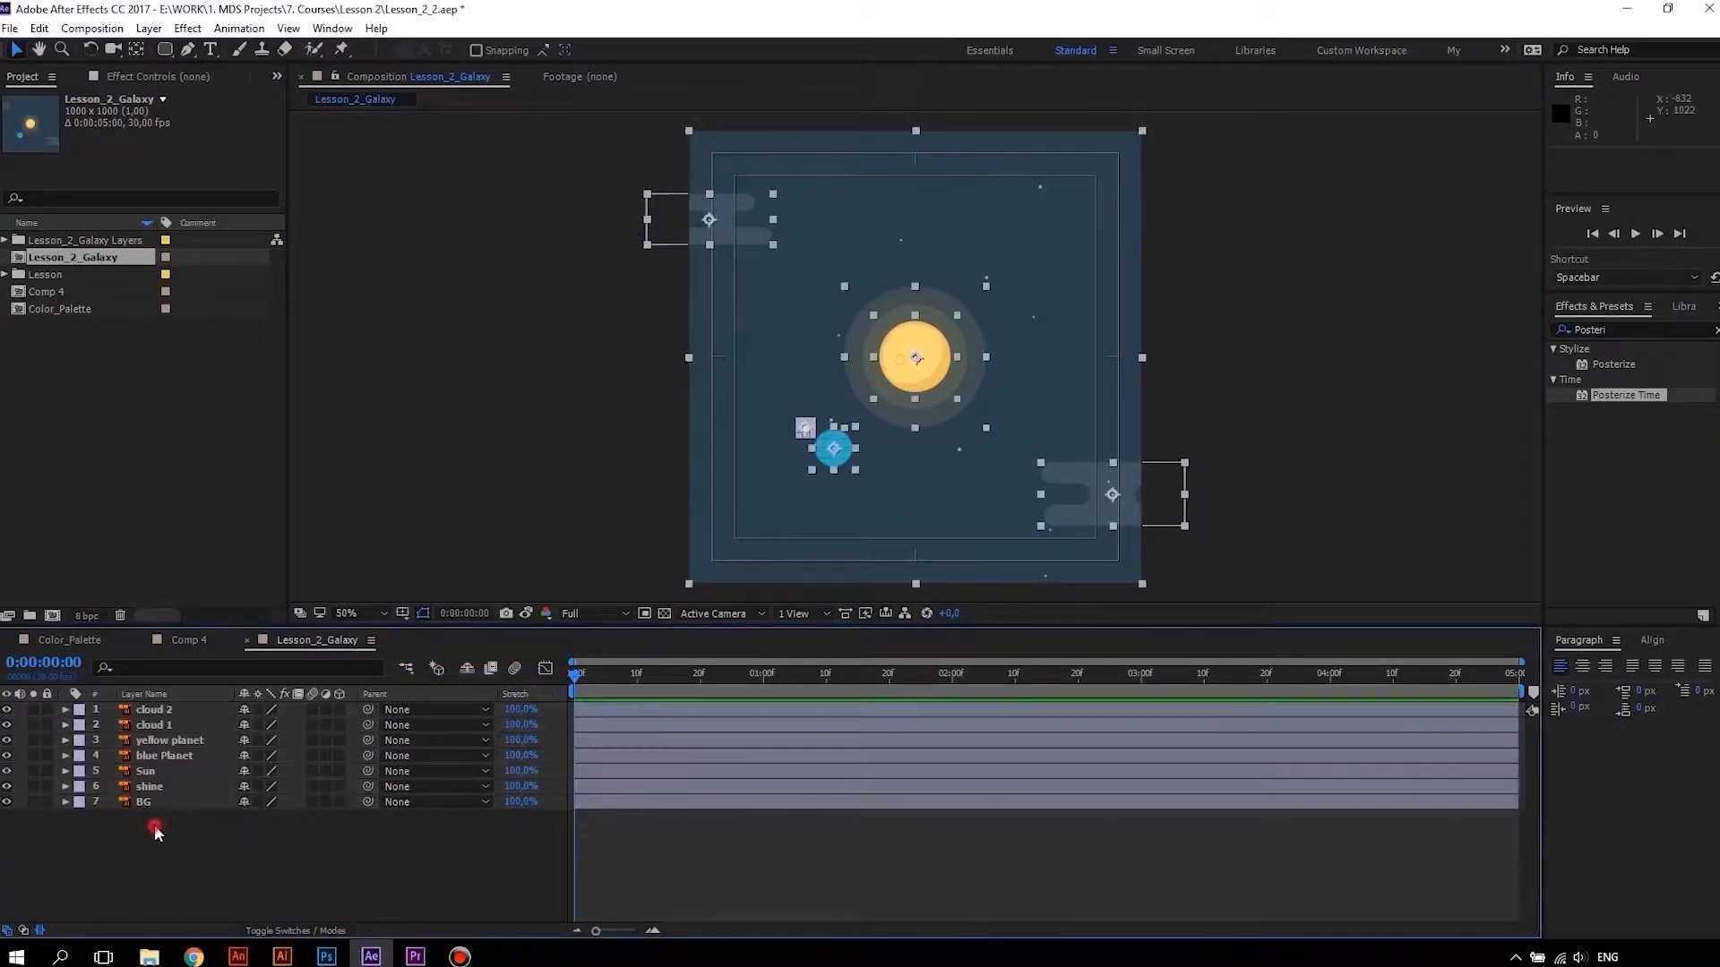
{"action": "left_click", "coordinate": [157, 771]}
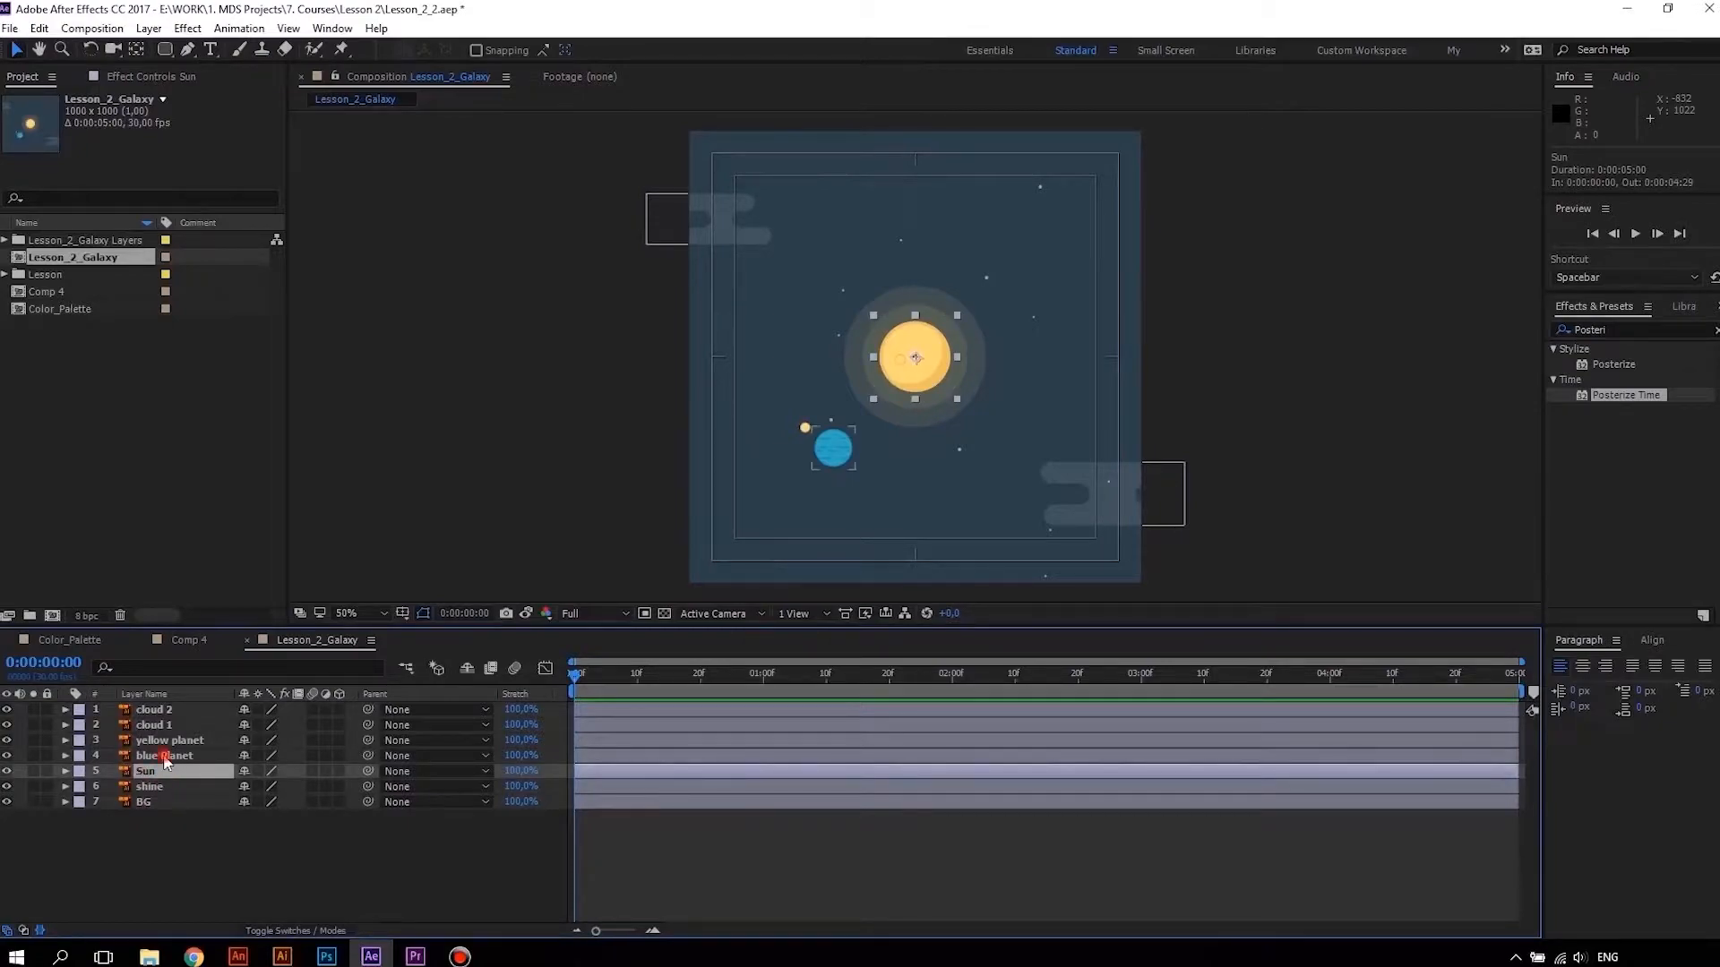
{"action": "left_click", "coordinate": [162, 756]}
{"action": "left_click", "coordinate": [167, 739]}
{"action": "left_click", "coordinate": [154, 724]}
{"action": "left_click", "coordinate": [154, 710]}
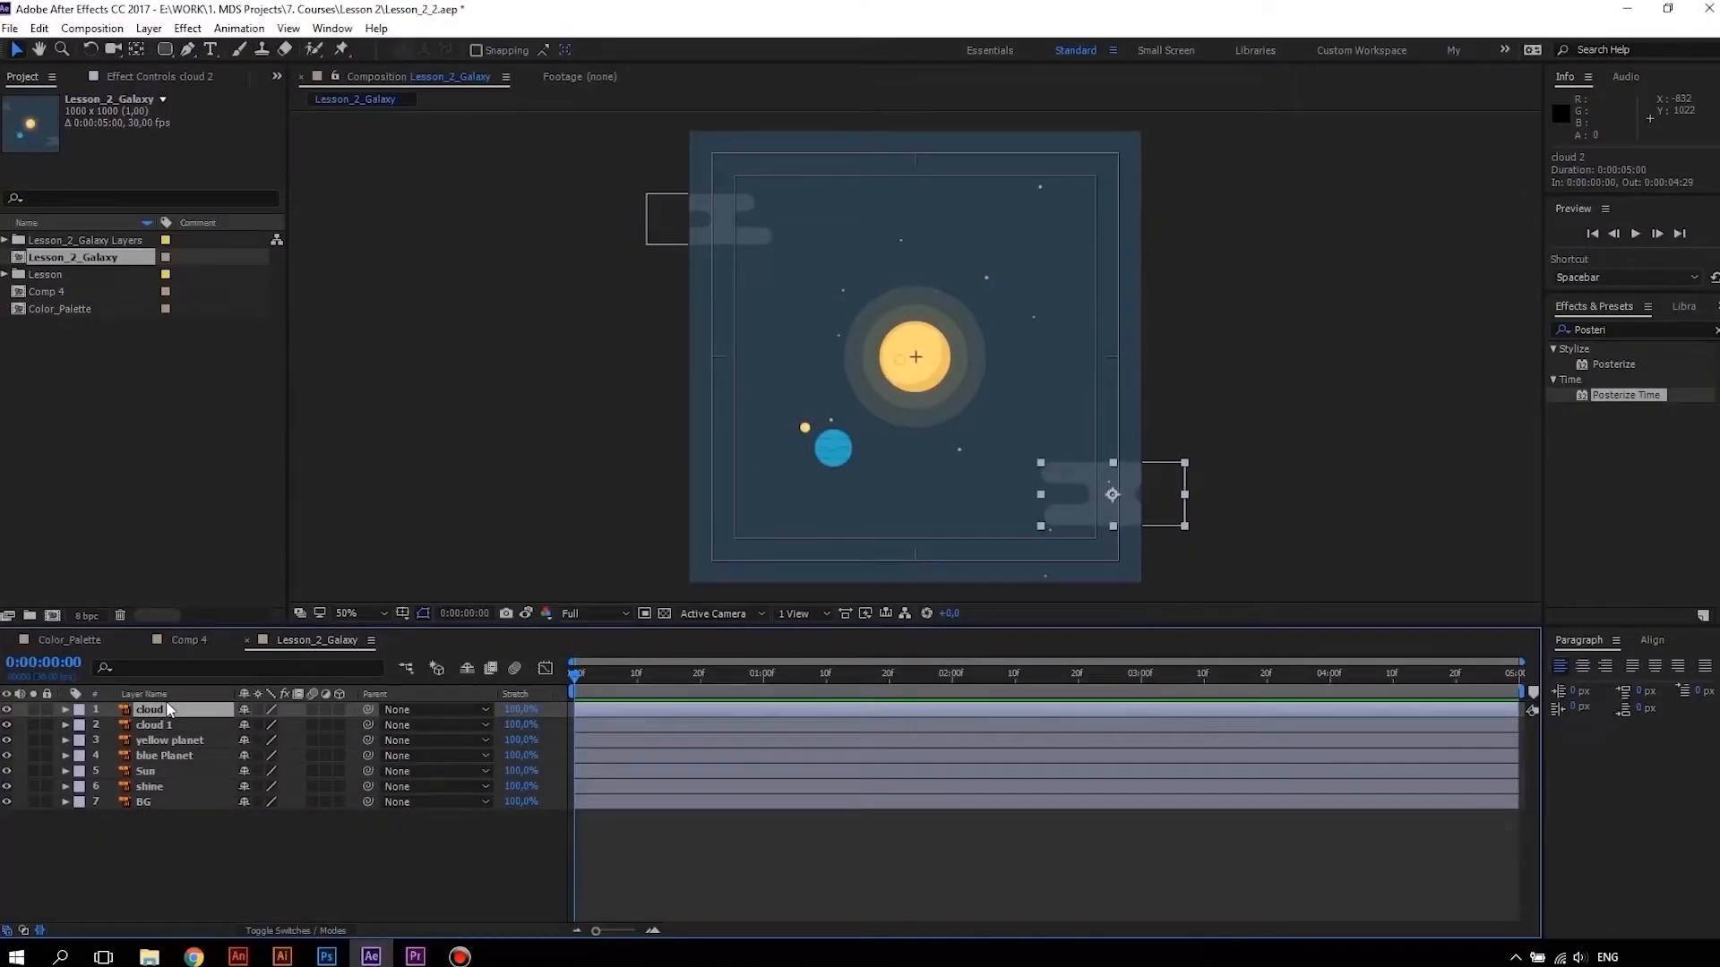
{"action": "left_click", "coordinate": [150, 801]}
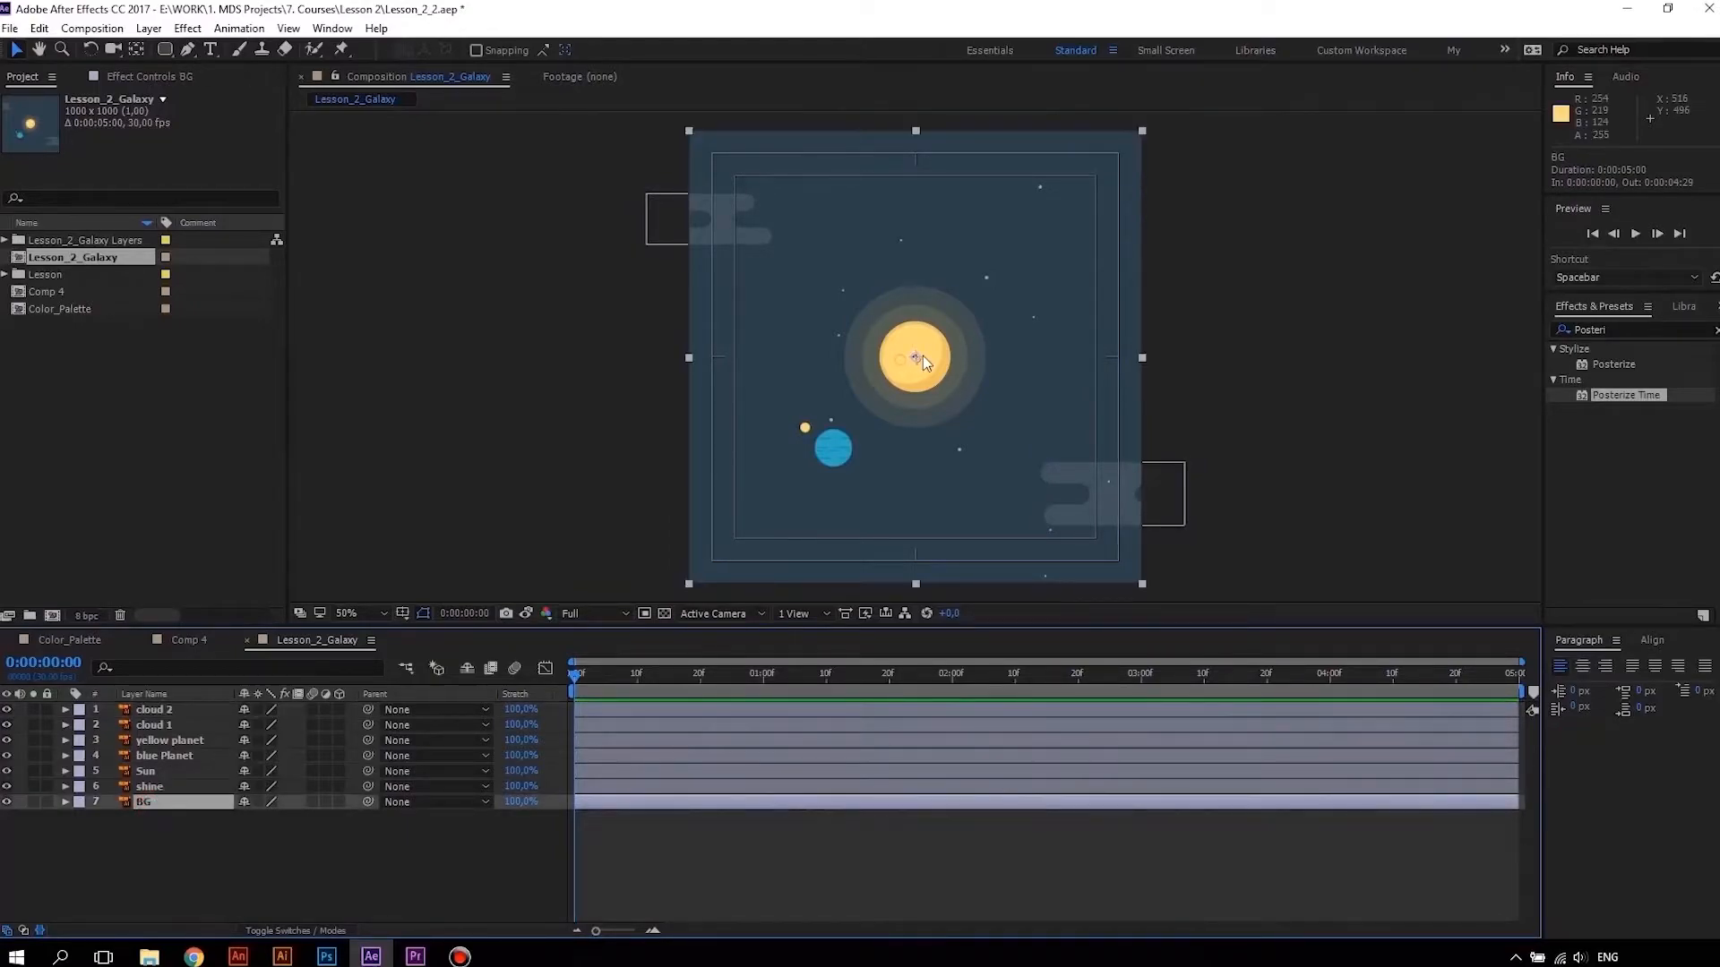
Try to scale the Sun layer to about 909% to check its edge quality, and undo the enlargement
{"action": "left_click", "coordinate": [170, 771]}
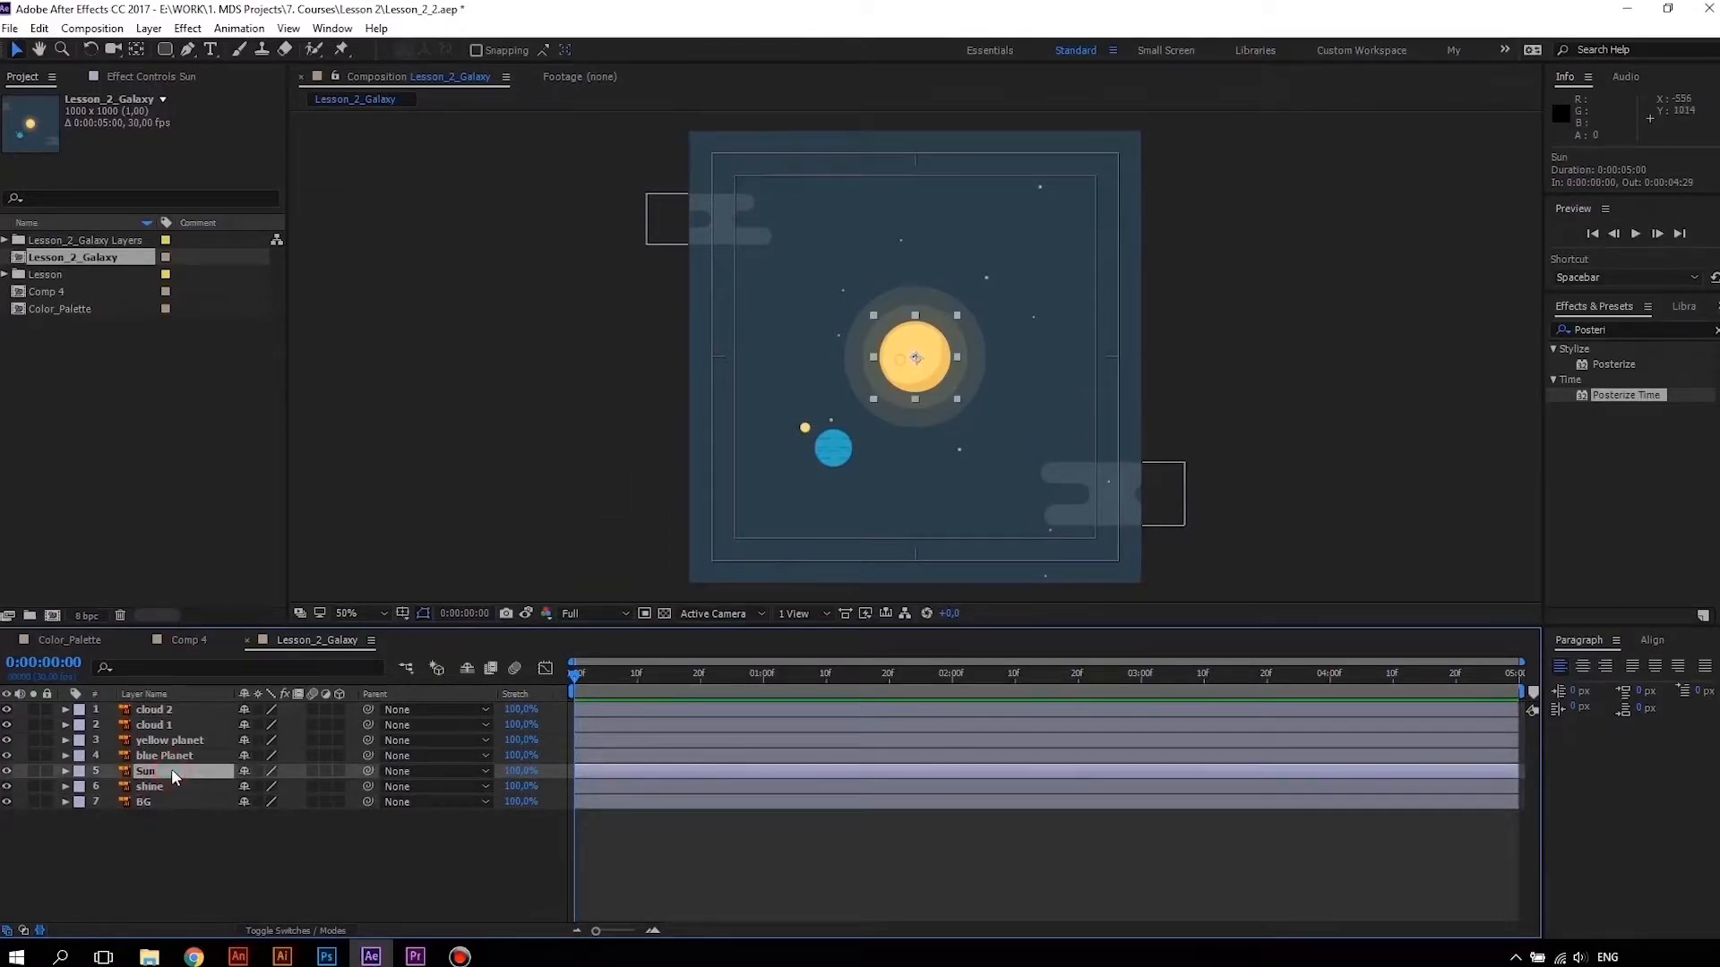
{"action": "key", "text": "s"}
{"action": "left_click_drag", "start_coordinate": [267, 787], "coordinate": [870, 673]}
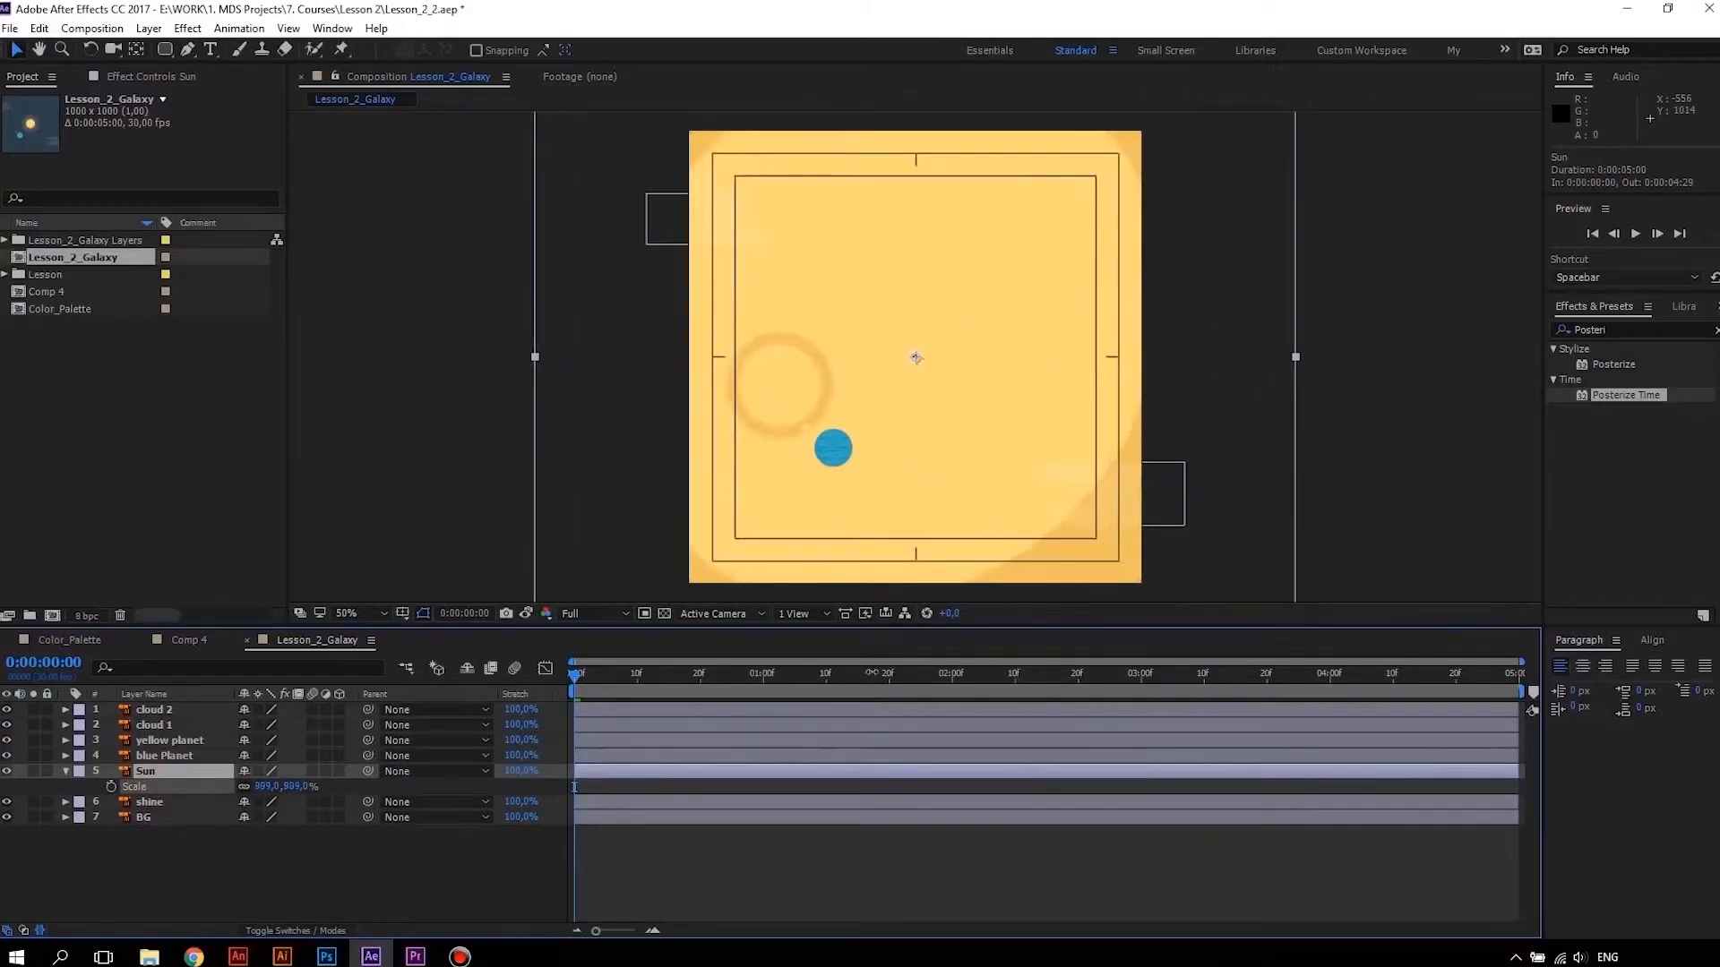
{"action": "scroll", "coordinate": [806, 391], "scroll_direction": "up", "scroll_amount": 1}
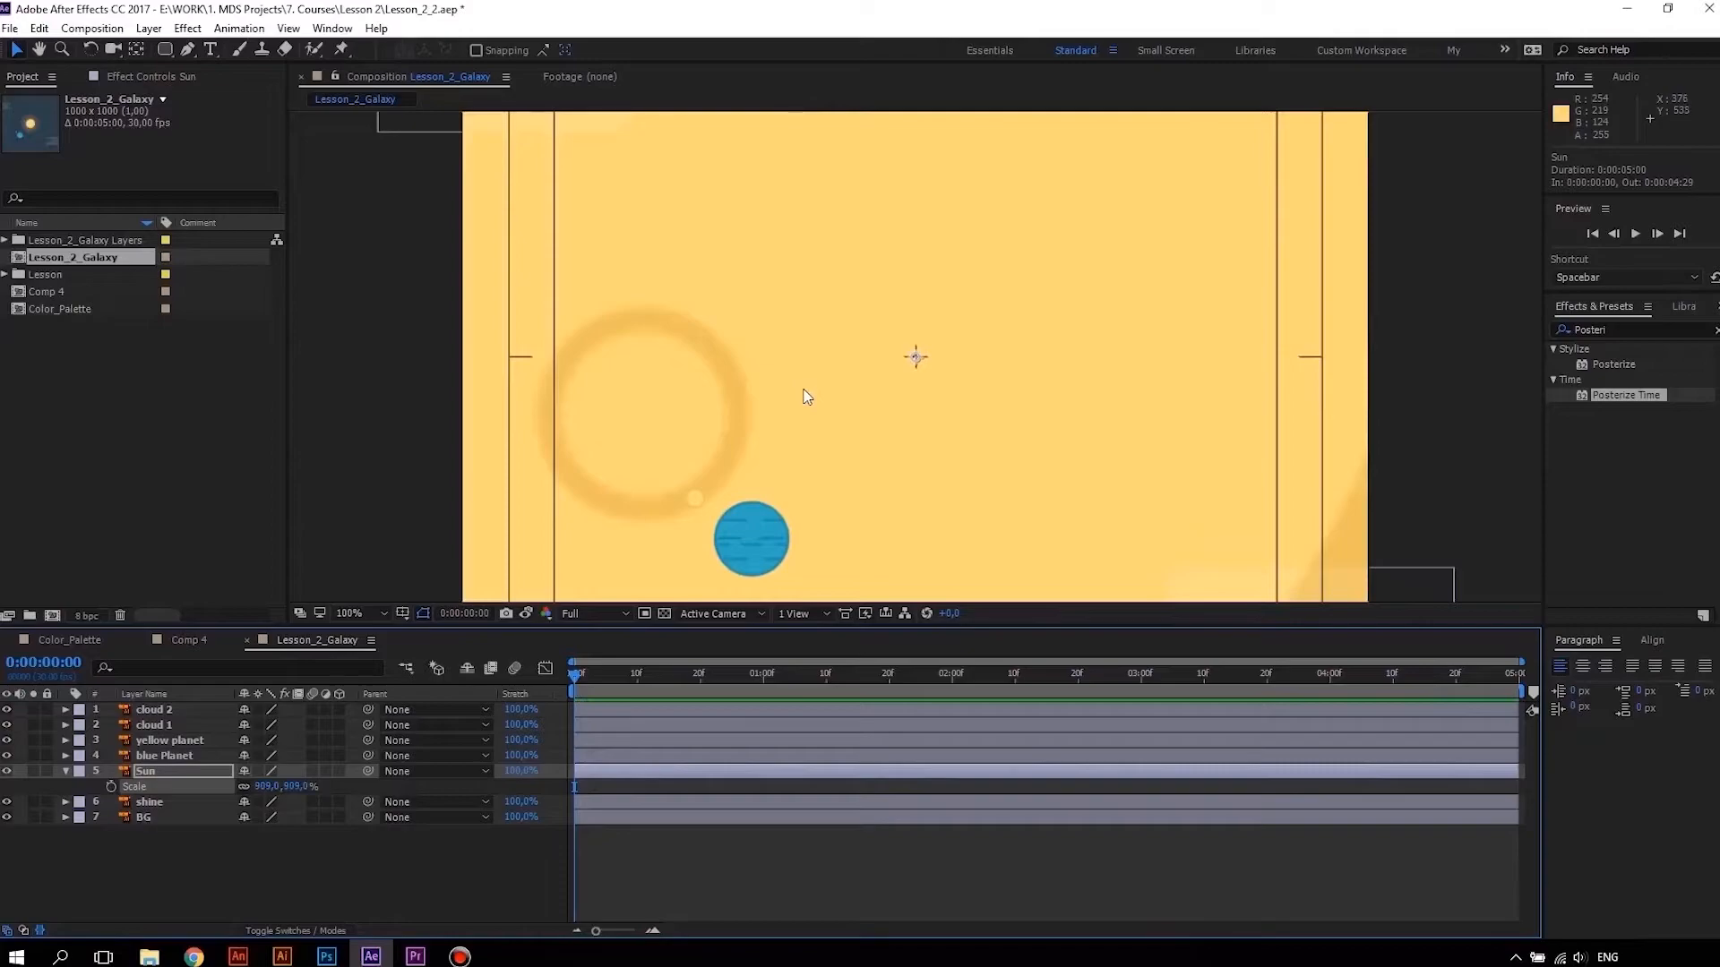
{"action": "scroll", "coordinate": [806, 396], "scroll_direction": "down", "scroll_amount": 1}
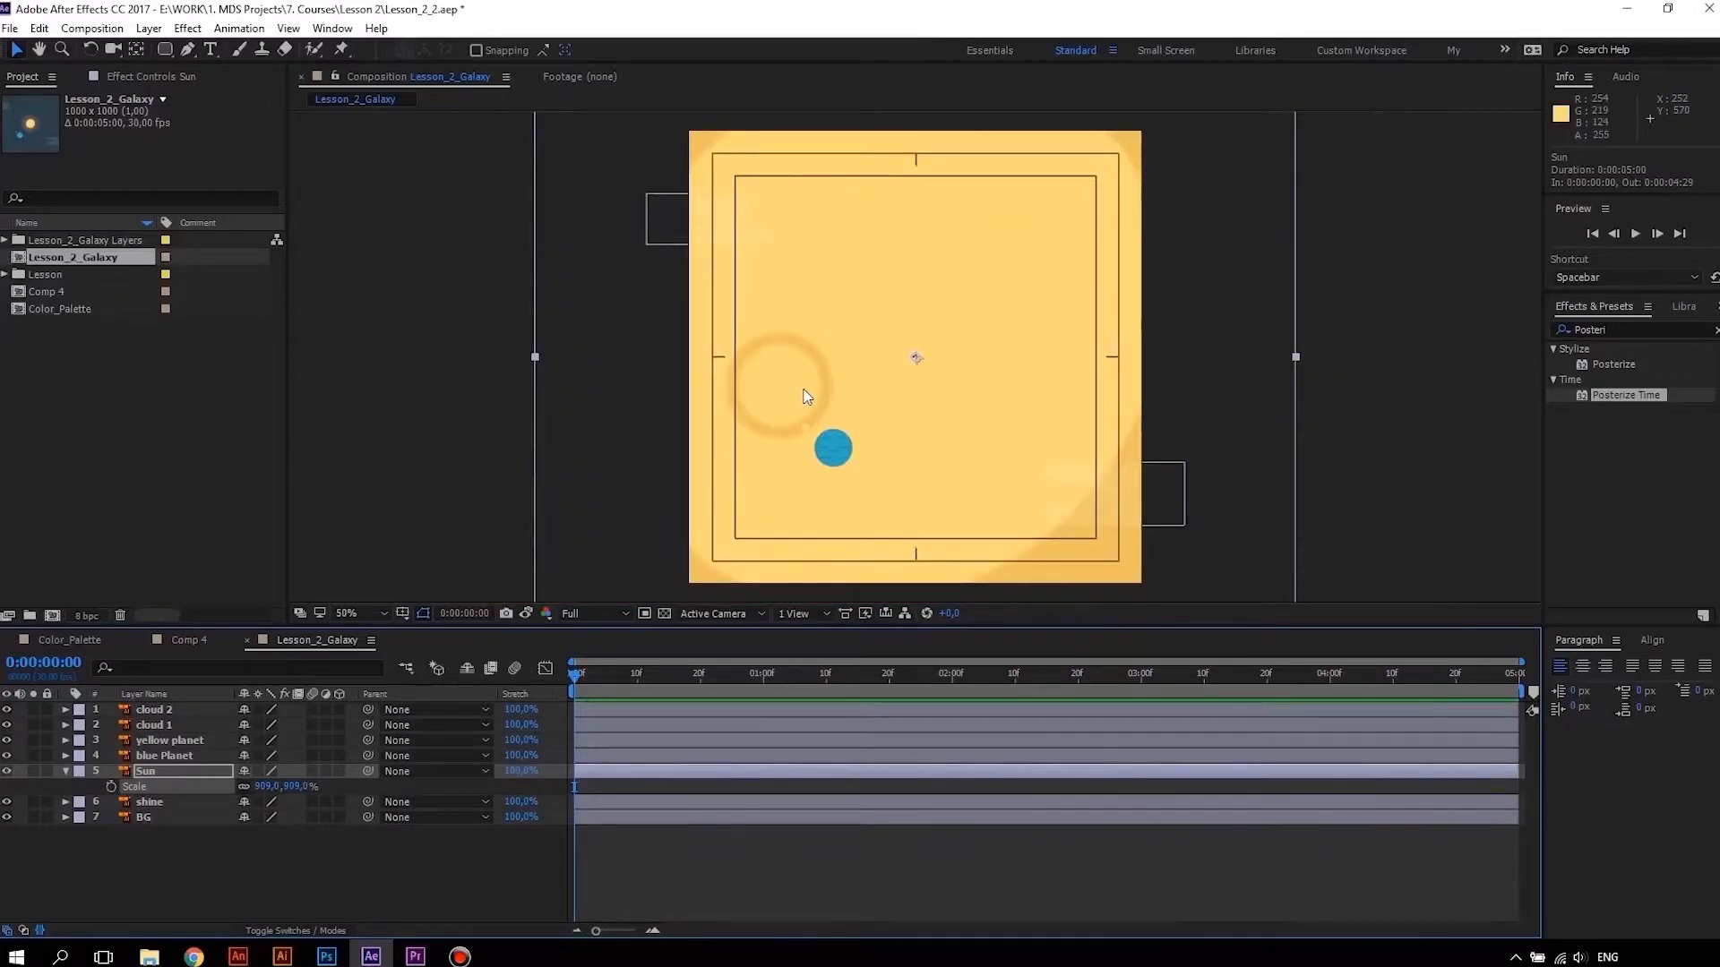
{"action": "key", "text": "ctrl+z"}
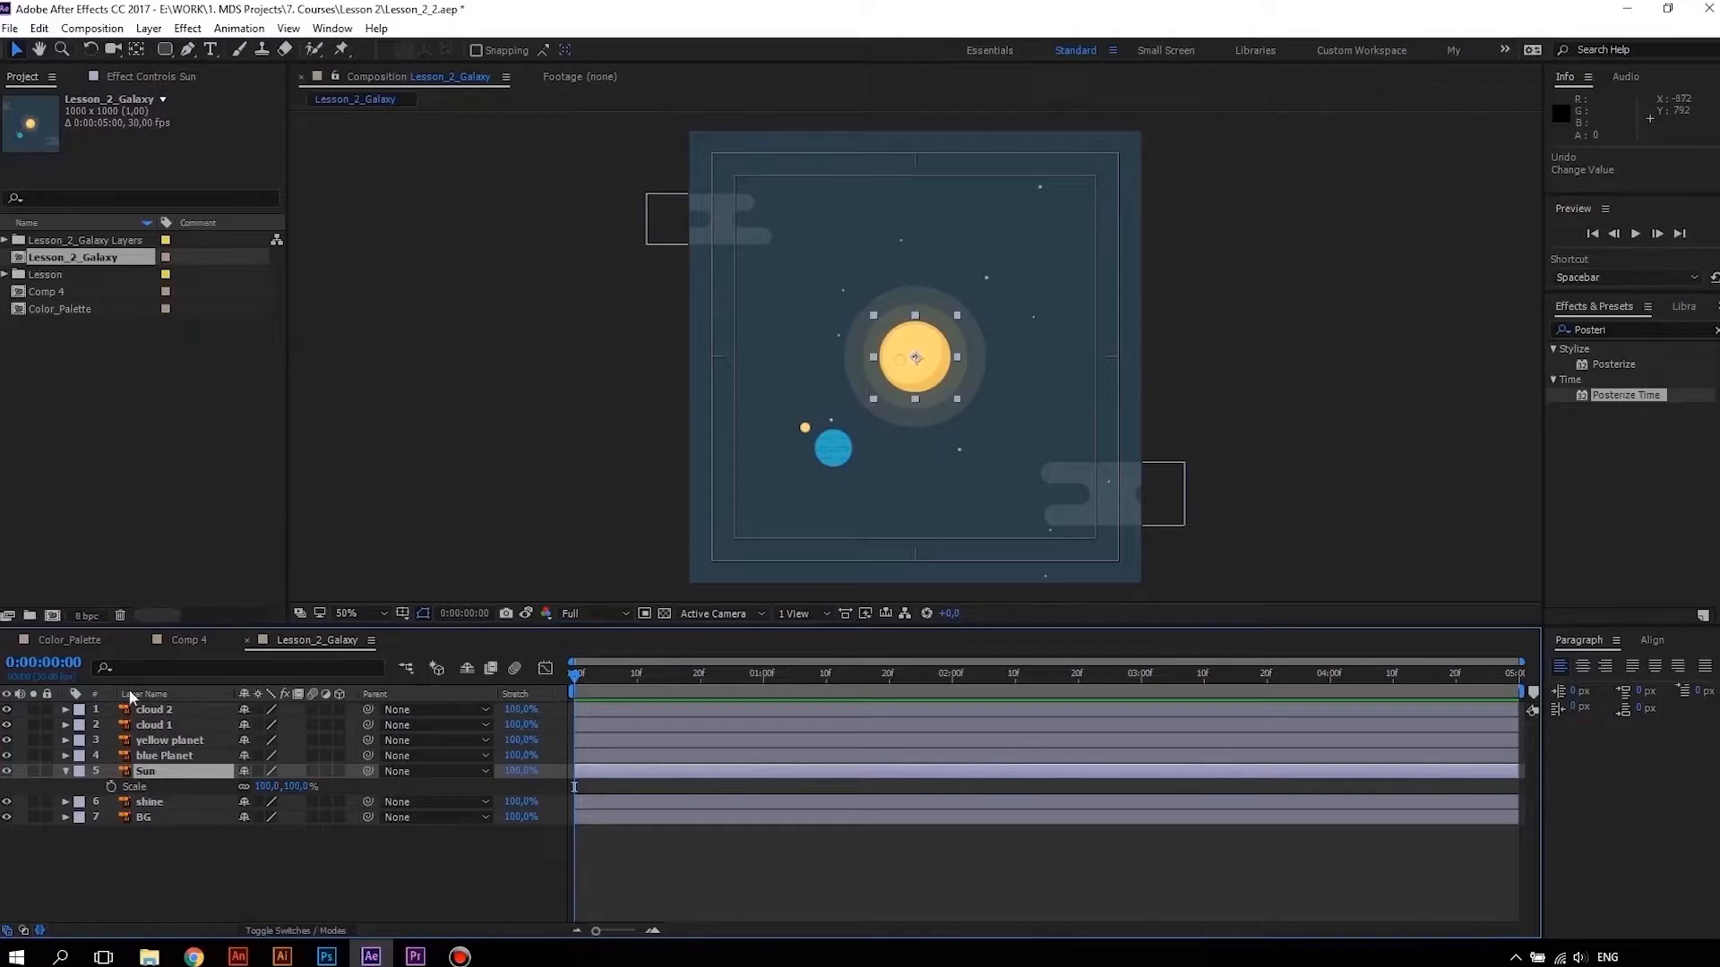
{"action": "left_click", "coordinate": [65, 771]}
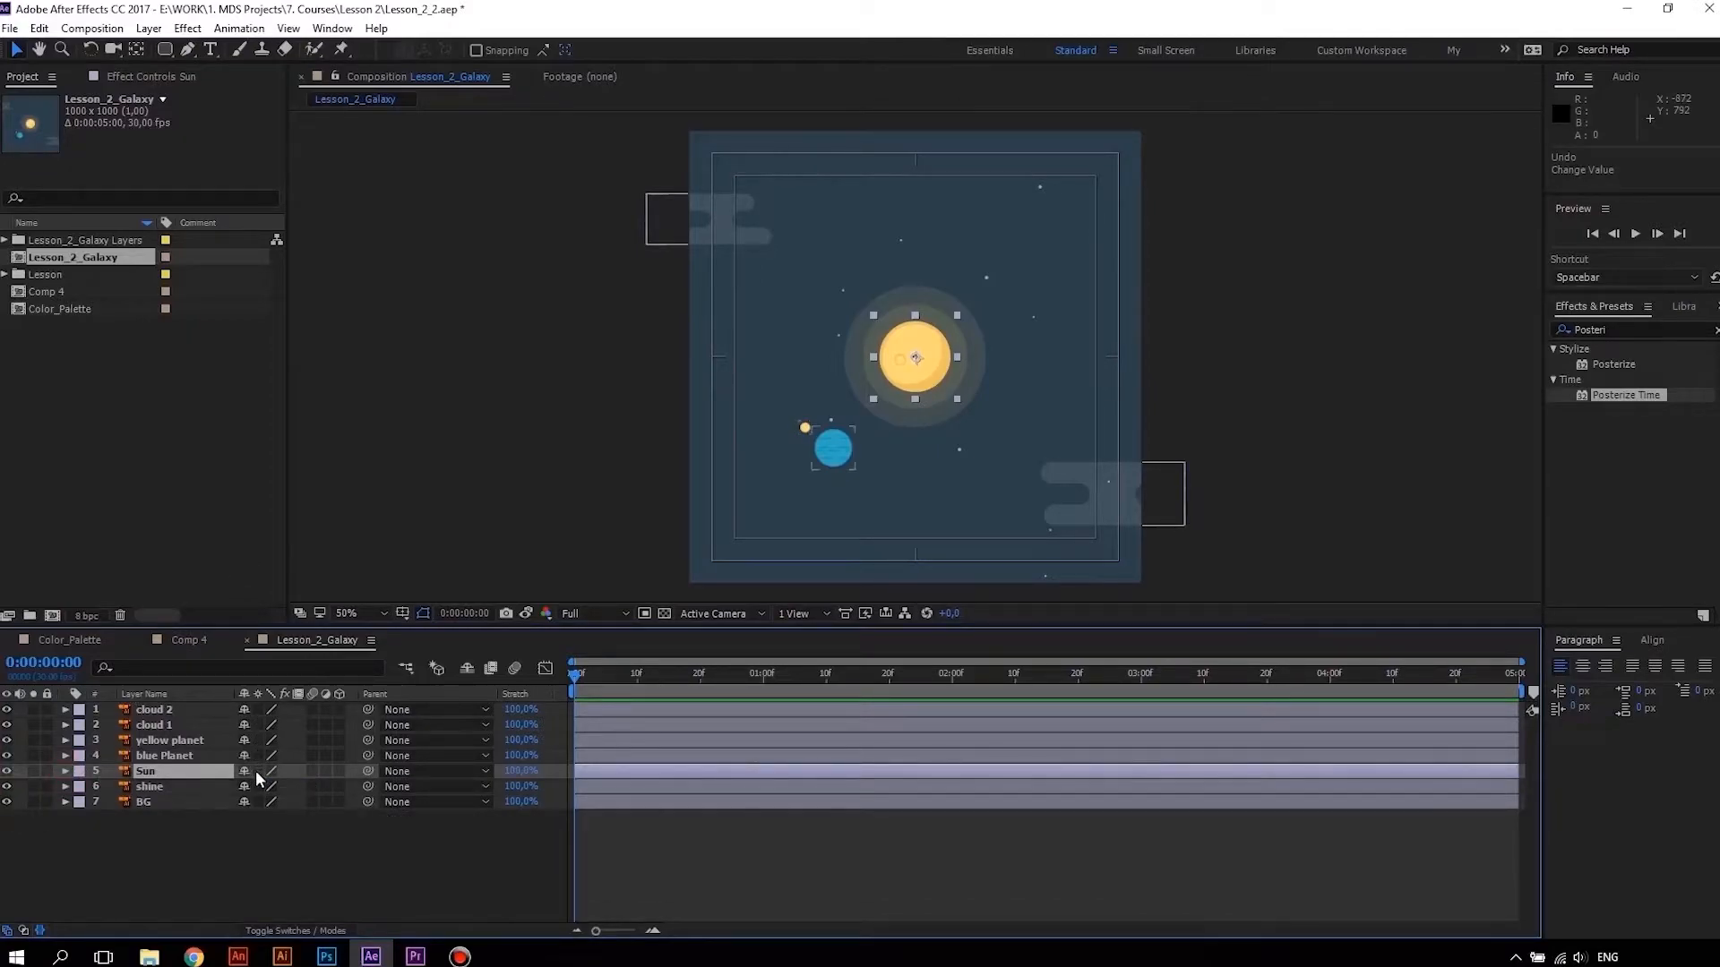
Enable continuous rasterization for all seven layers from cloud 2 to BG
{"action": "left_click_drag", "start_coordinate": [258, 709], "coordinate": [261, 799]}
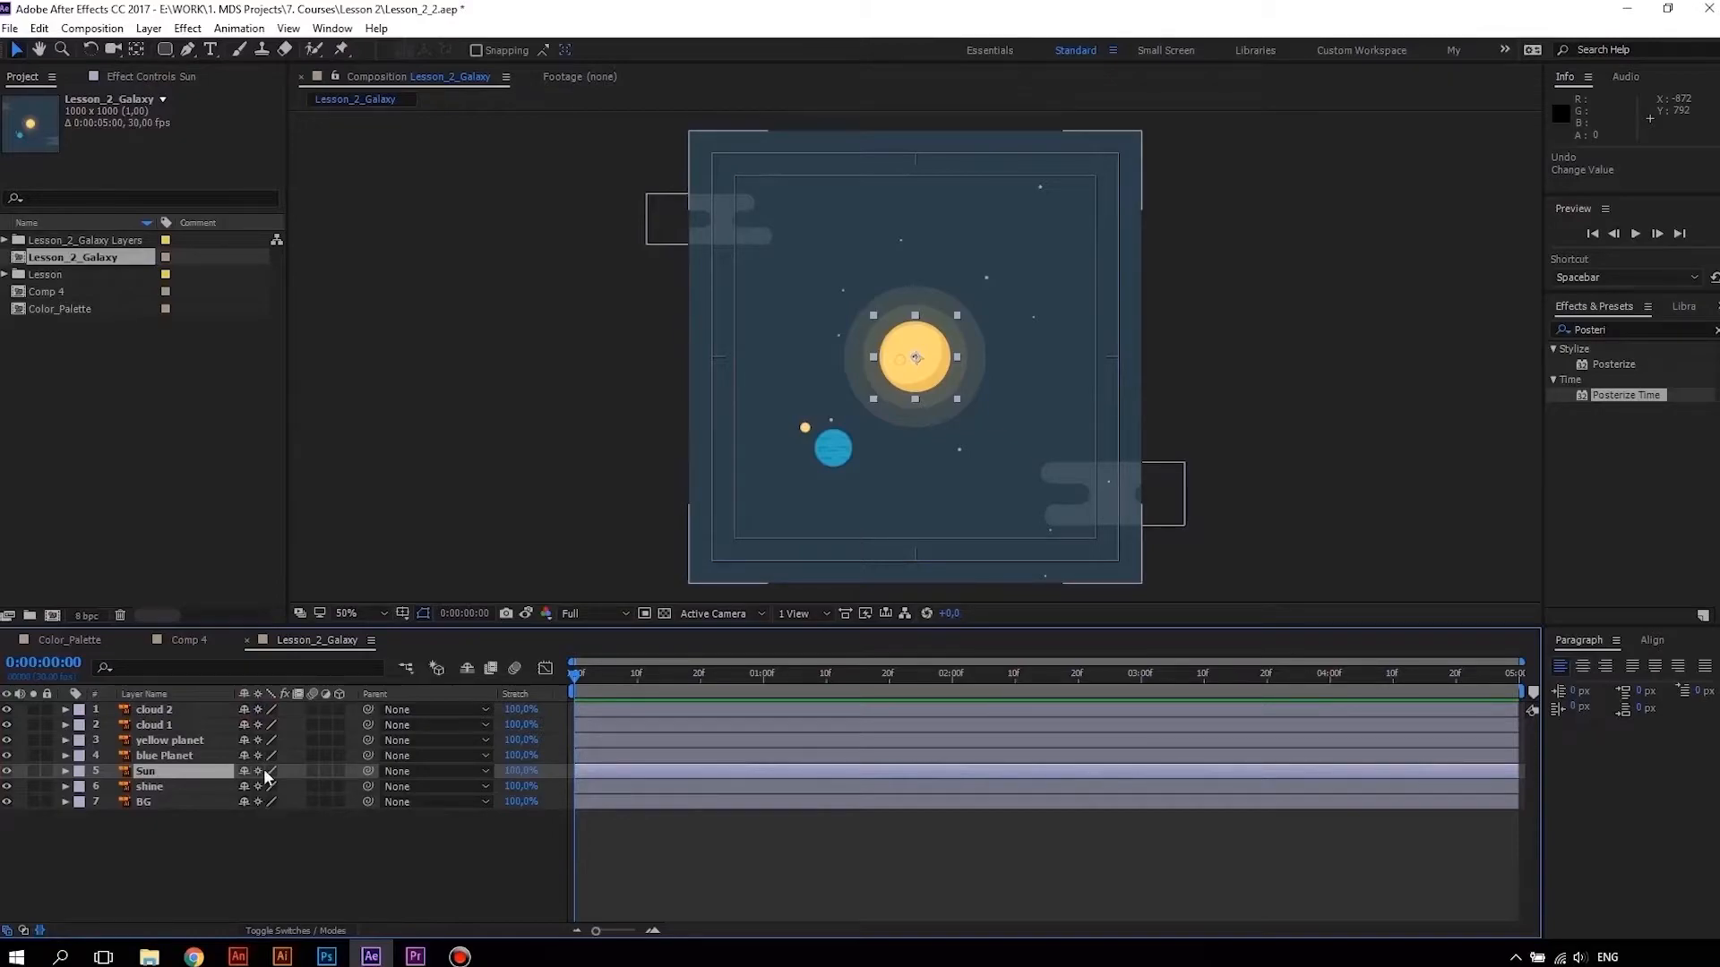
{"action": "left_click", "coordinate": [267, 935]}
{"action": "left_click", "coordinate": [266, 936]}
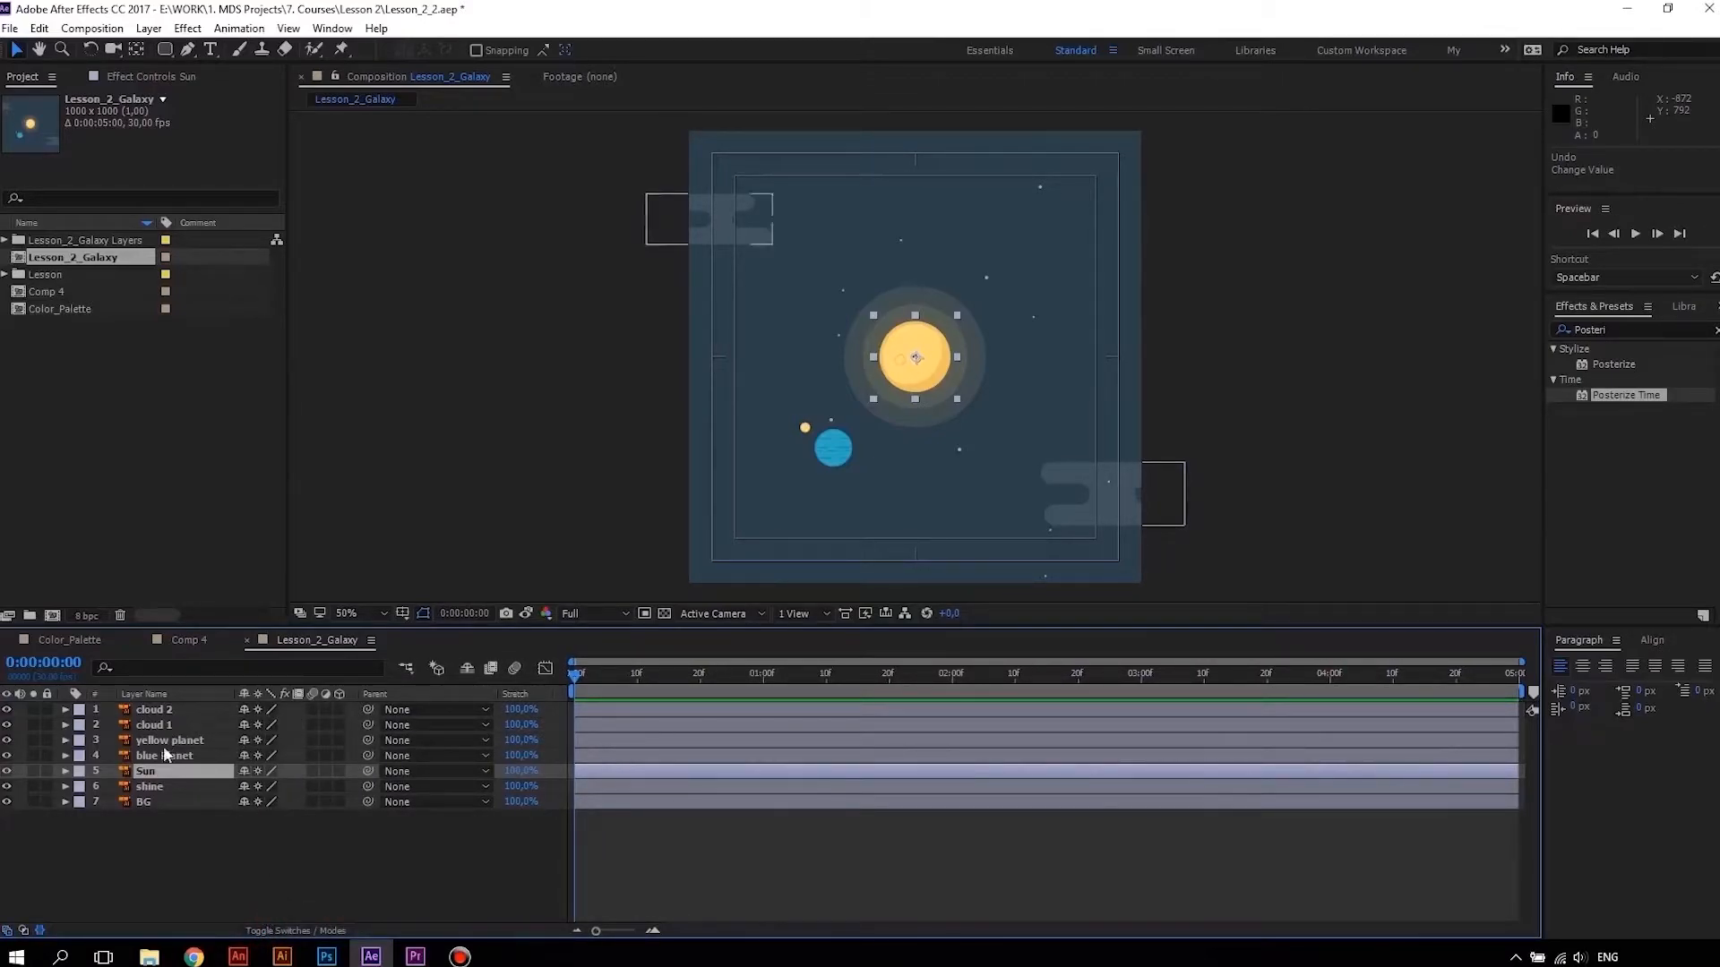
Test the rasterized Sun layer's sharpness by scaling it to about 757%, and undo the change
{"action": "left_click", "coordinate": [155, 769]}
{"action": "key", "text": "s"}
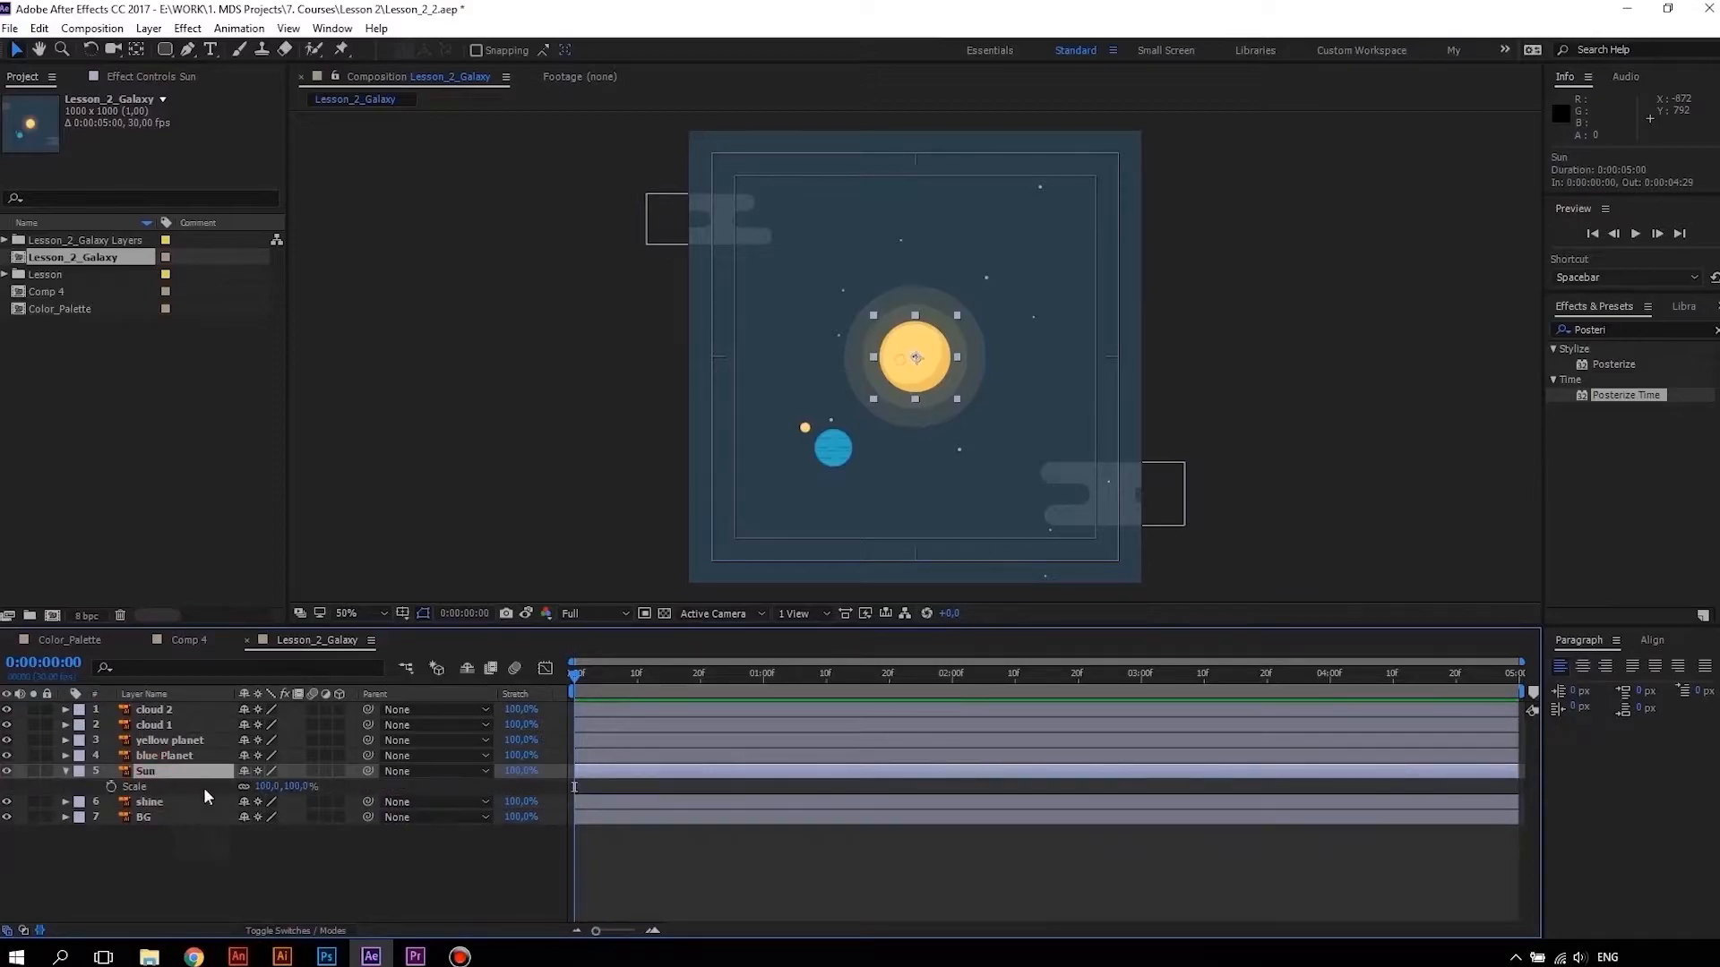
{"action": "left_click_drag", "start_coordinate": [269, 795], "coordinate": [782, 711]}
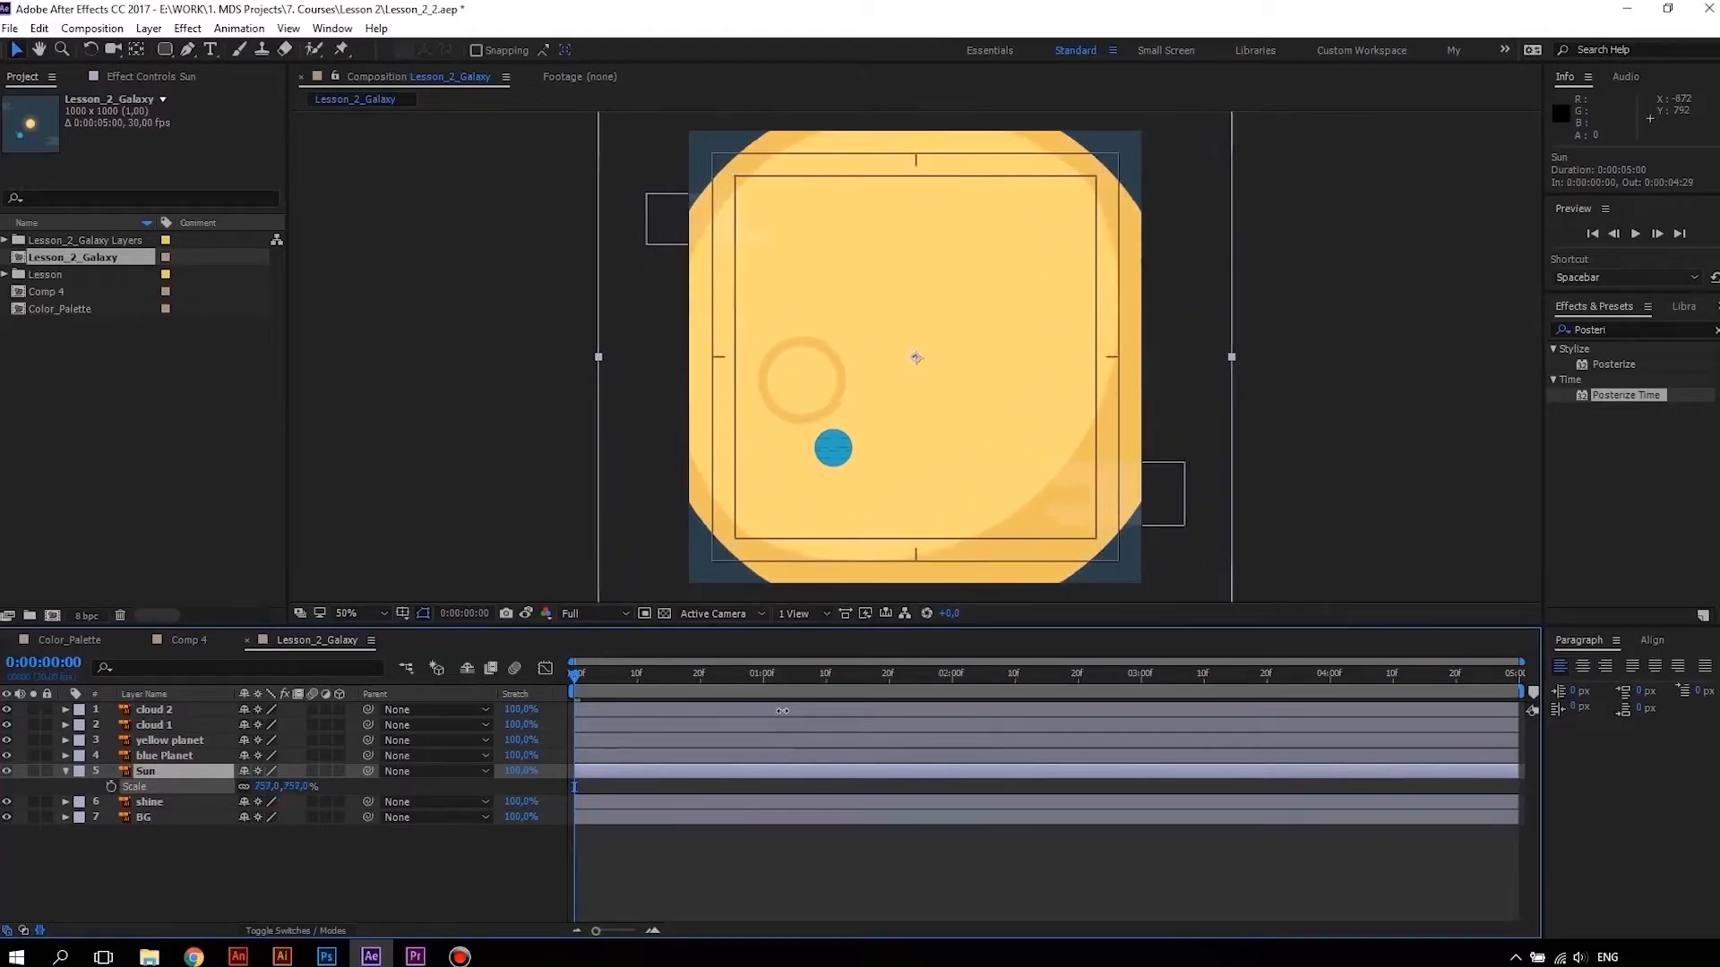
{"action": "key", "text": "ctrl+z"}
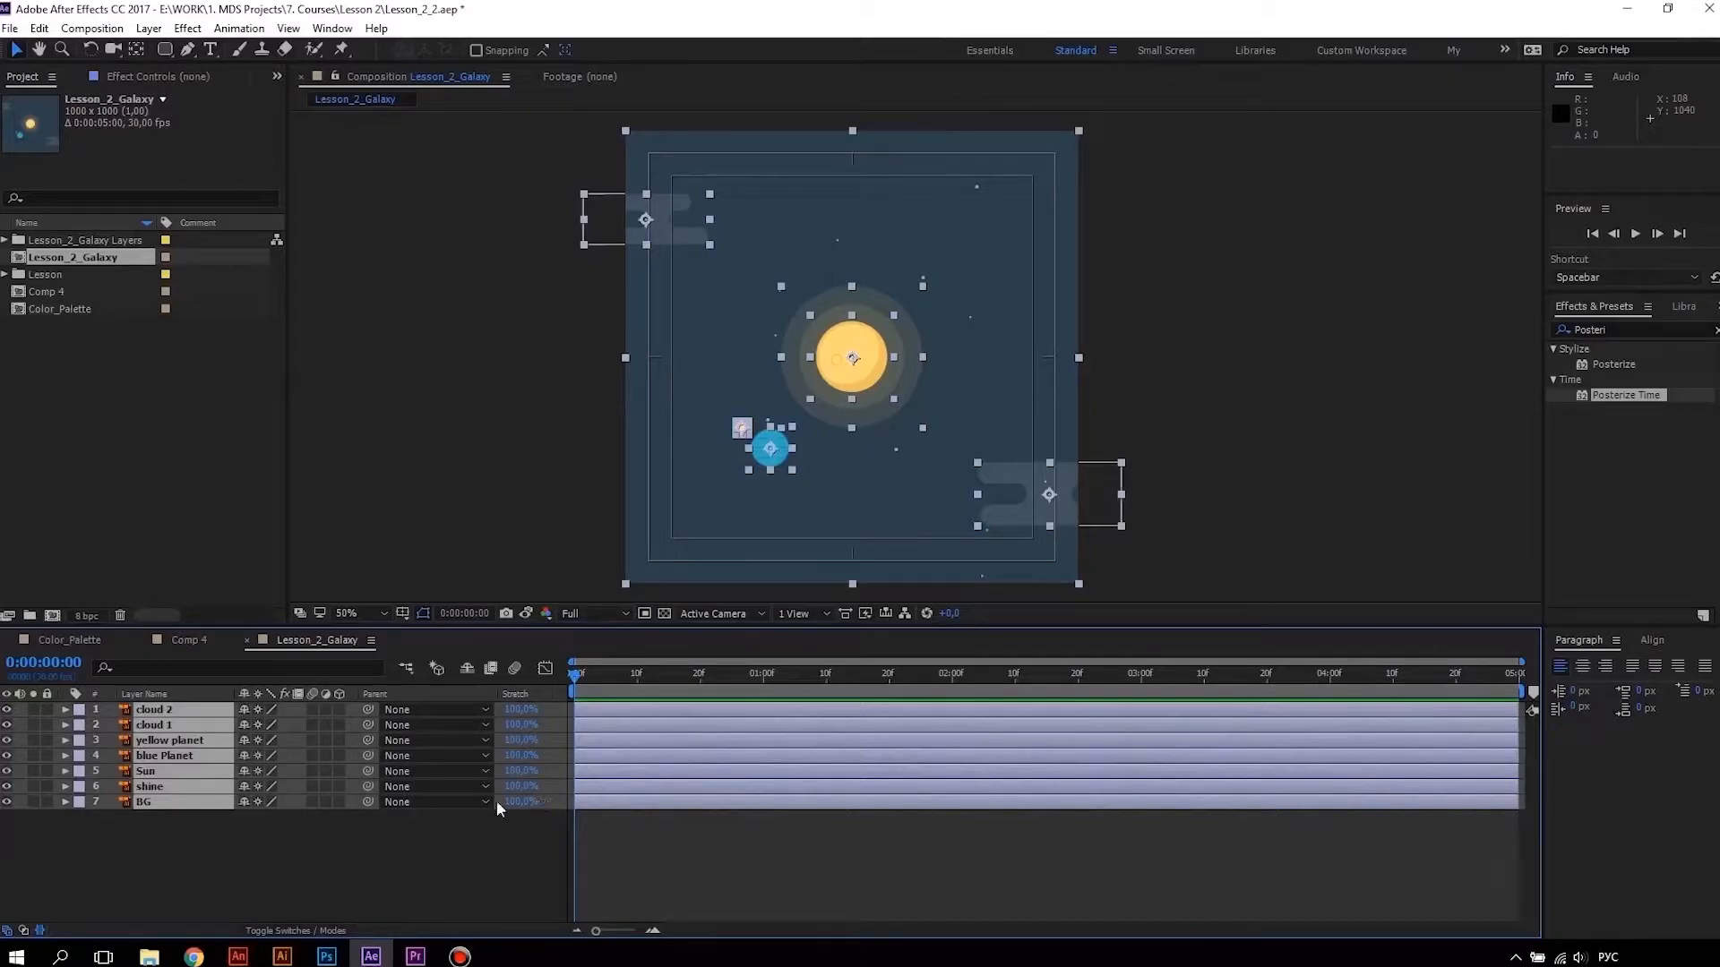
Create shape layers from all seven Illustrator vector layers and collapse the blue planet outlines' properties
{"action": "right_click", "coordinate": [213, 775]}
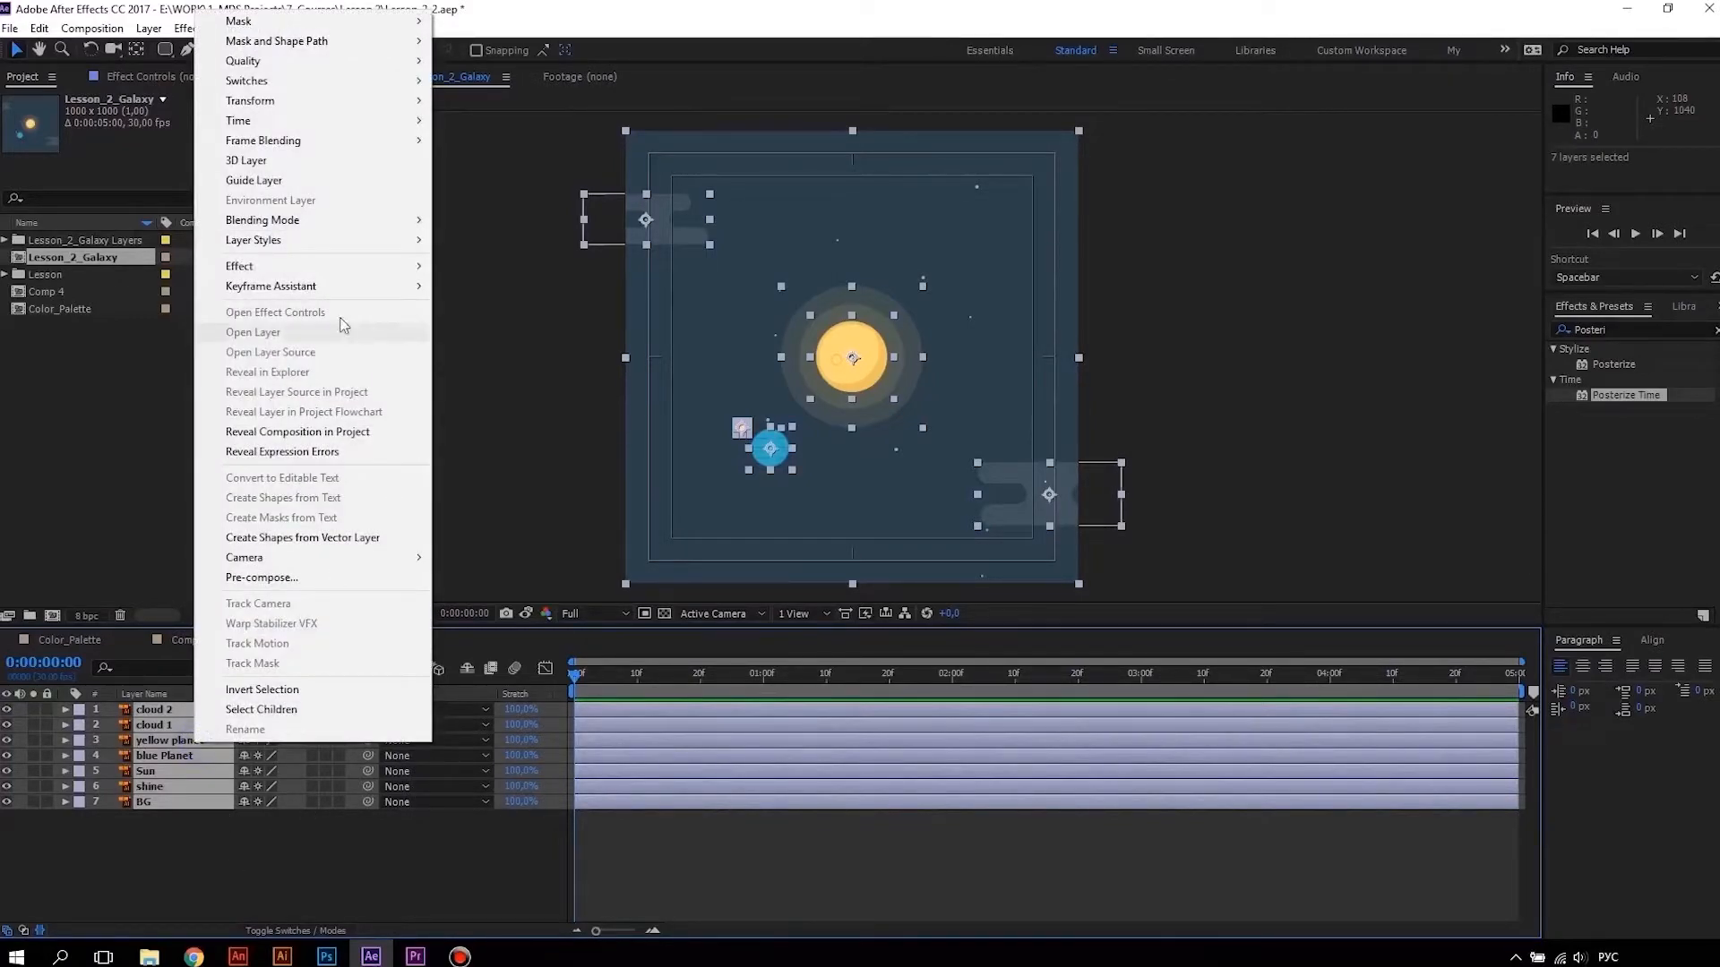
{"action": "left_click", "coordinate": [273, 537]}
{"action": "scroll", "coordinate": [129, 770], "scroll_direction": "up", "scroll_amount": 10}
{"action": "scroll", "coordinate": [129, 744], "scroll_direction": "up", "scroll_amount": 4}
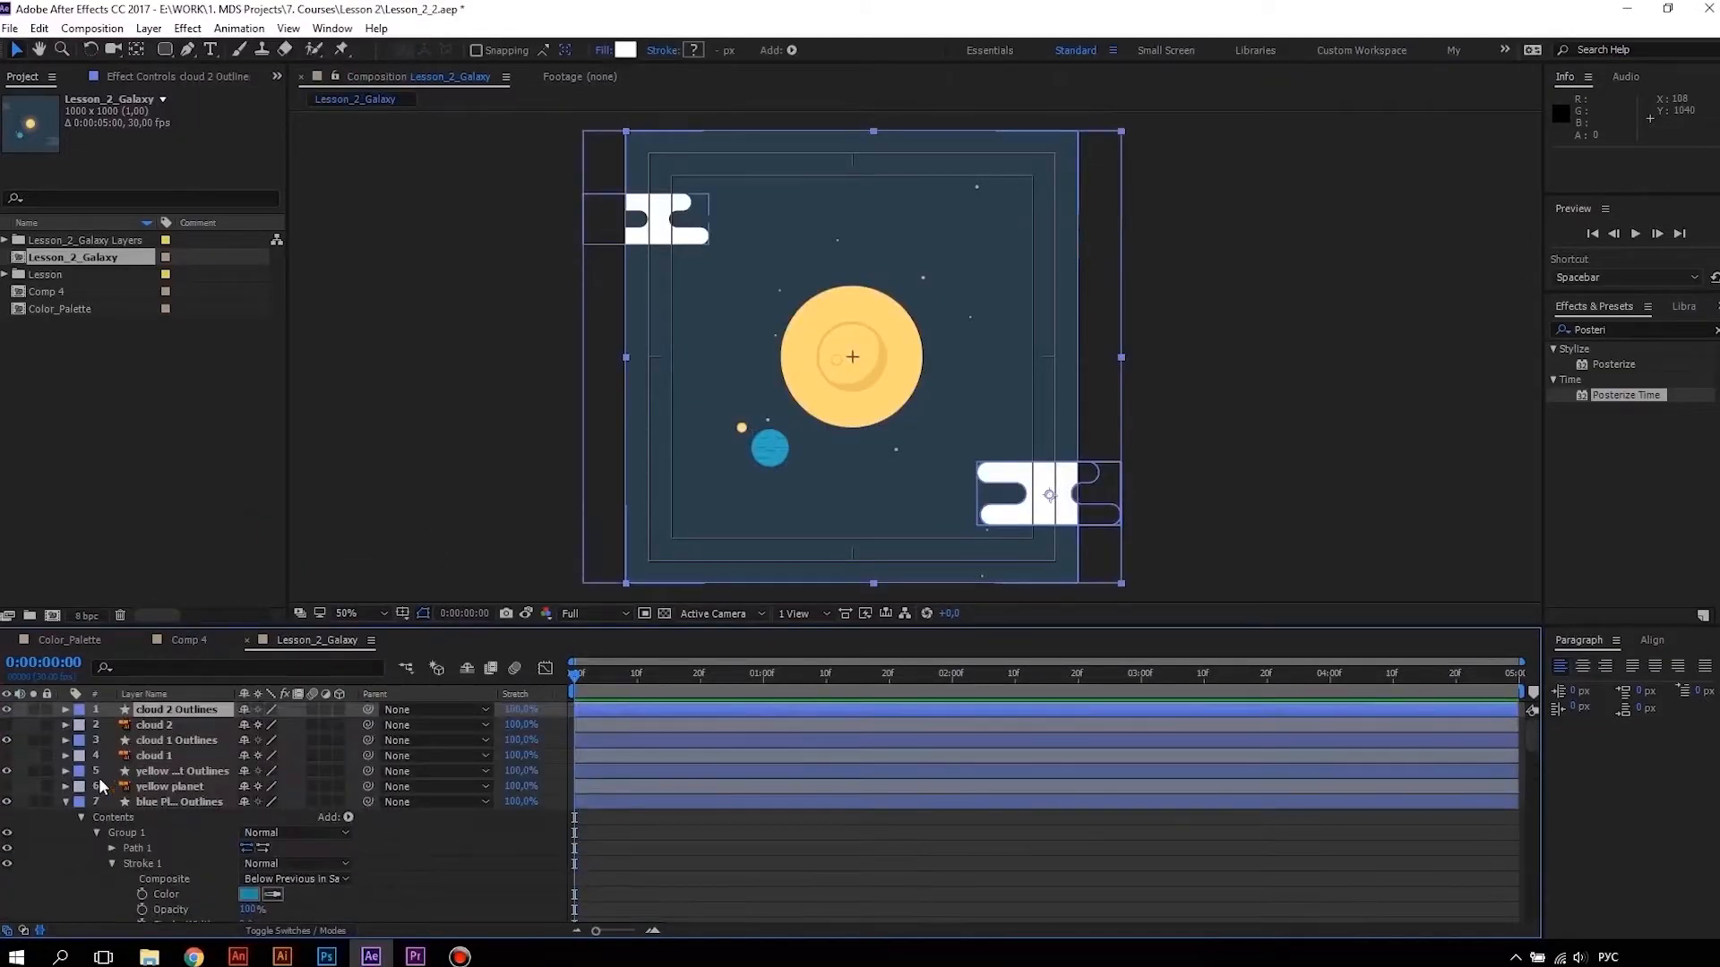
{"action": "left_click", "coordinate": [65, 802]}
Delete the original Illustrator layers BG, shine, Sun, blue Planet, yellow planet, cloud 1 and cloud 2, keeping the outline layers
{"action": "left_click", "coordinate": [140, 910]}
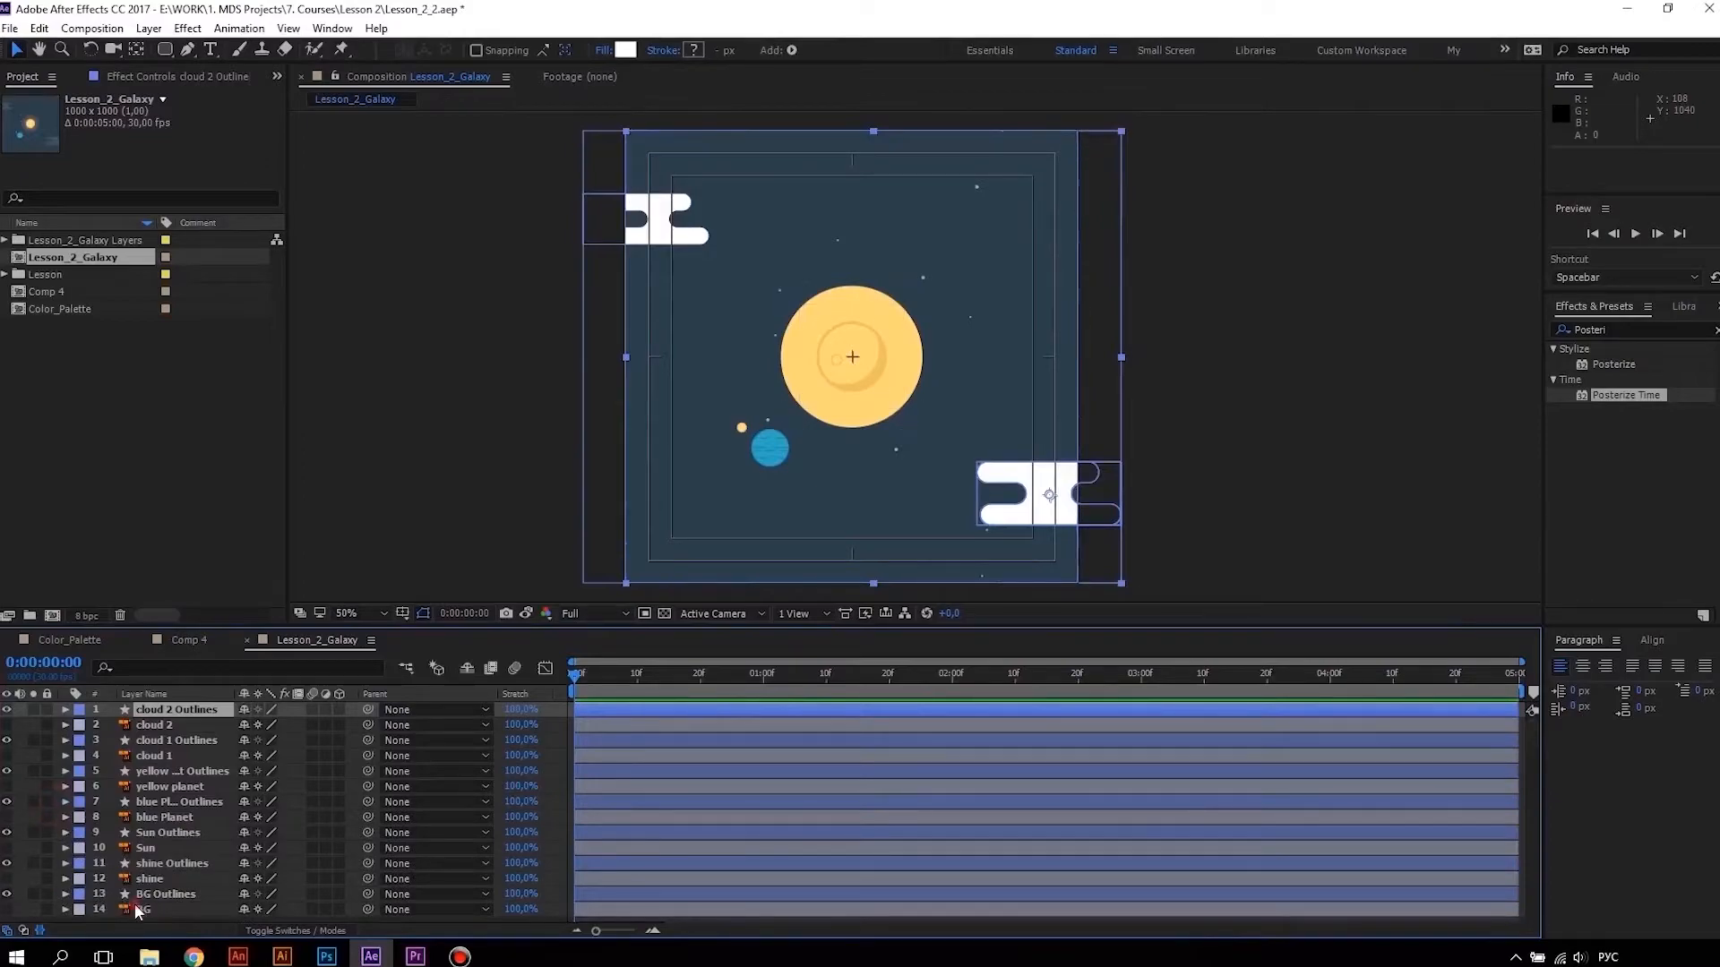
{"action": "left_click", "coordinate": [144, 880], "text": "ctrl"}
{"action": "left_click", "coordinate": [144, 848], "text": "ctrl"}
{"action": "left_click", "coordinate": [151, 817], "text": "ctrl"}
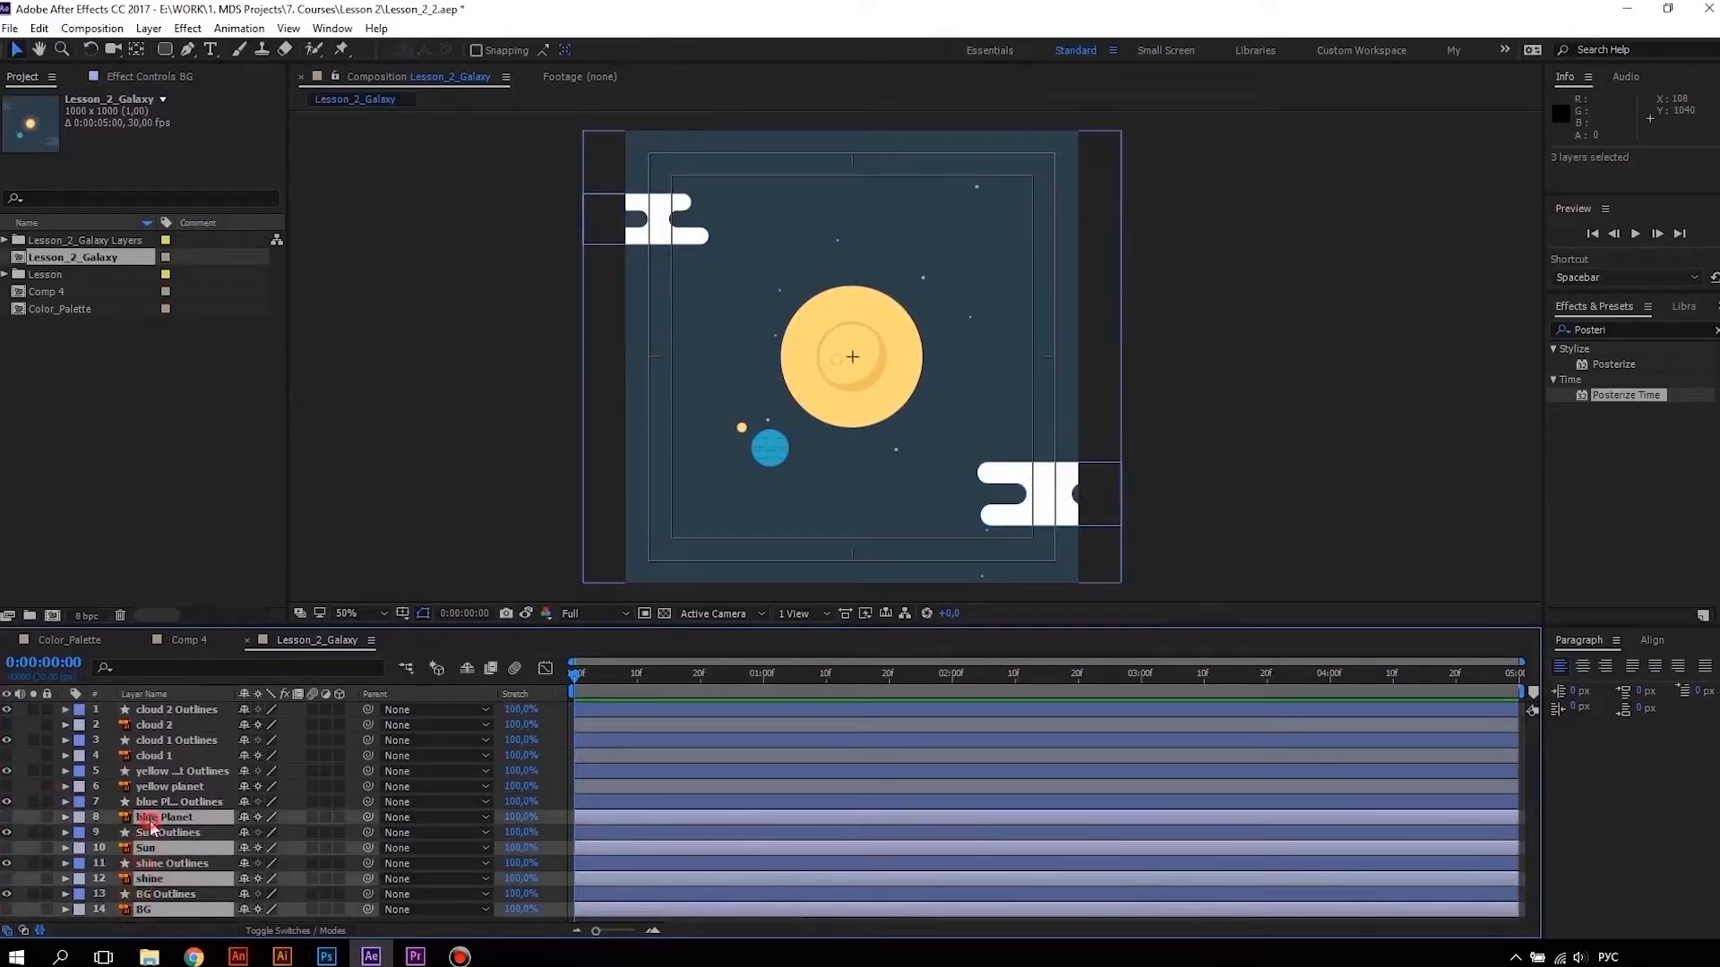
{"action": "left_click", "coordinate": [156, 786], "text": "ctrl"}
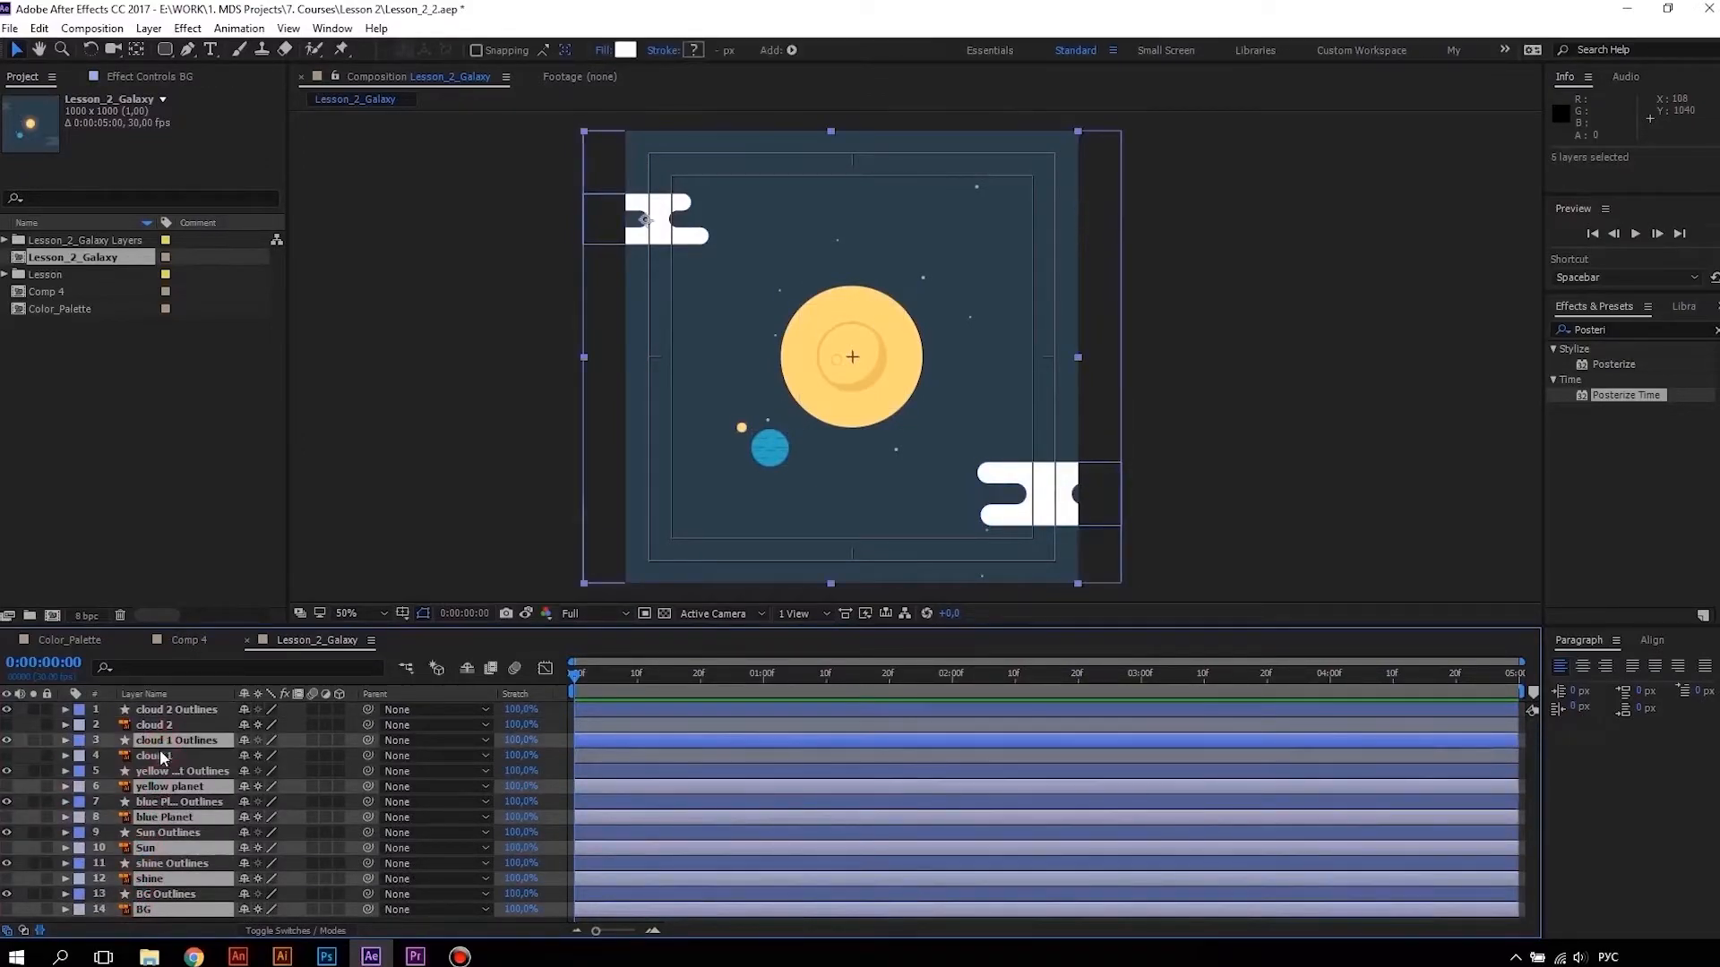
{"action": "left_click", "coordinate": [154, 755], "text": "ctrl"}
{"action": "left_click", "coordinate": [157, 724], "text": "ctrl"}
{"action": "key", "text": "Delete"}
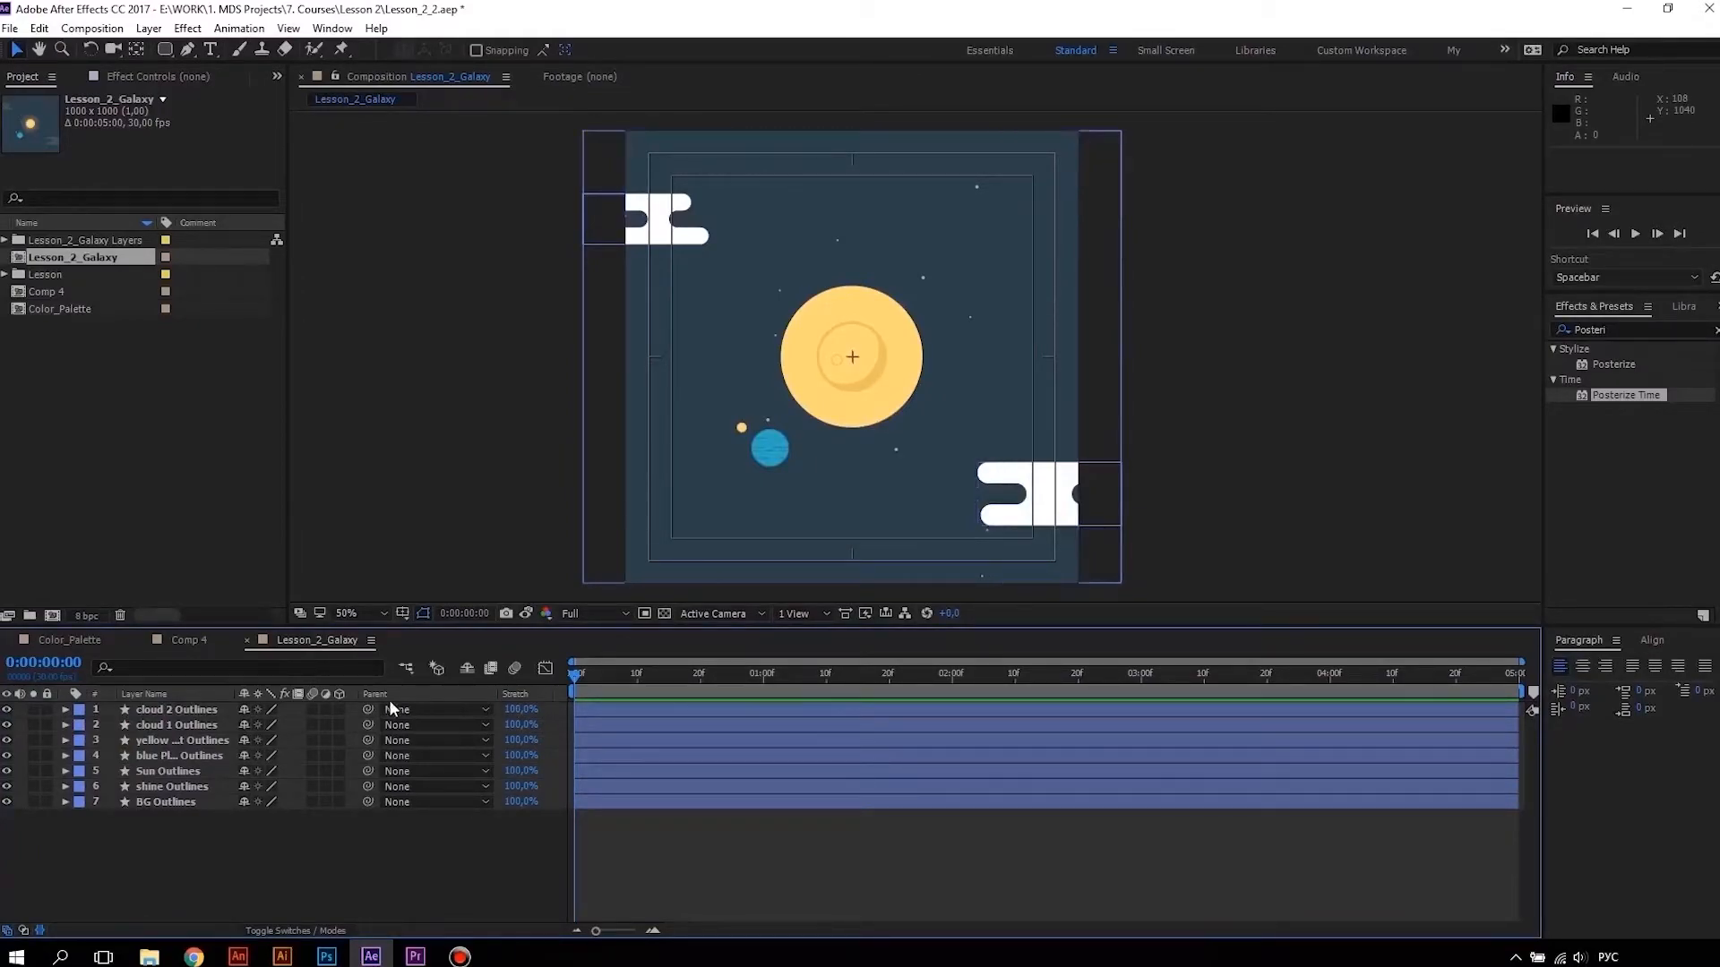
Review the cloud, yellow planet, shine and Sun outline layers, and hide the Sun Outlines layer
{"action": "left_click", "coordinate": [207, 708]}
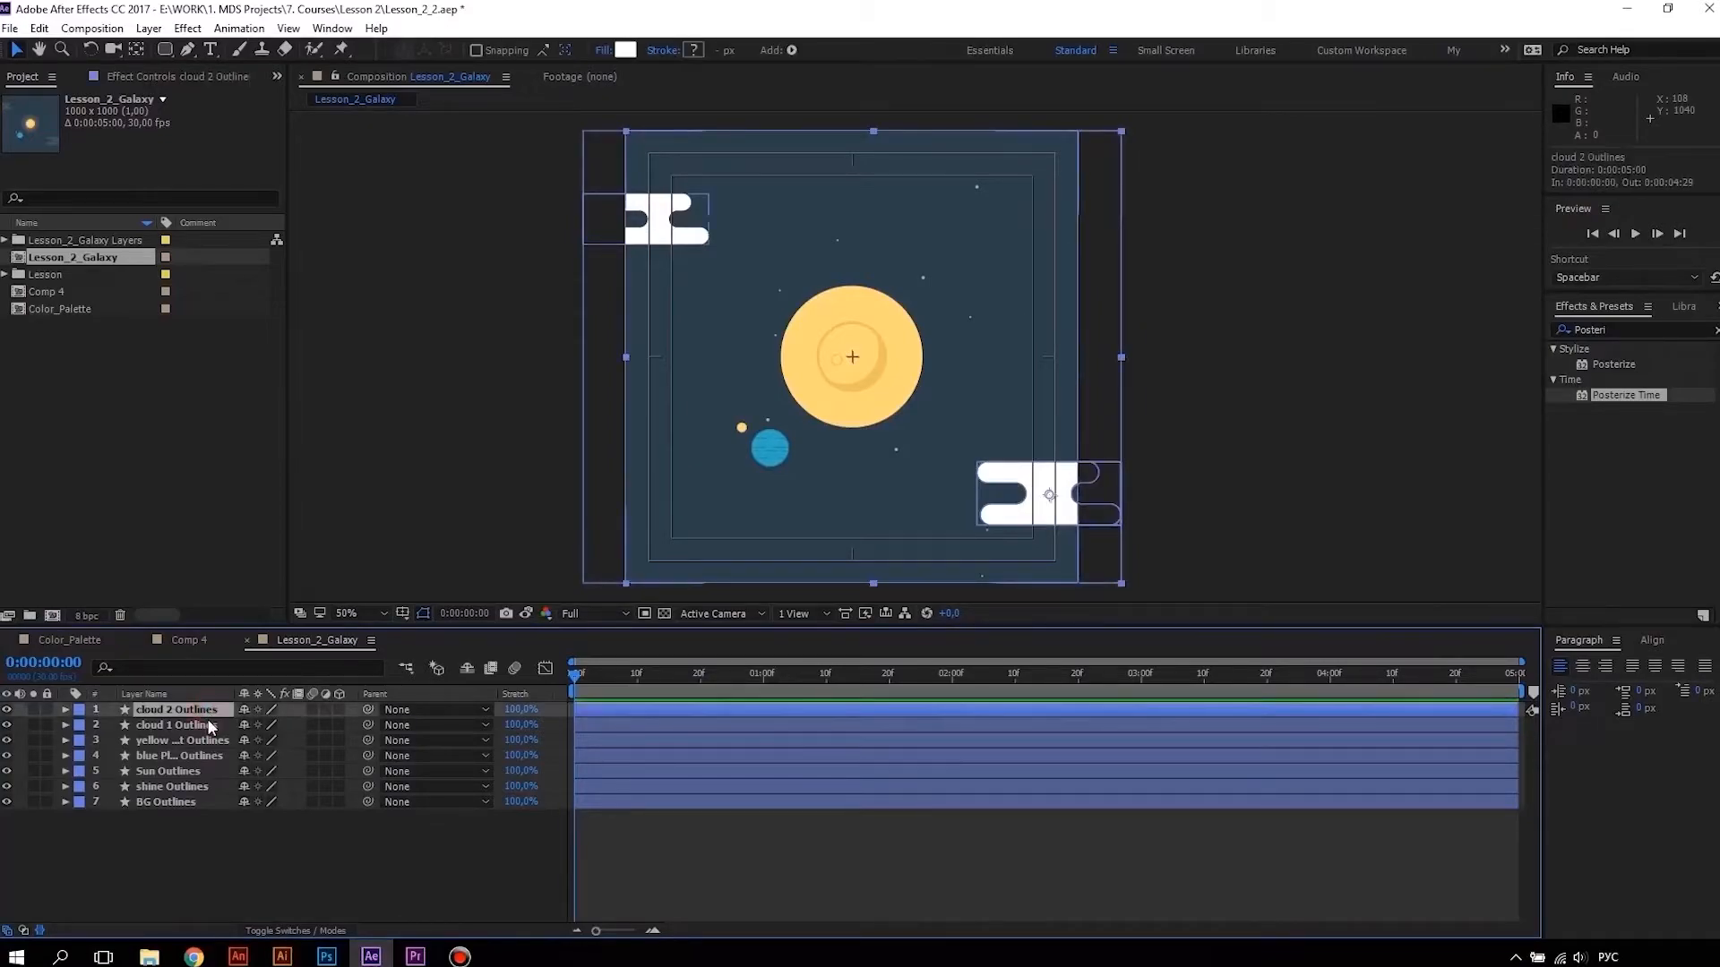
{"action": "left_click", "coordinate": [202, 726]}
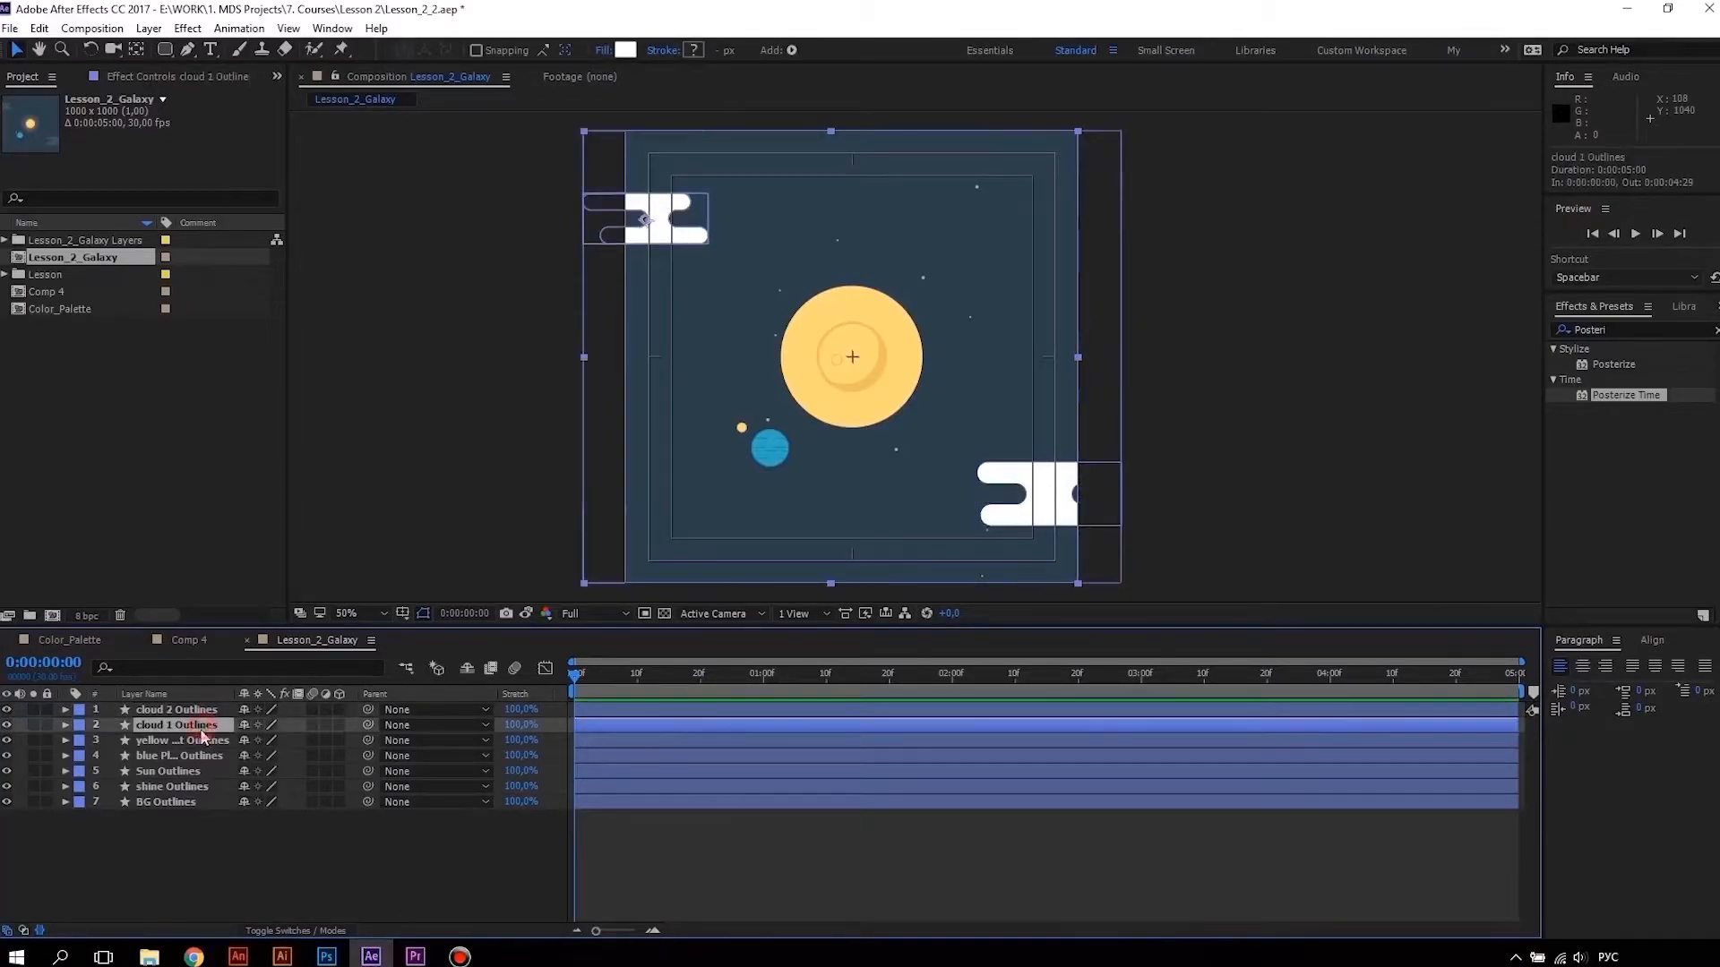
{"action": "left_click", "coordinate": [204, 742]}
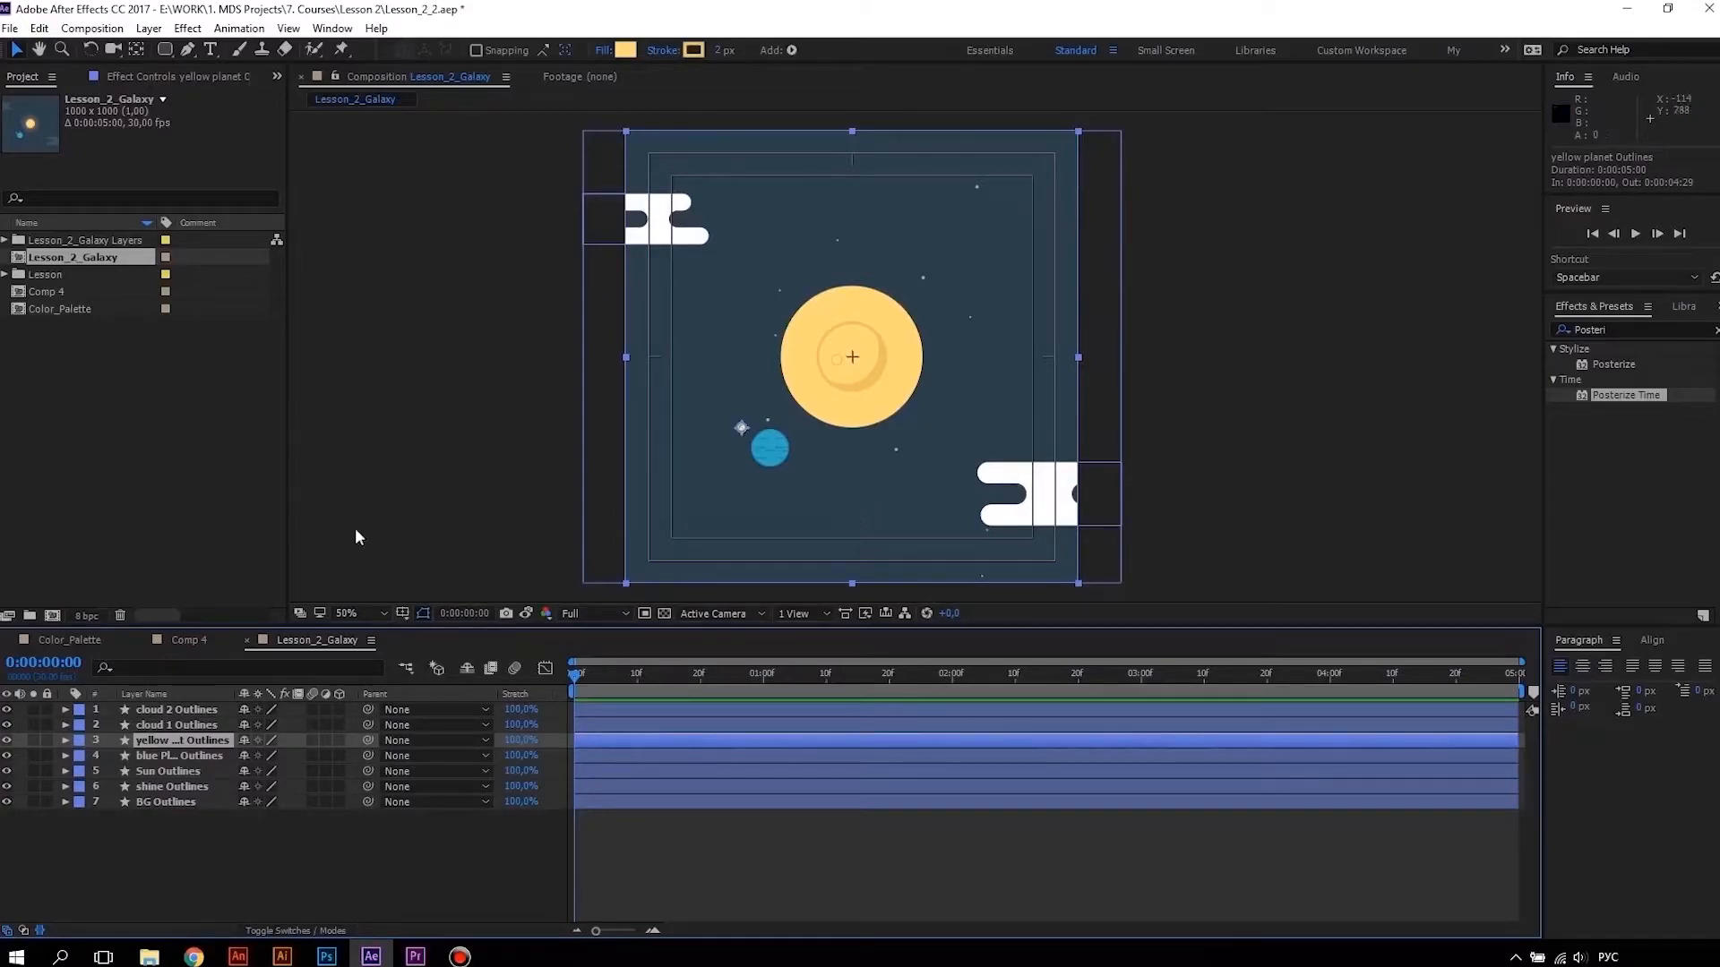
{"action": "left_click", "coordinate": [179, 786]}
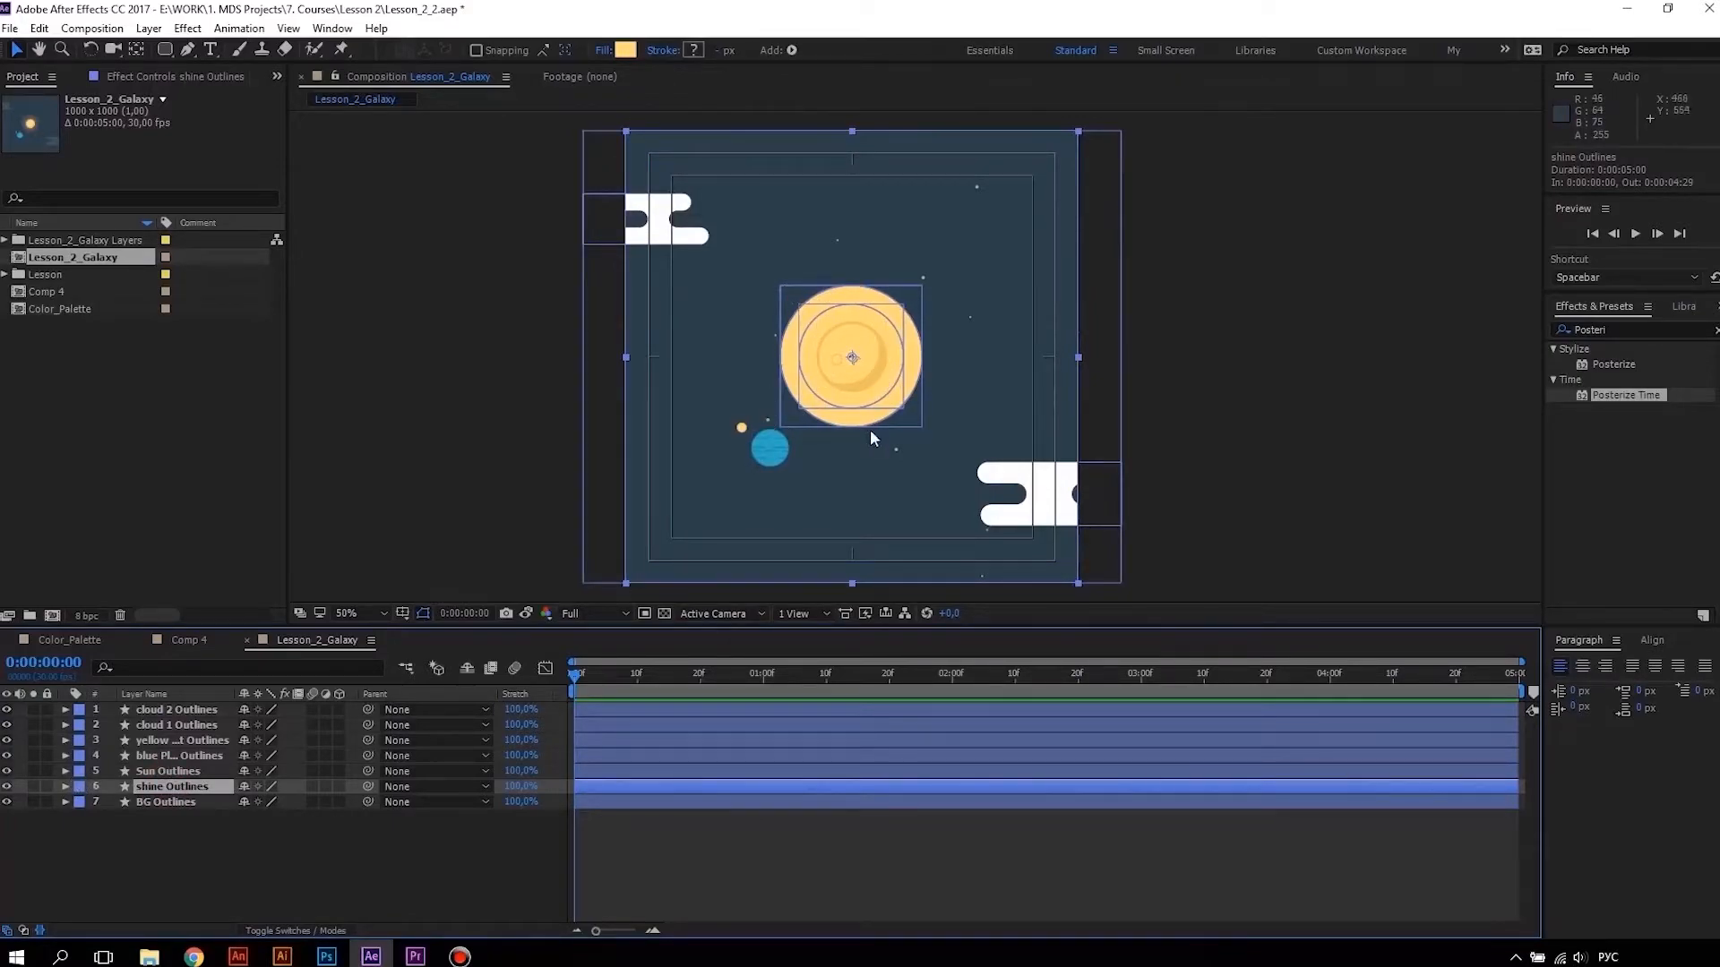
{"action": "left_click", "coordinate": [162, 776]}
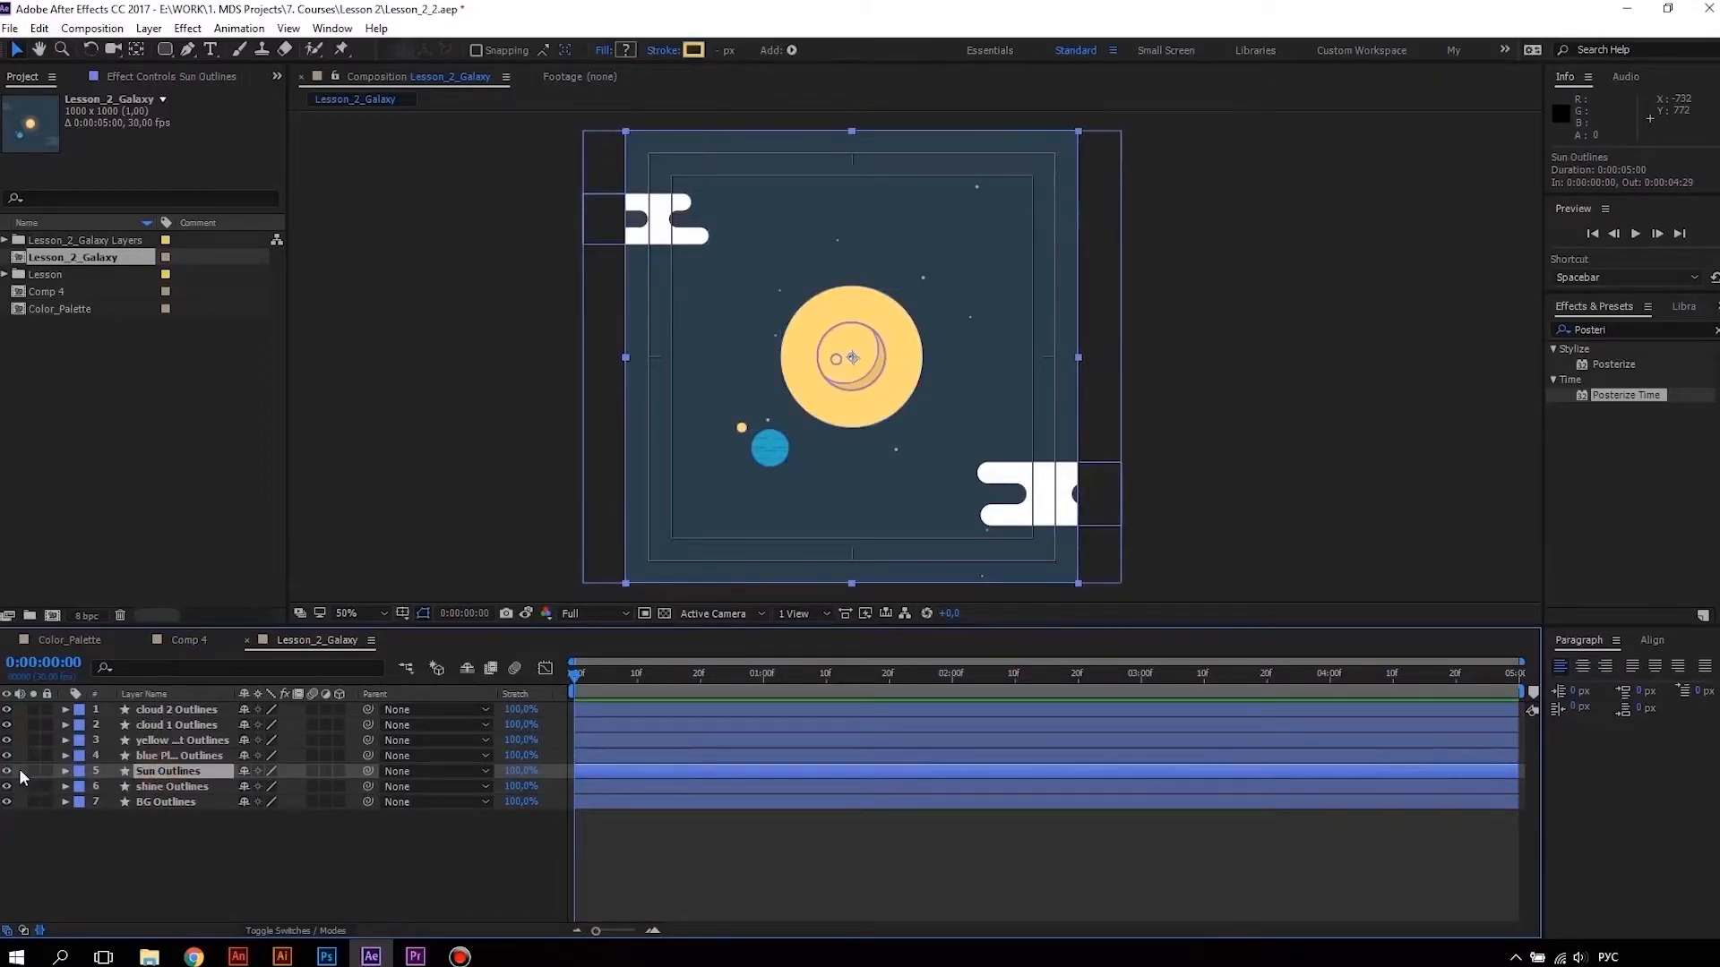
{"action": "left_click", "coordinate": [8, 772]}
Set the opacity of the cloud 1 Outlines and cloud 2 Outlines layers to 10%
{"action": "left_click", "coordinate": [165, 726]}
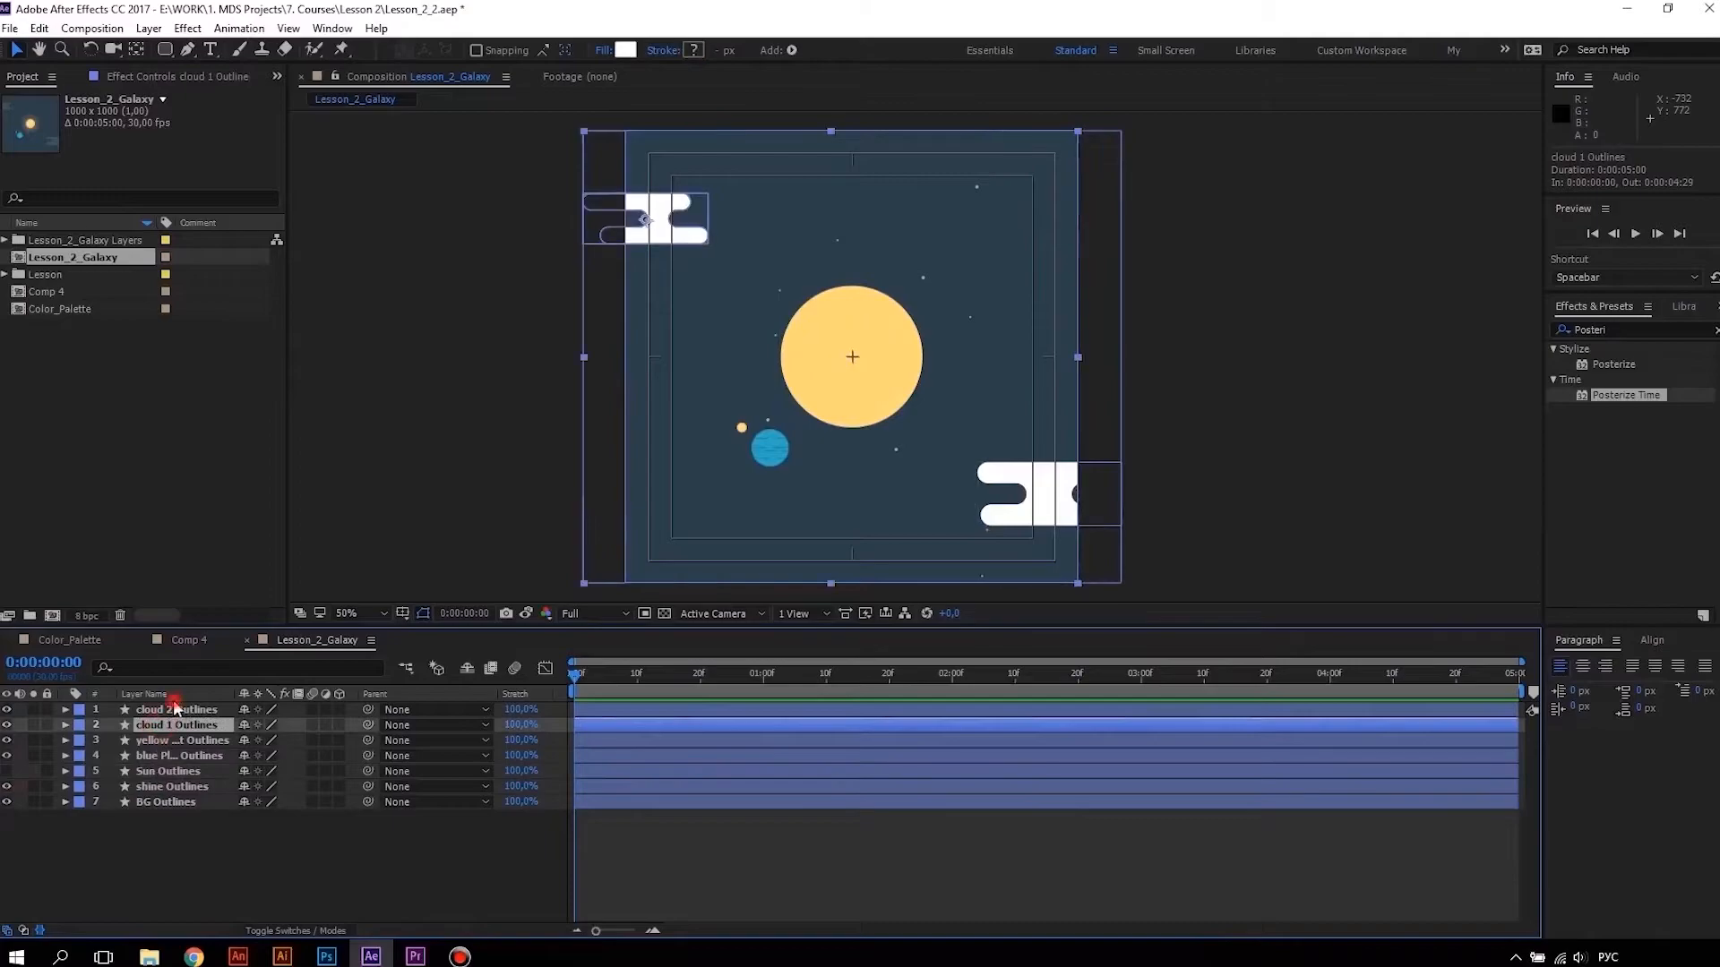
{"action": "left_click", "coordinate": [170, 709], "text": "ctrl"}
{"action": "key", "text": "t"}
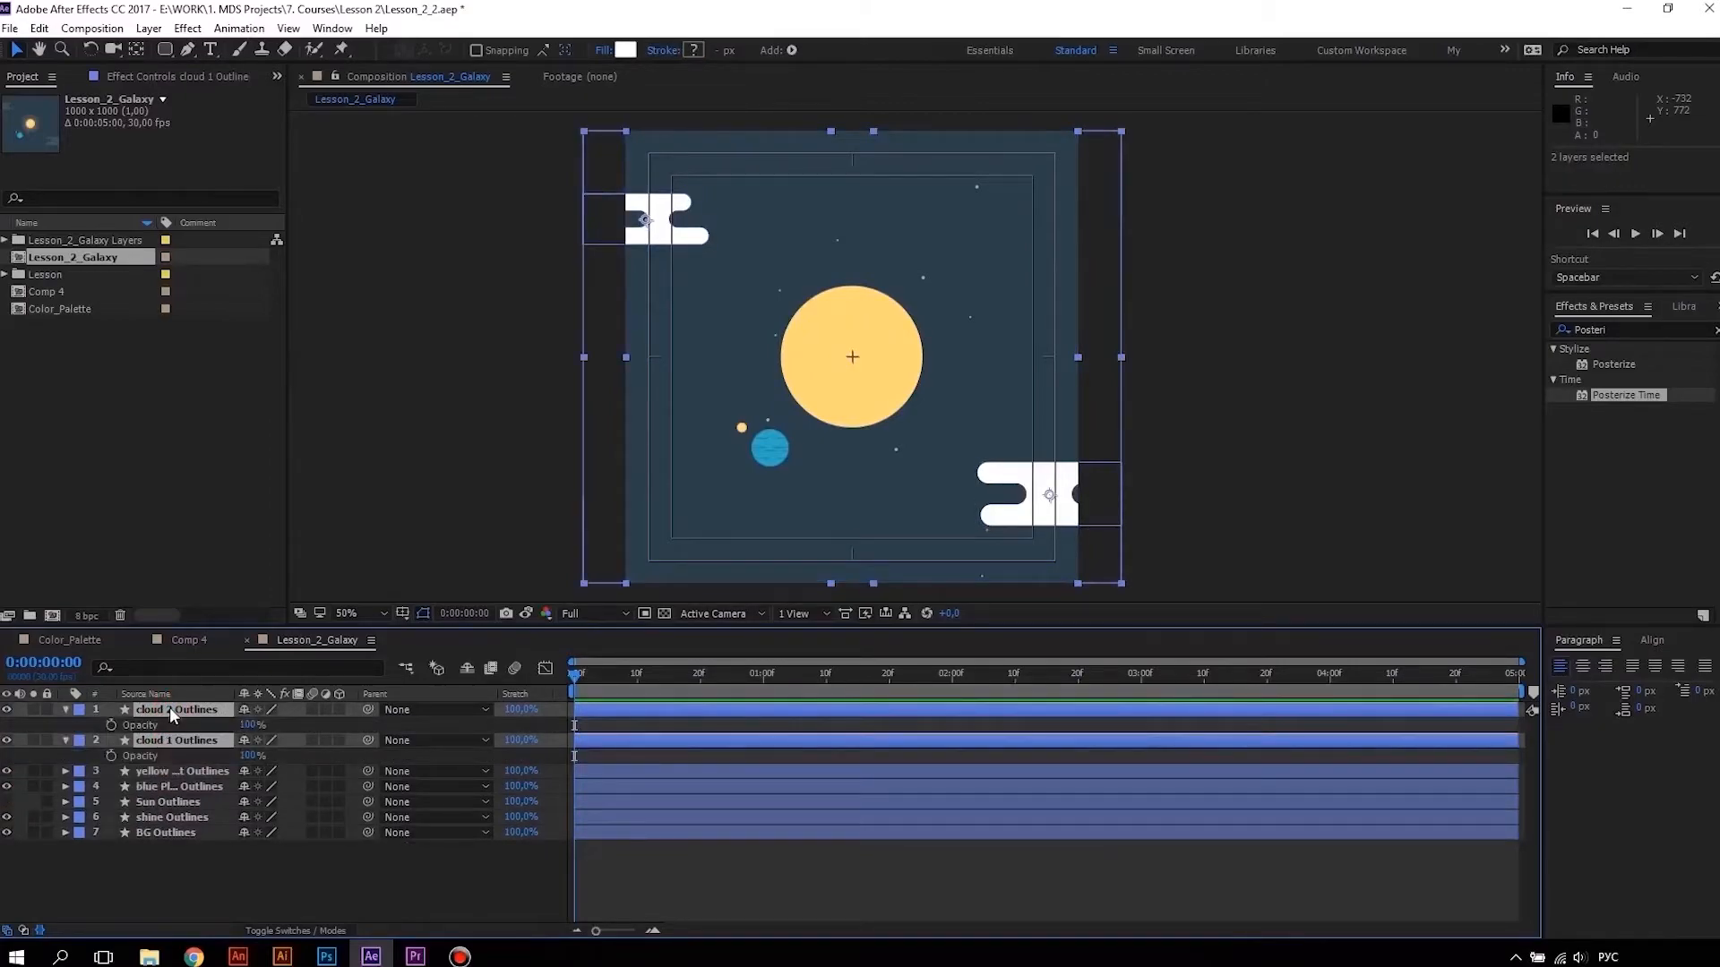
{"action": "left_click", "coordinate": [247, 725]}
{"action": "type", "text": "10"}
{"action": "key", "text": "Return"}
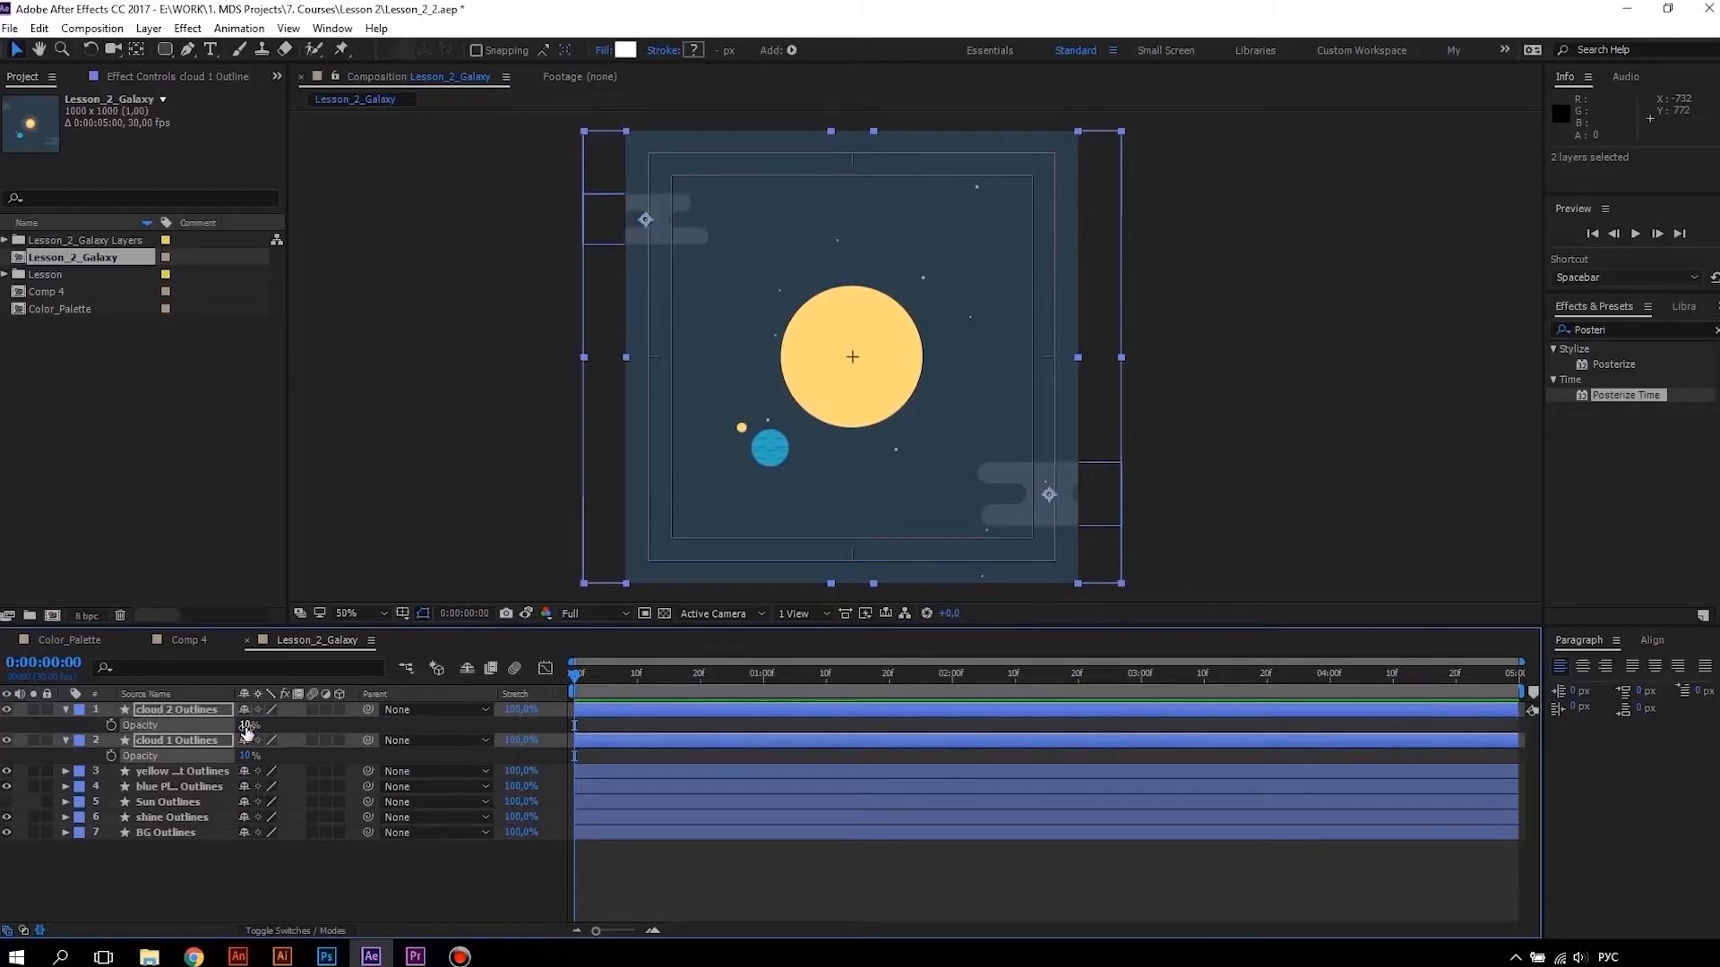
Collapse the cloud layers' opacity properties and make both the Sun Outlines and shine Outlines layers visible
{"action": "left_click", "coordinate": [65, 709]}
{"action": "left_click", "coordinate": [234, 783]}
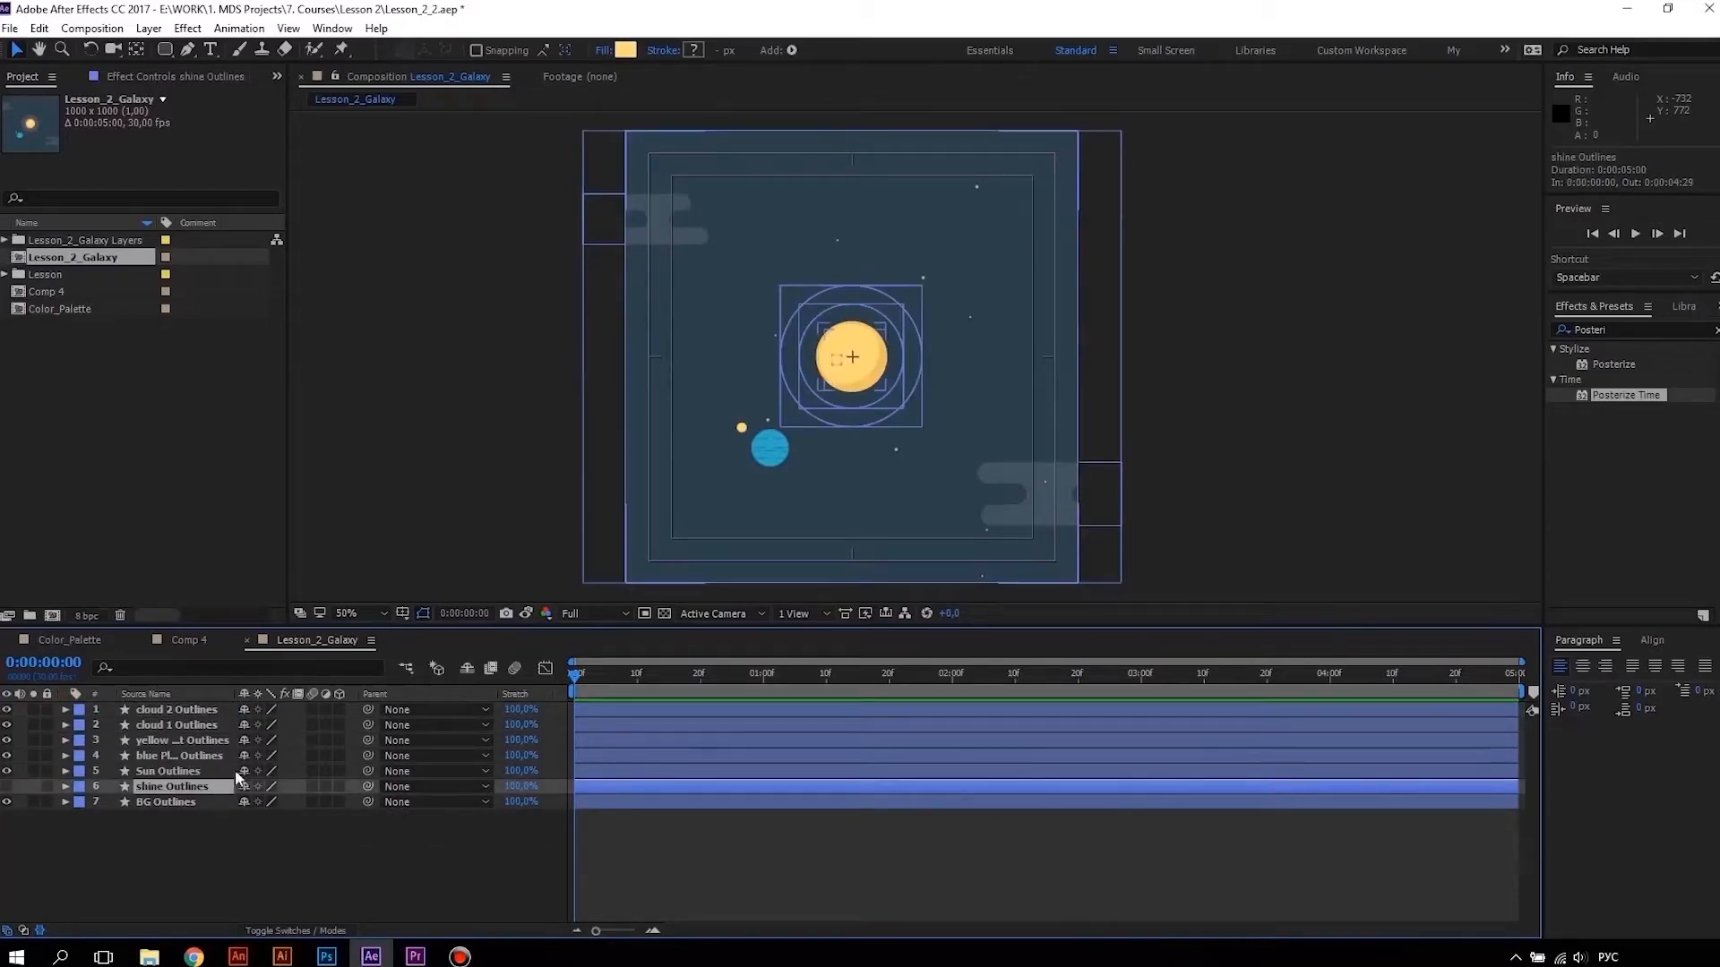
{"action": "key", "text": "ctrl+Up"}
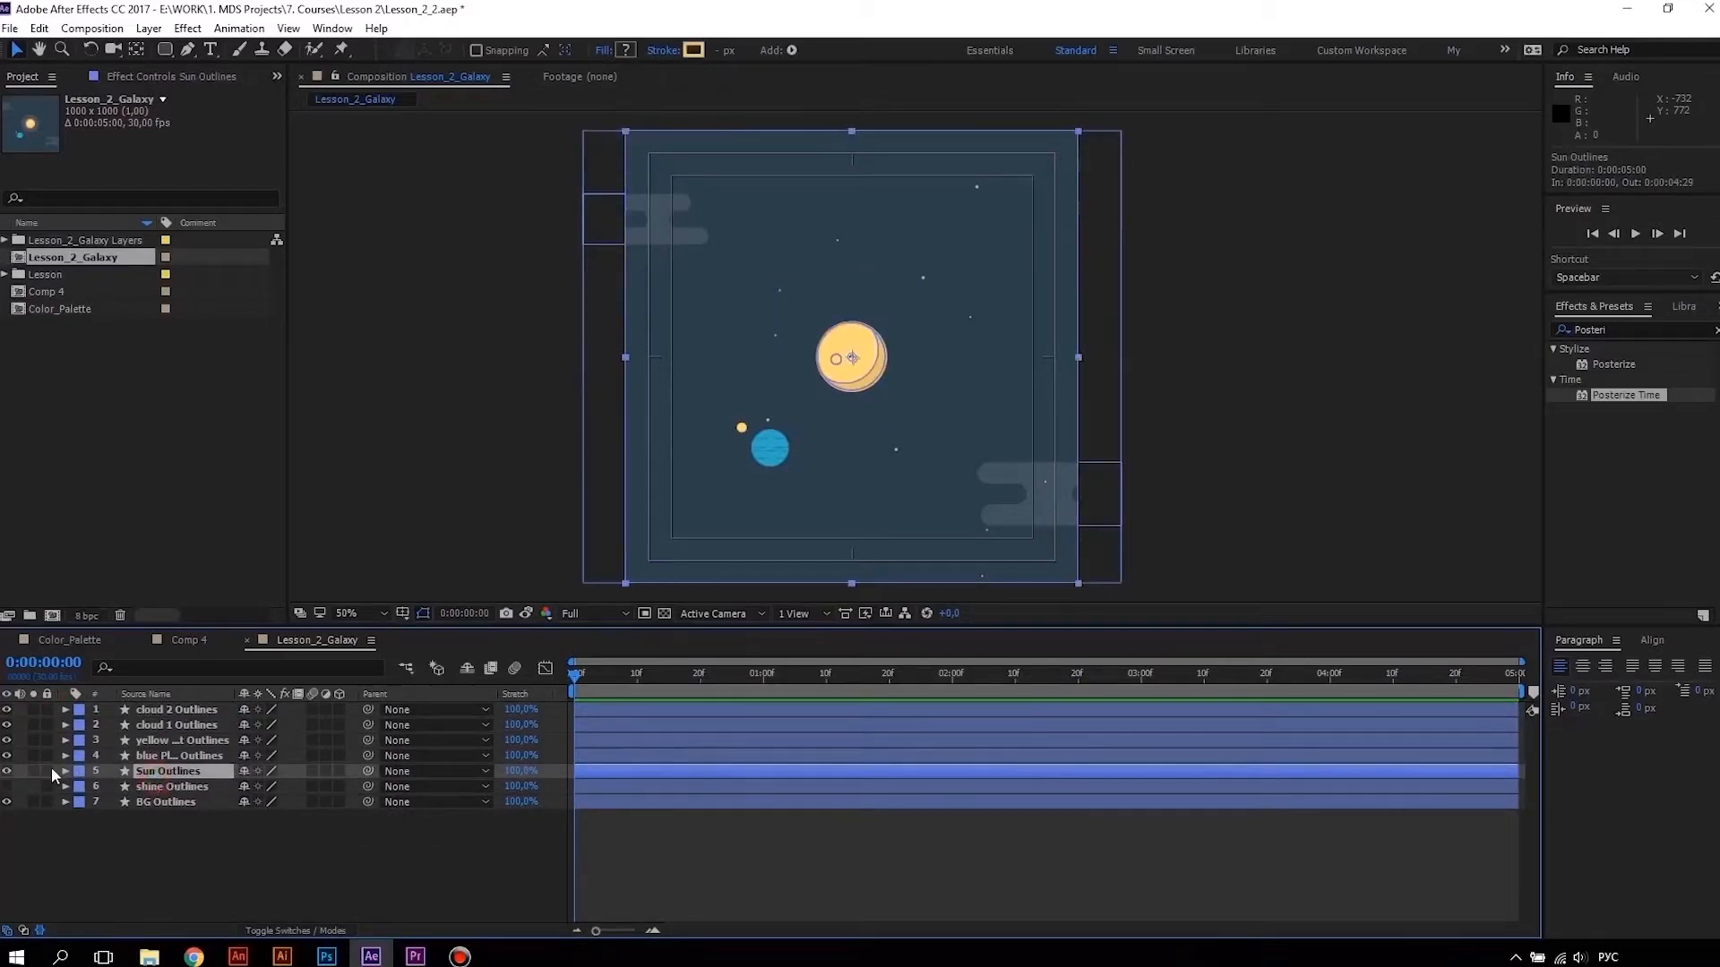
{"action": "left_click", "coordinate": [161, 783]}
{"action": "left_click", "coordinate": [6, 787]}
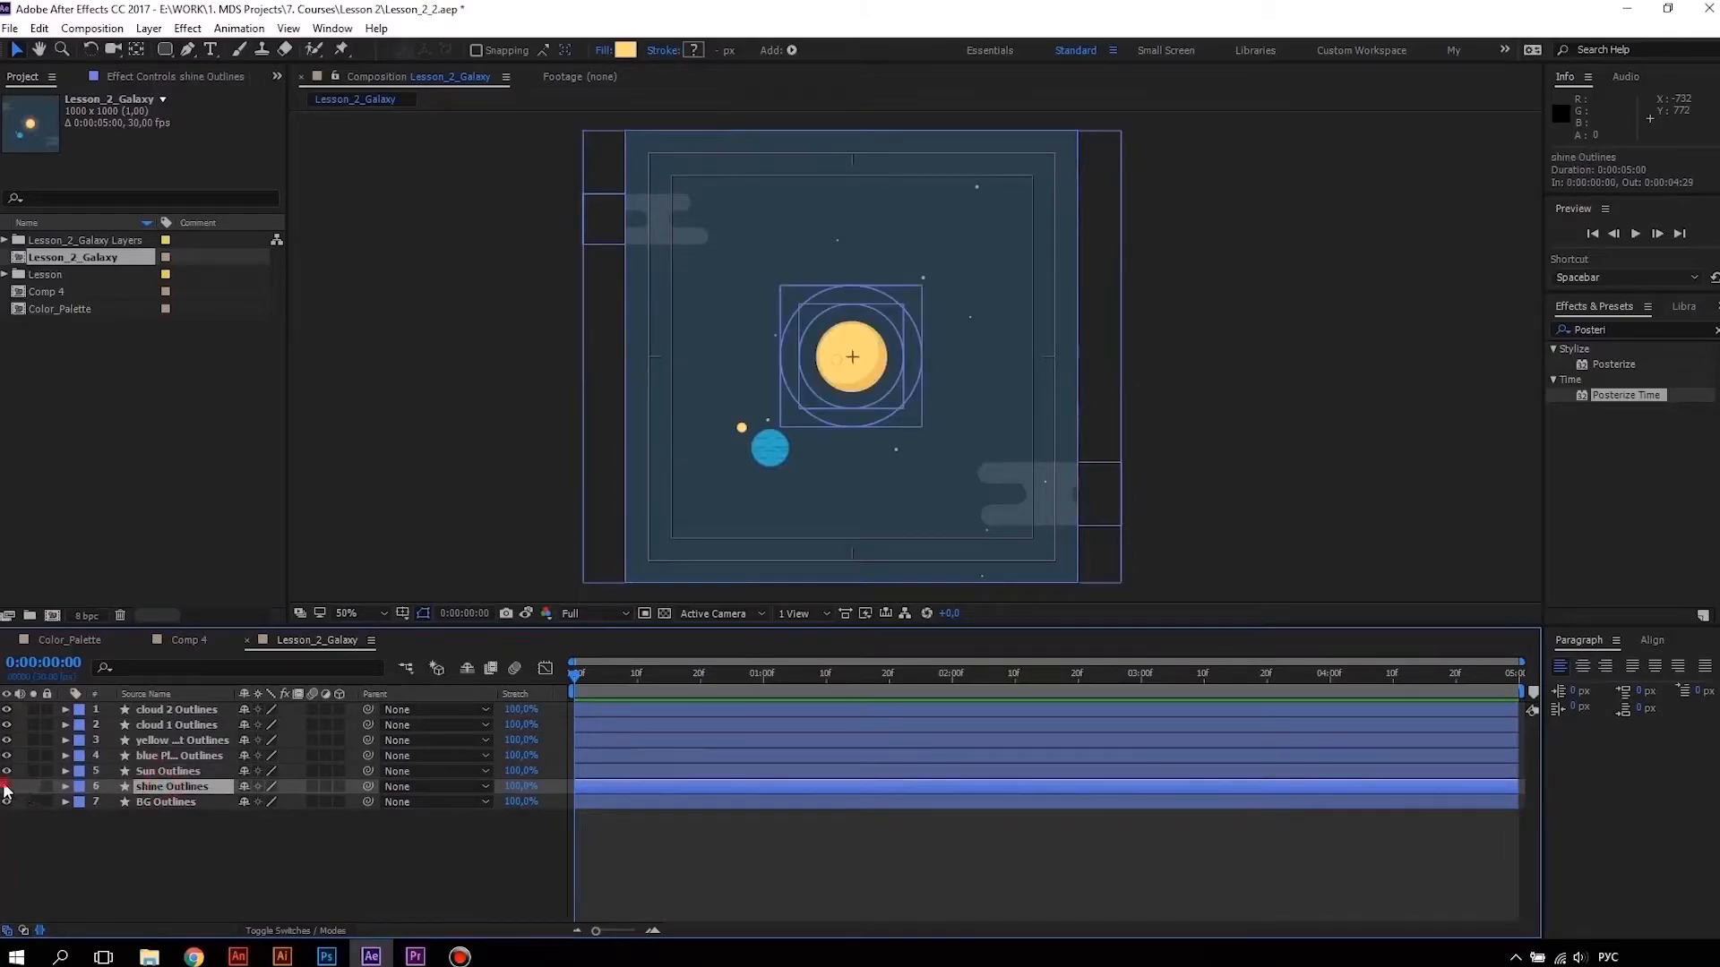
Delete the nested artboard group inside Group 1 of the shine Outlines contents and collapse the layer
{"action": "left_click", "coordinate": [66, 787]}
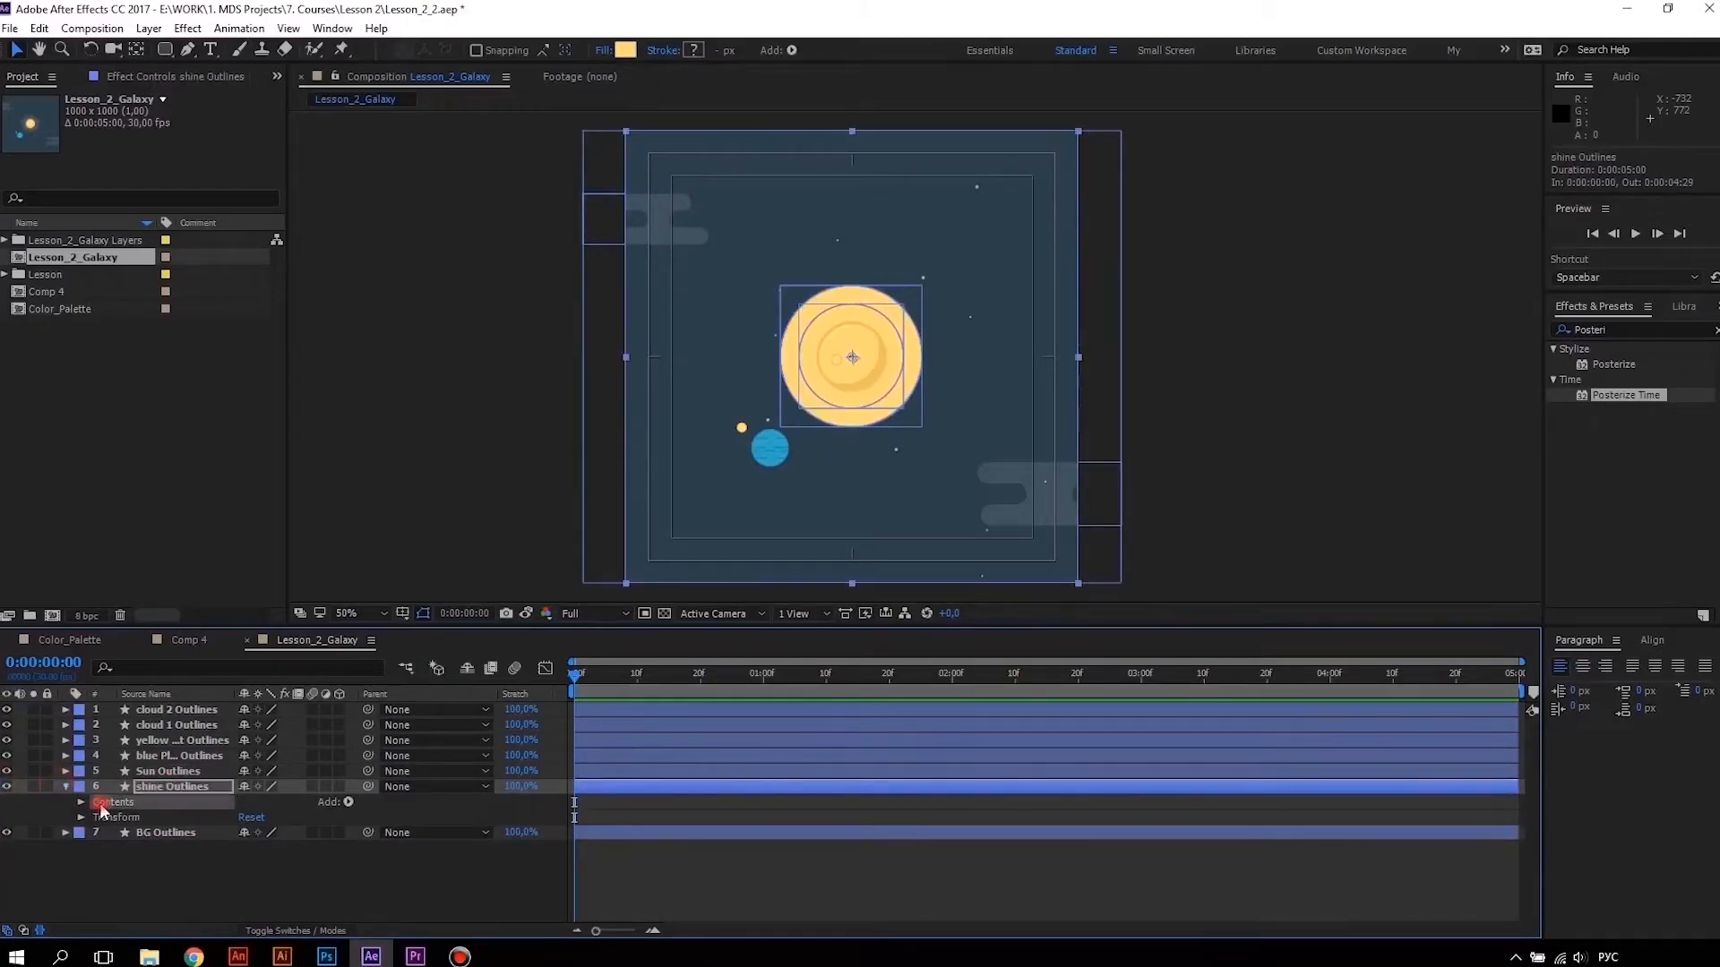
{"action": "left_click", "coordinate": [80, 803]}
{"action": "left_click", "coordinate": [123, 817]}
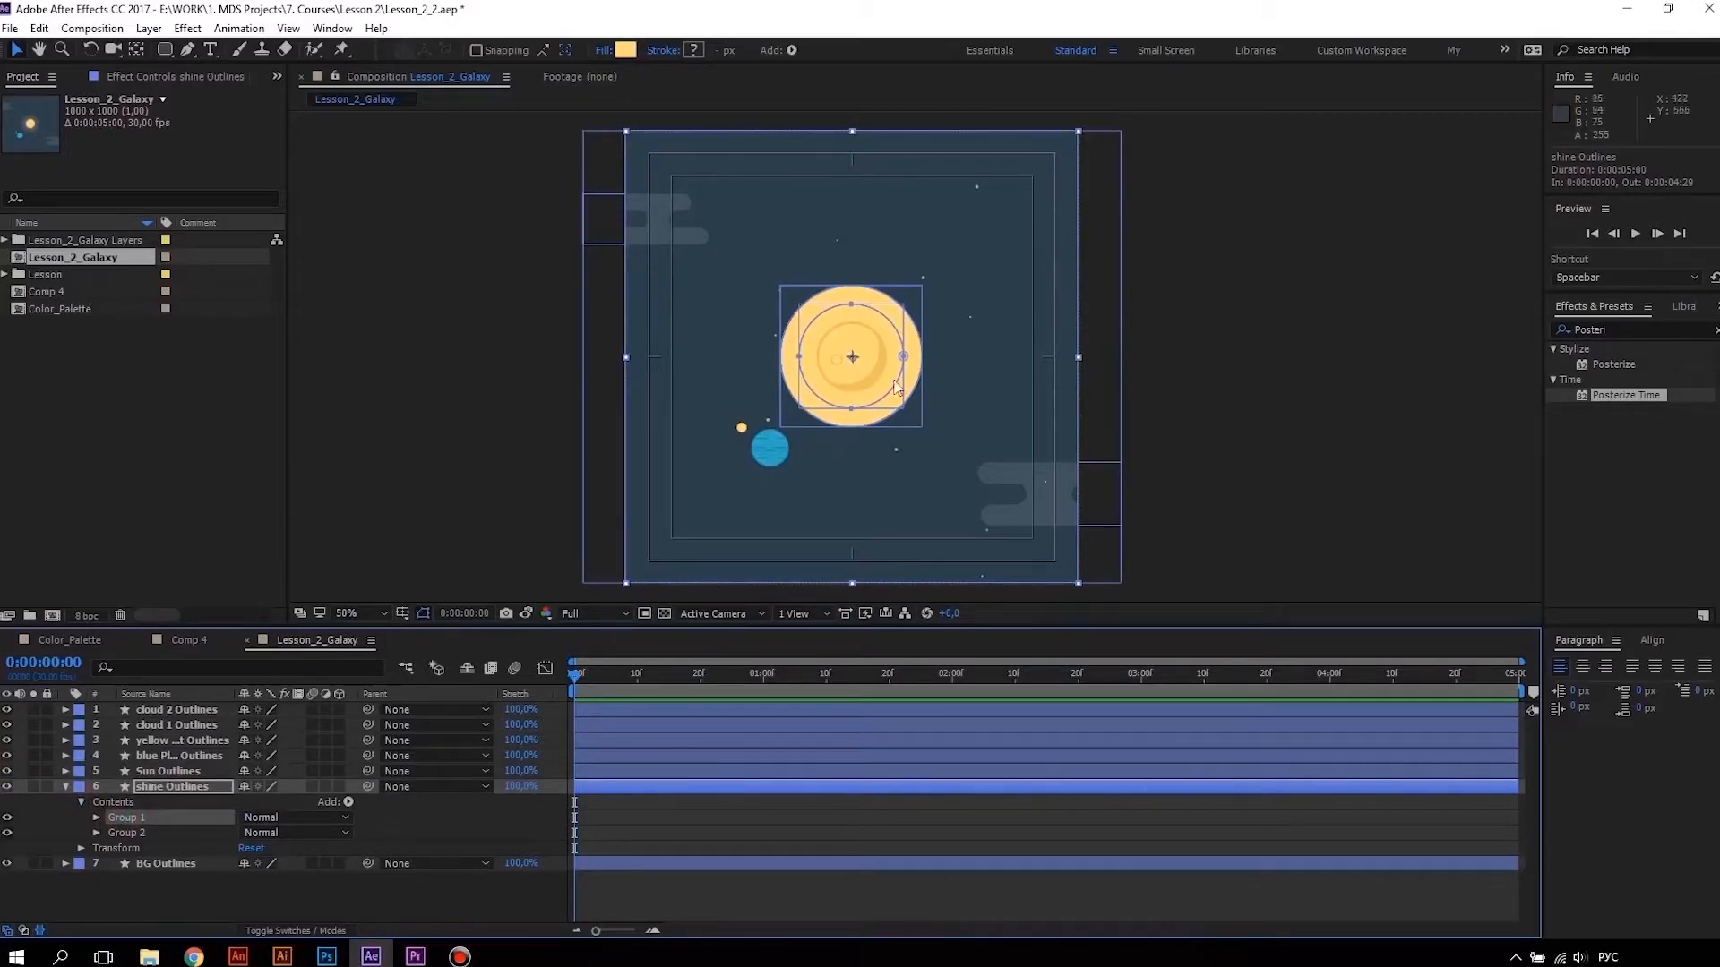
{"action": "left_click", "coordinate": [96, 818]}
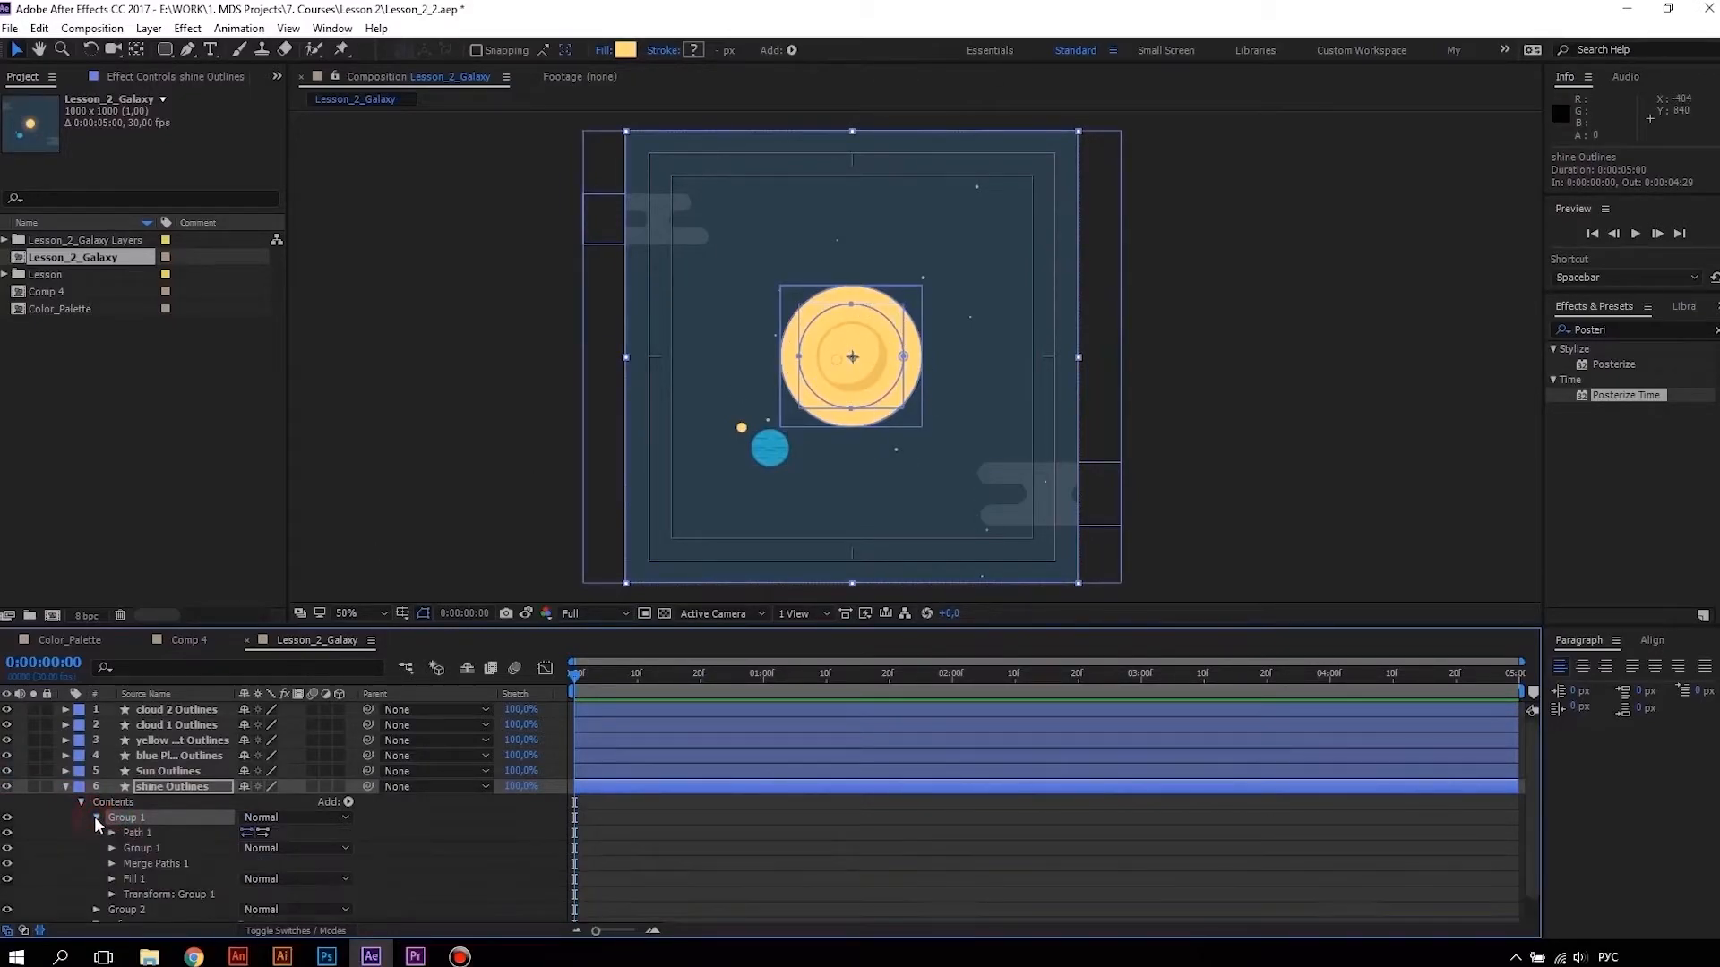
{"action": "left_click", "coordinate": [142, 848]}
{"action": "left_click", "coordinate": [151, 864]}
{"action": "left_click", "coordinate": [148, 849]}
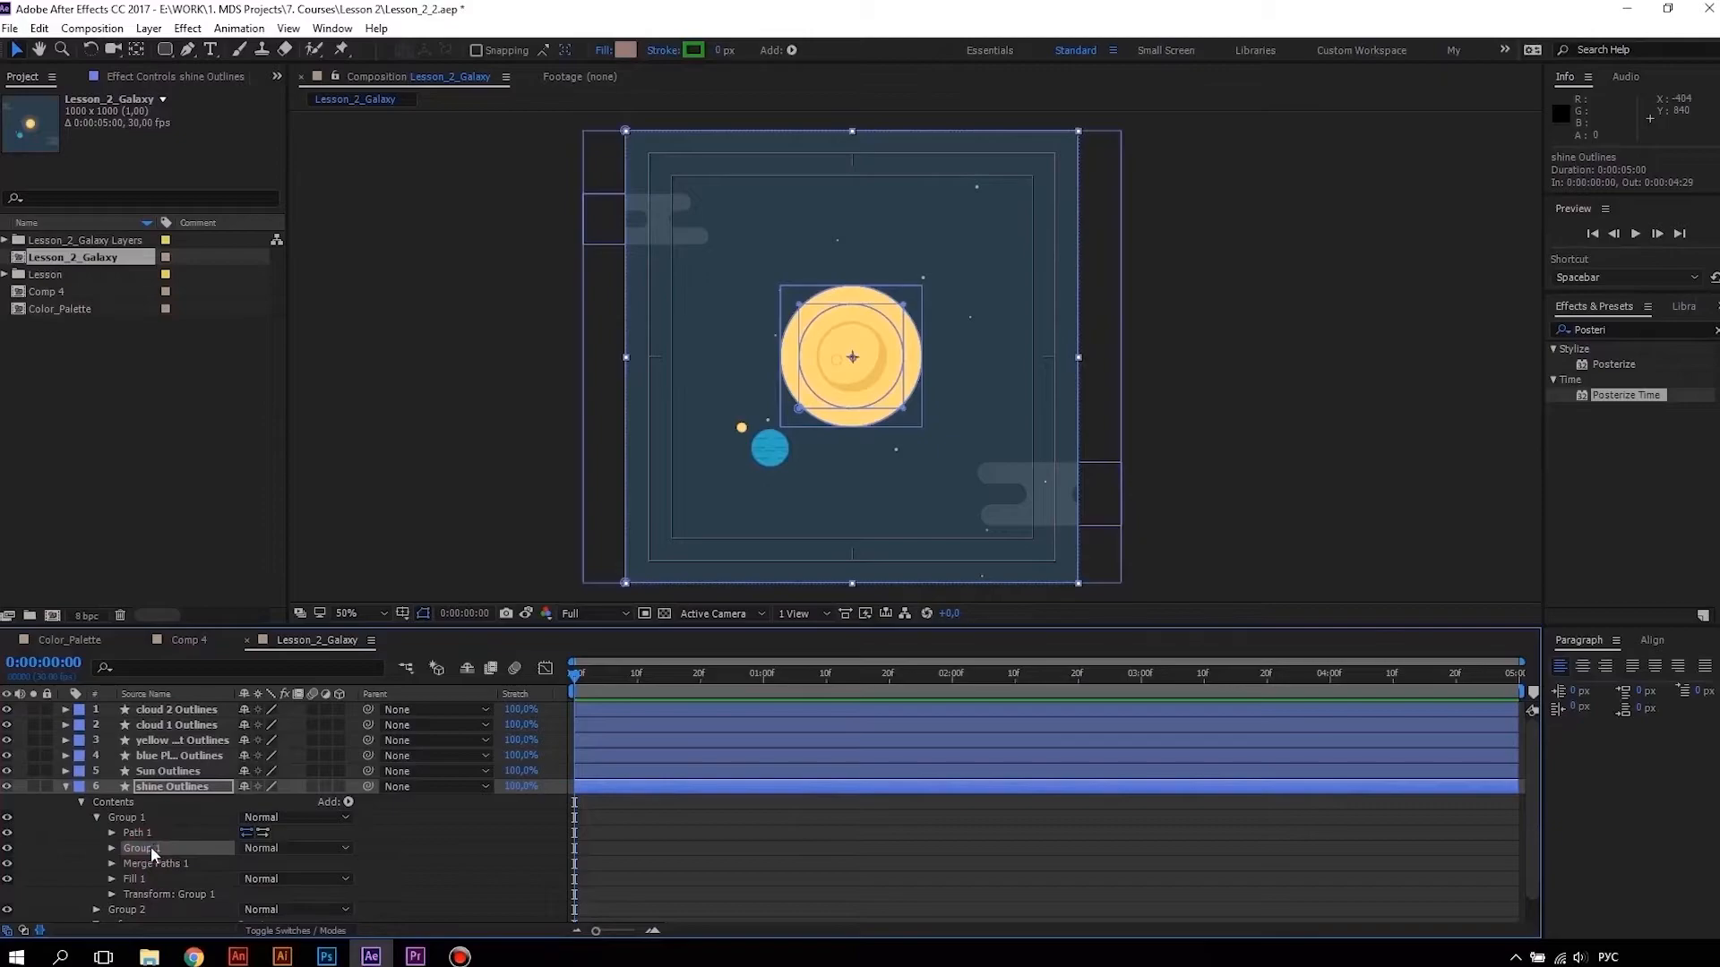
{"action": "key", "text": "Delete"}
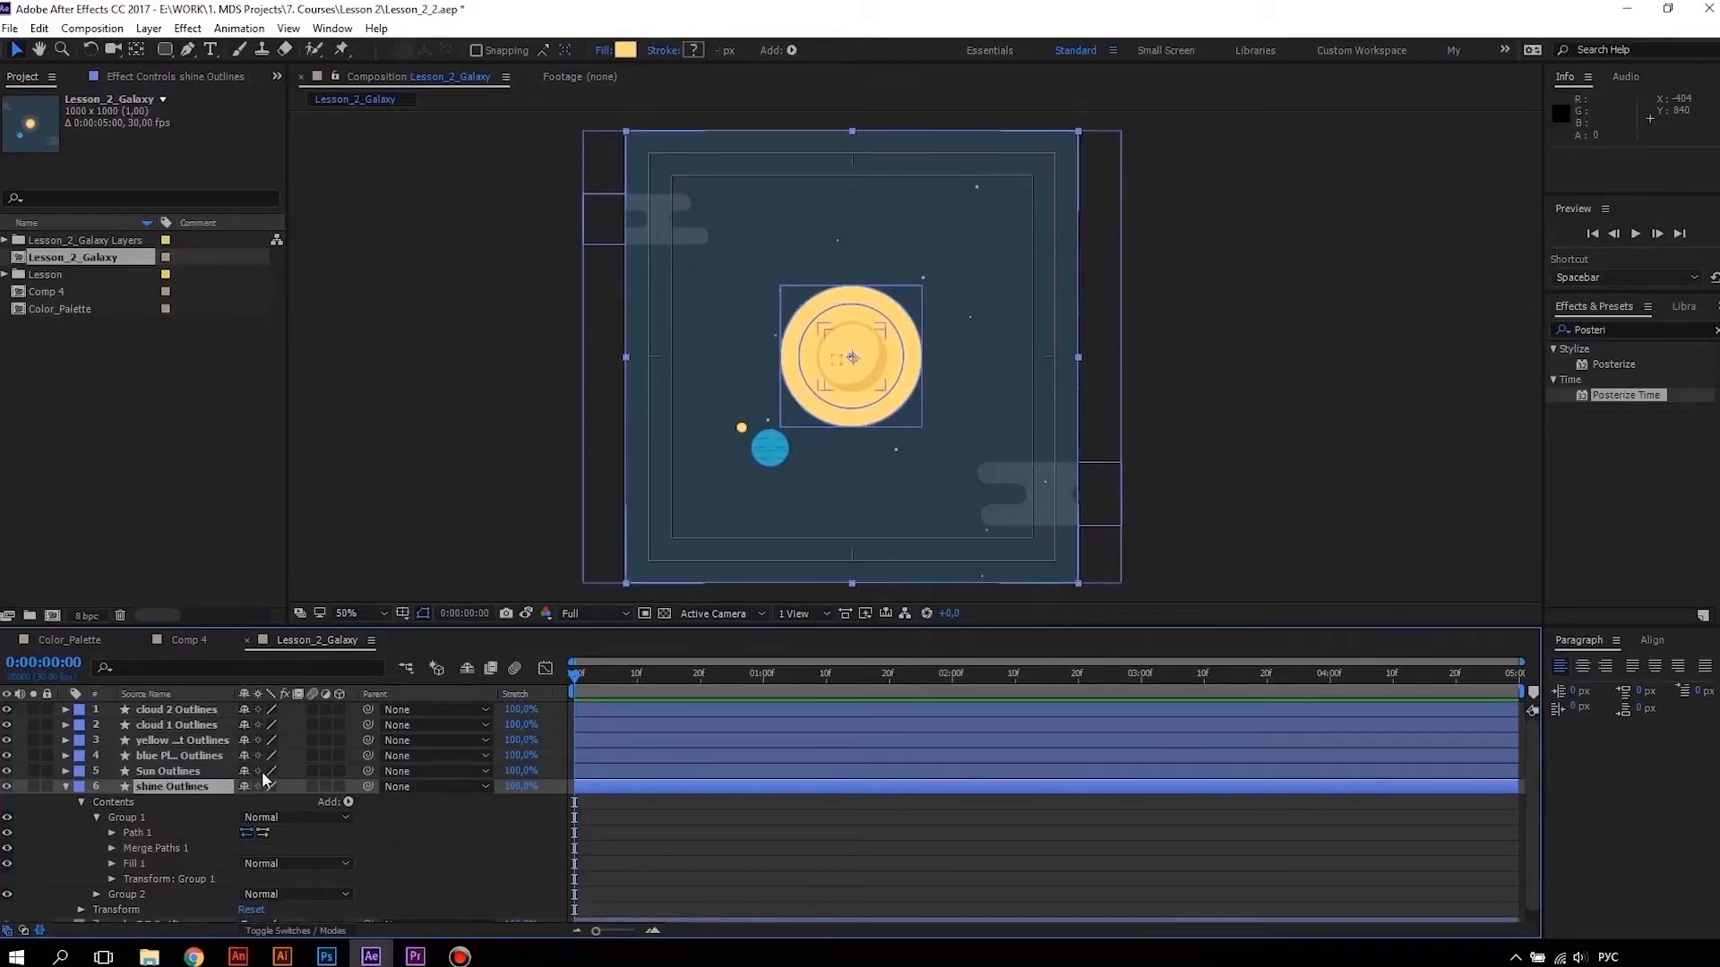
{"action": "left_click", "coordinate": [66, 787]}
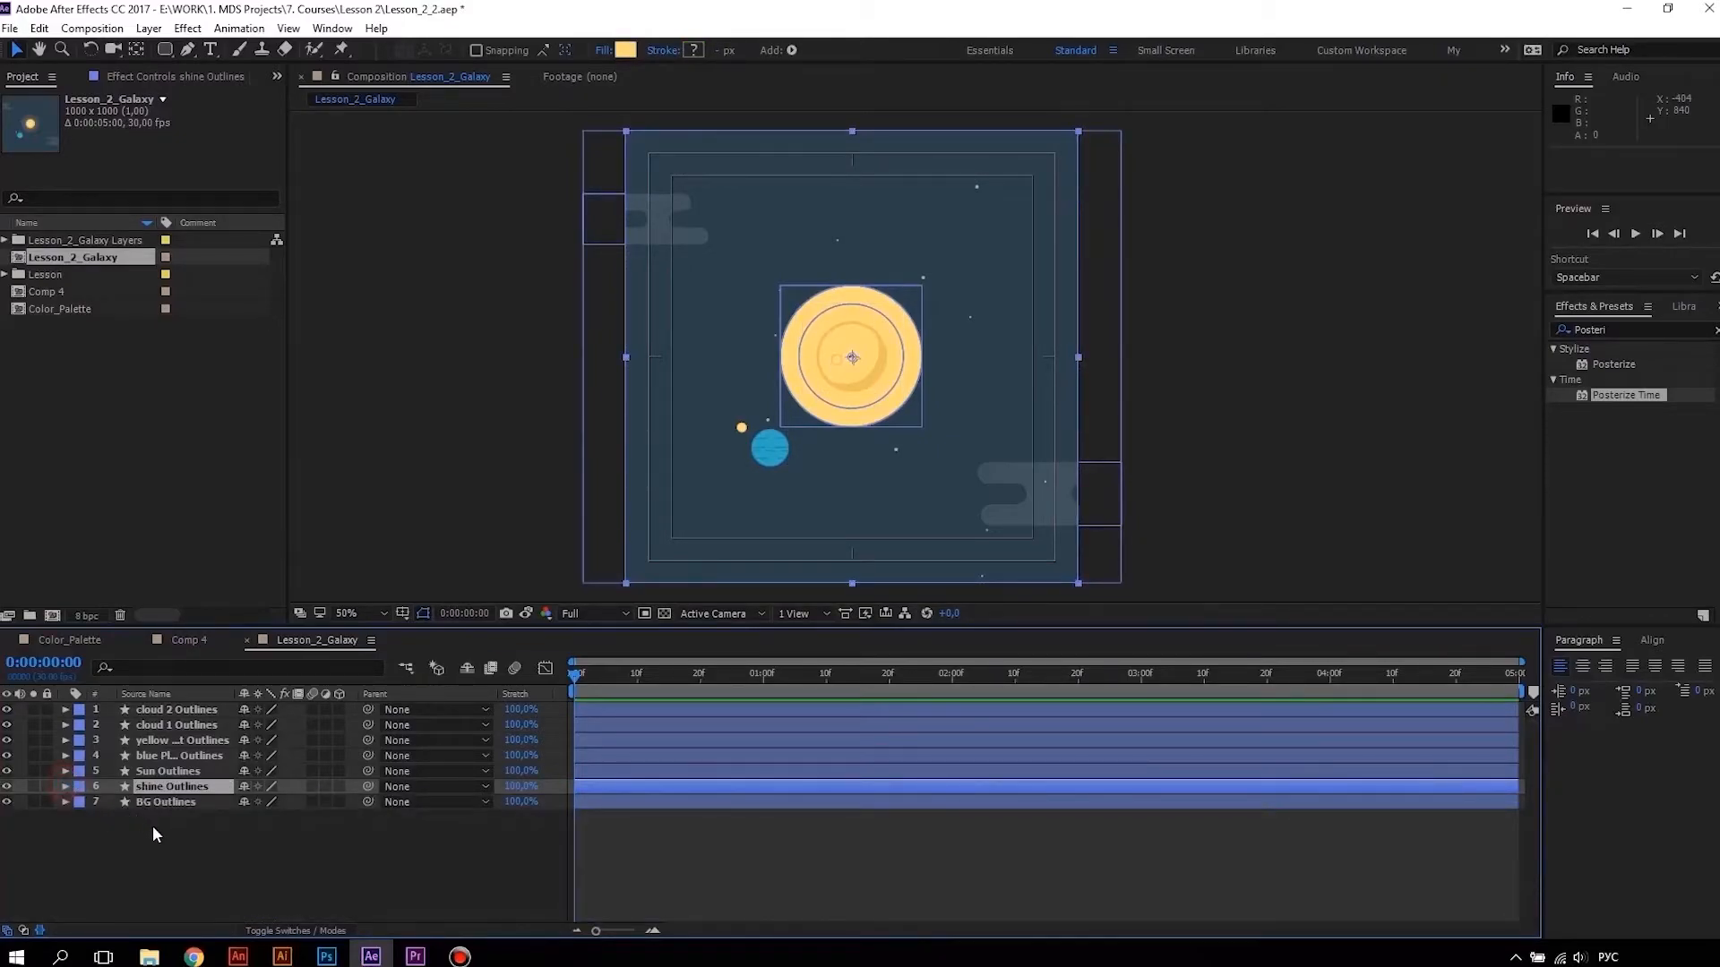
Remove the artboards from all seven outline layers with the zl_ExplodeShapeLayers script, and close the script window
{"action": "left_click_drag", "start_coordinate": [156, 841], "coordinate": [186, 699]}
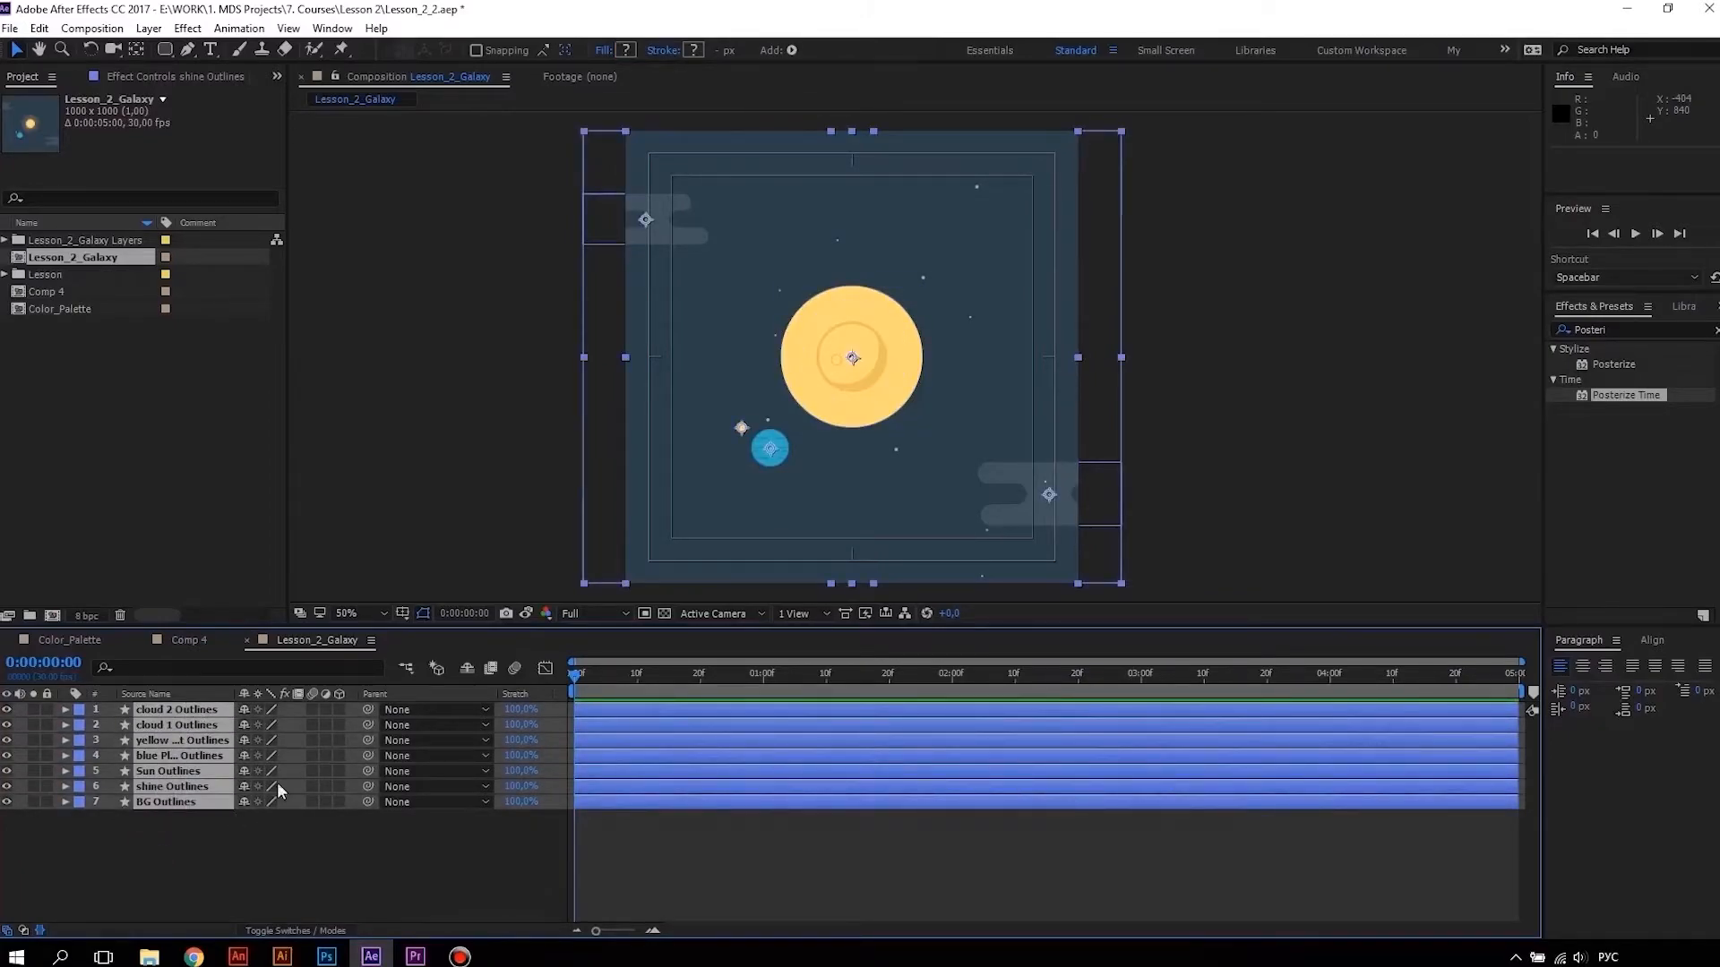
{"action": "left_click", "coordinate": [332, 28]}
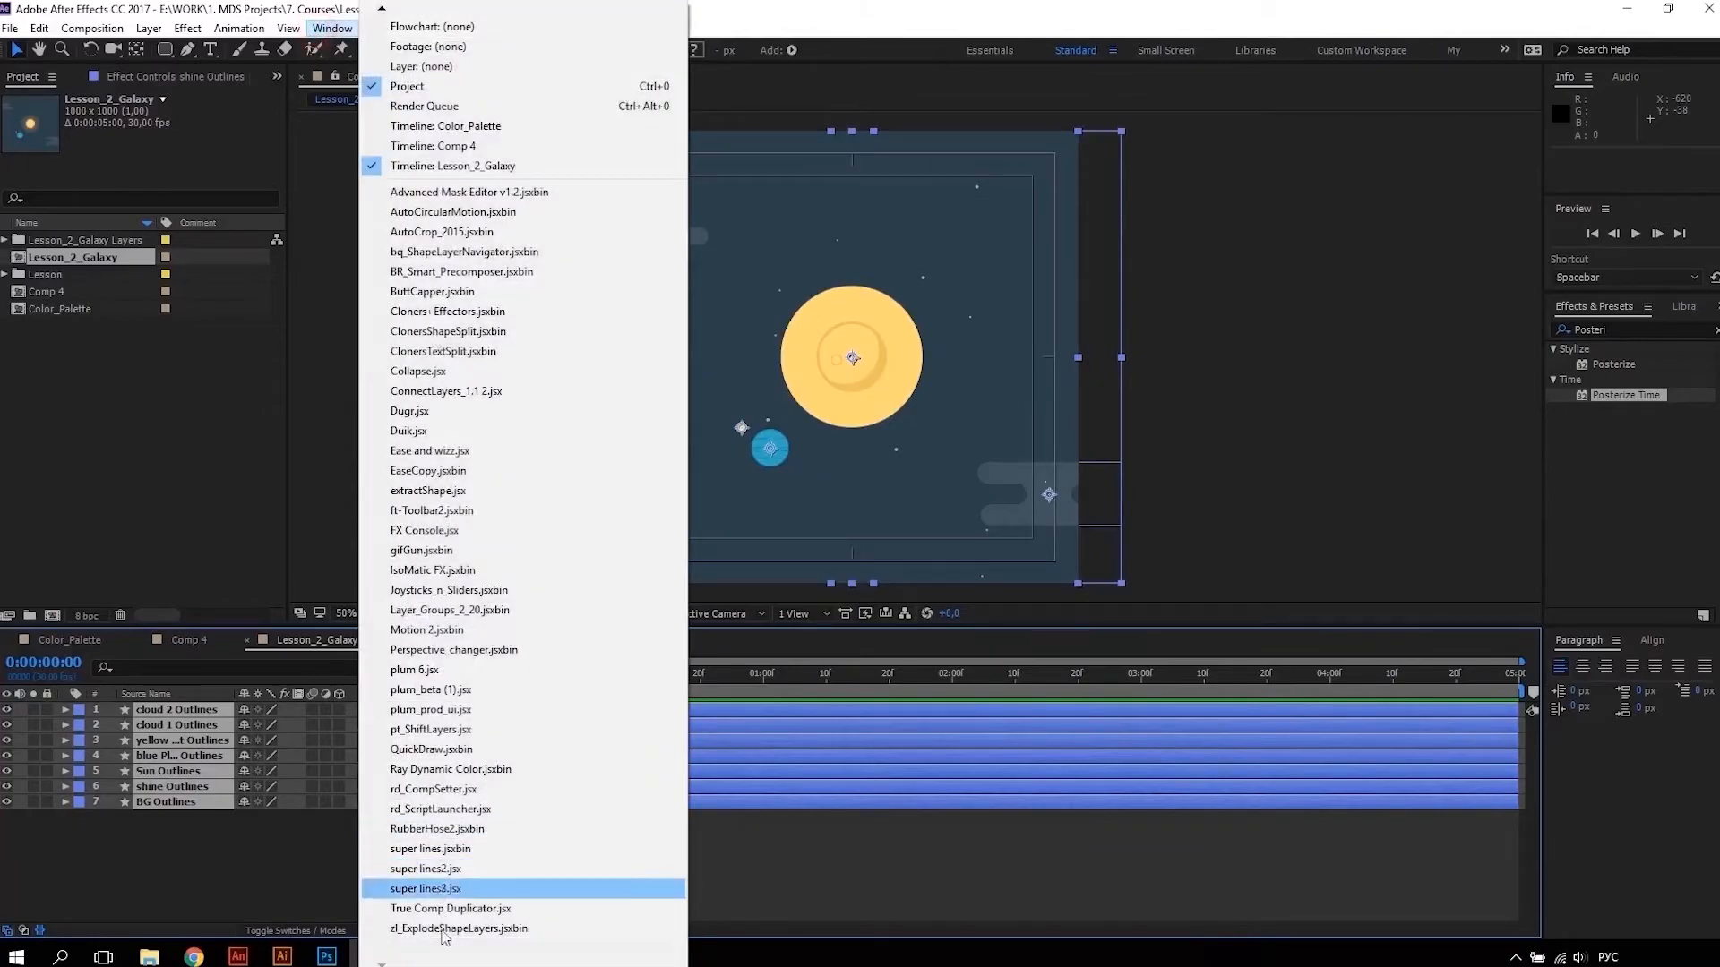
{"action": "left_click", "coordinate": [443, 929]}
{"action": "left_click_drag", "start_coordinate": [1266, 255], "coordinate": [1345, 219]}
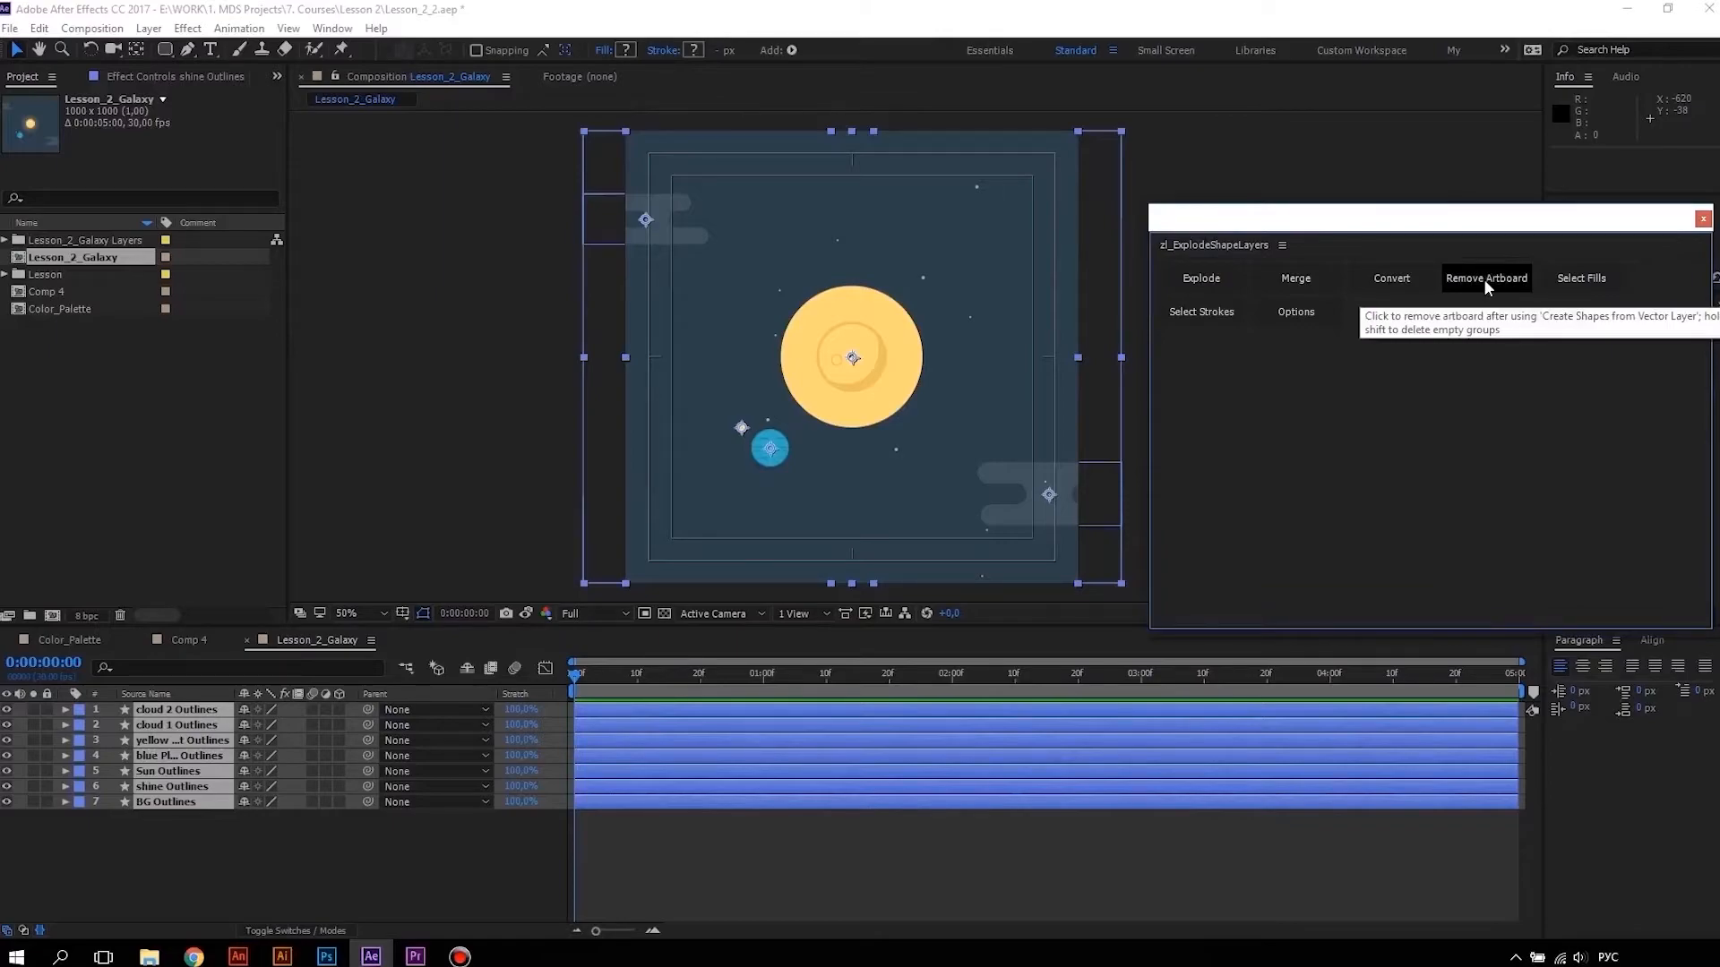
{"action": "left_click", "coordinate": [1483, 277]}
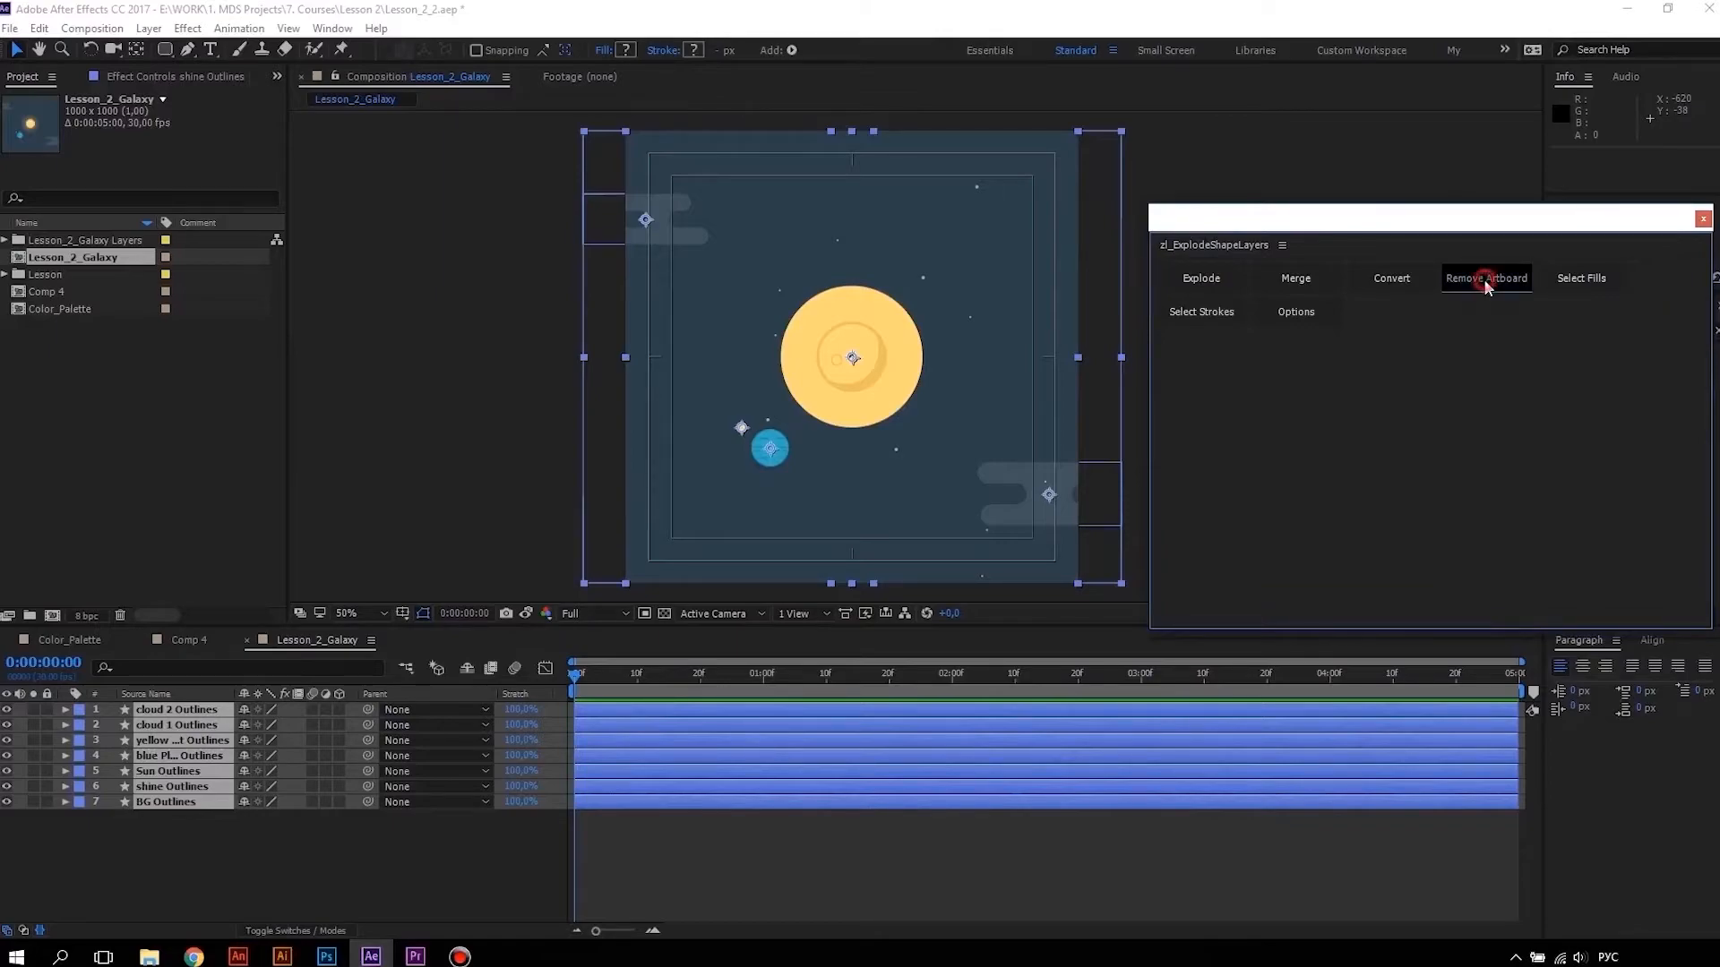
{"action": "left_click", "coordinate": [1704, 220]}
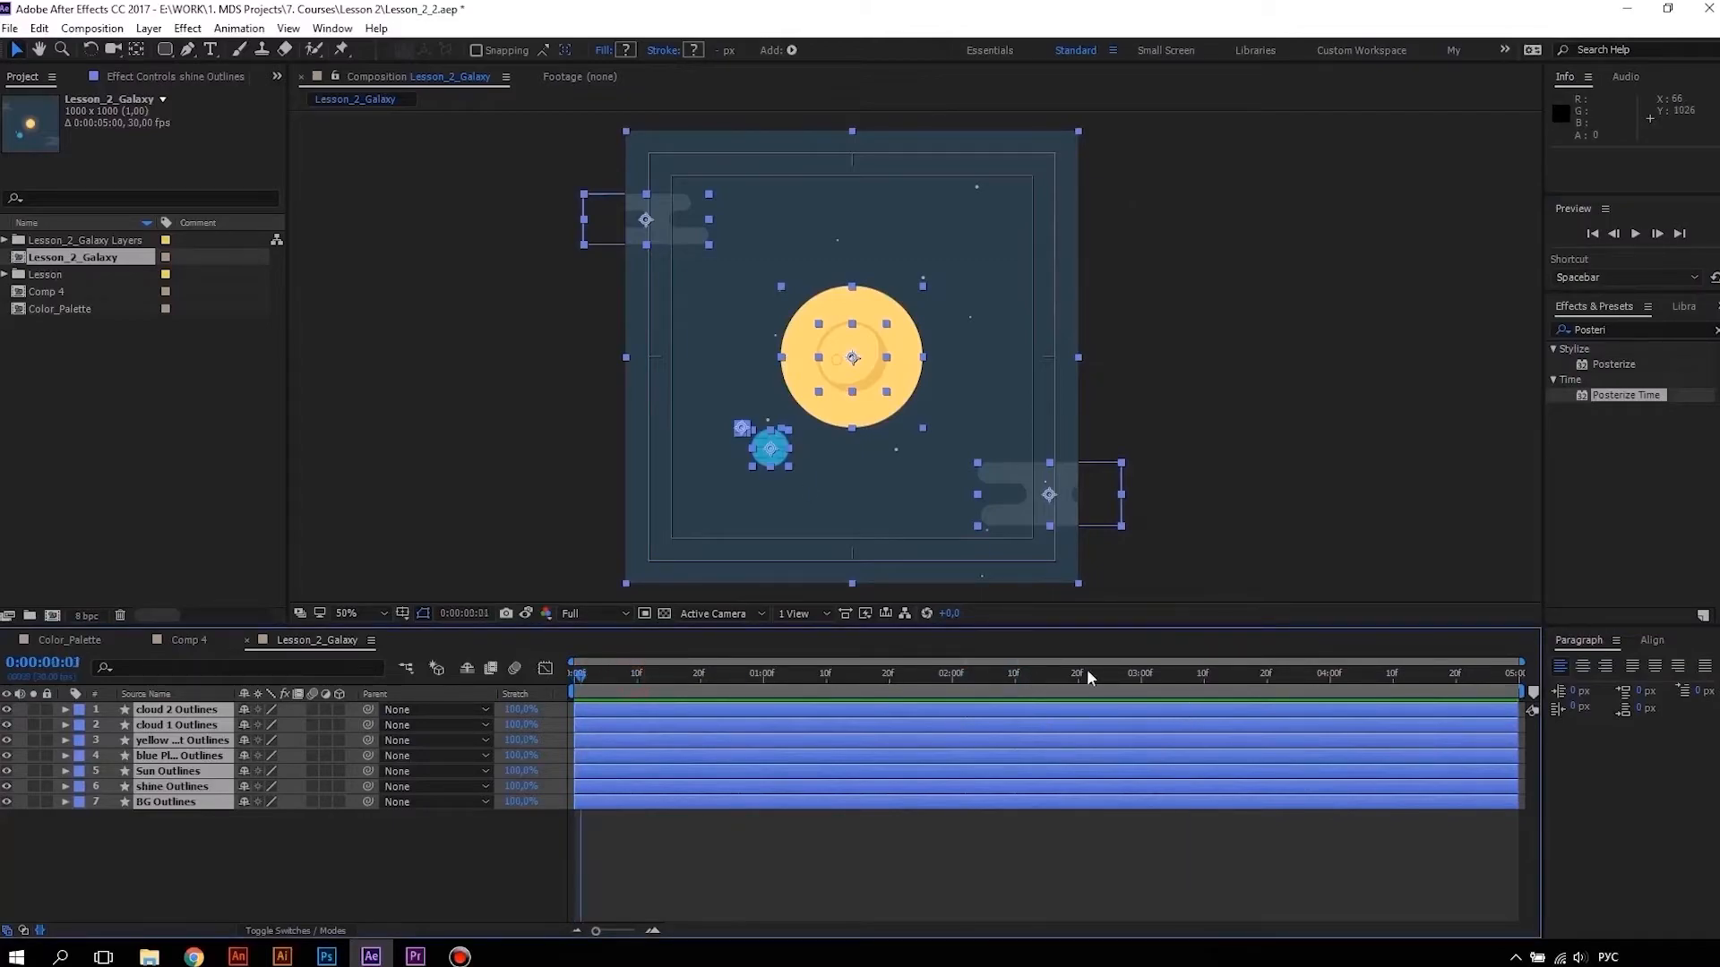
Deselect all layers and hide the shine Outlines layer
{"action": "left_click", "coordinate": [169, 828]}
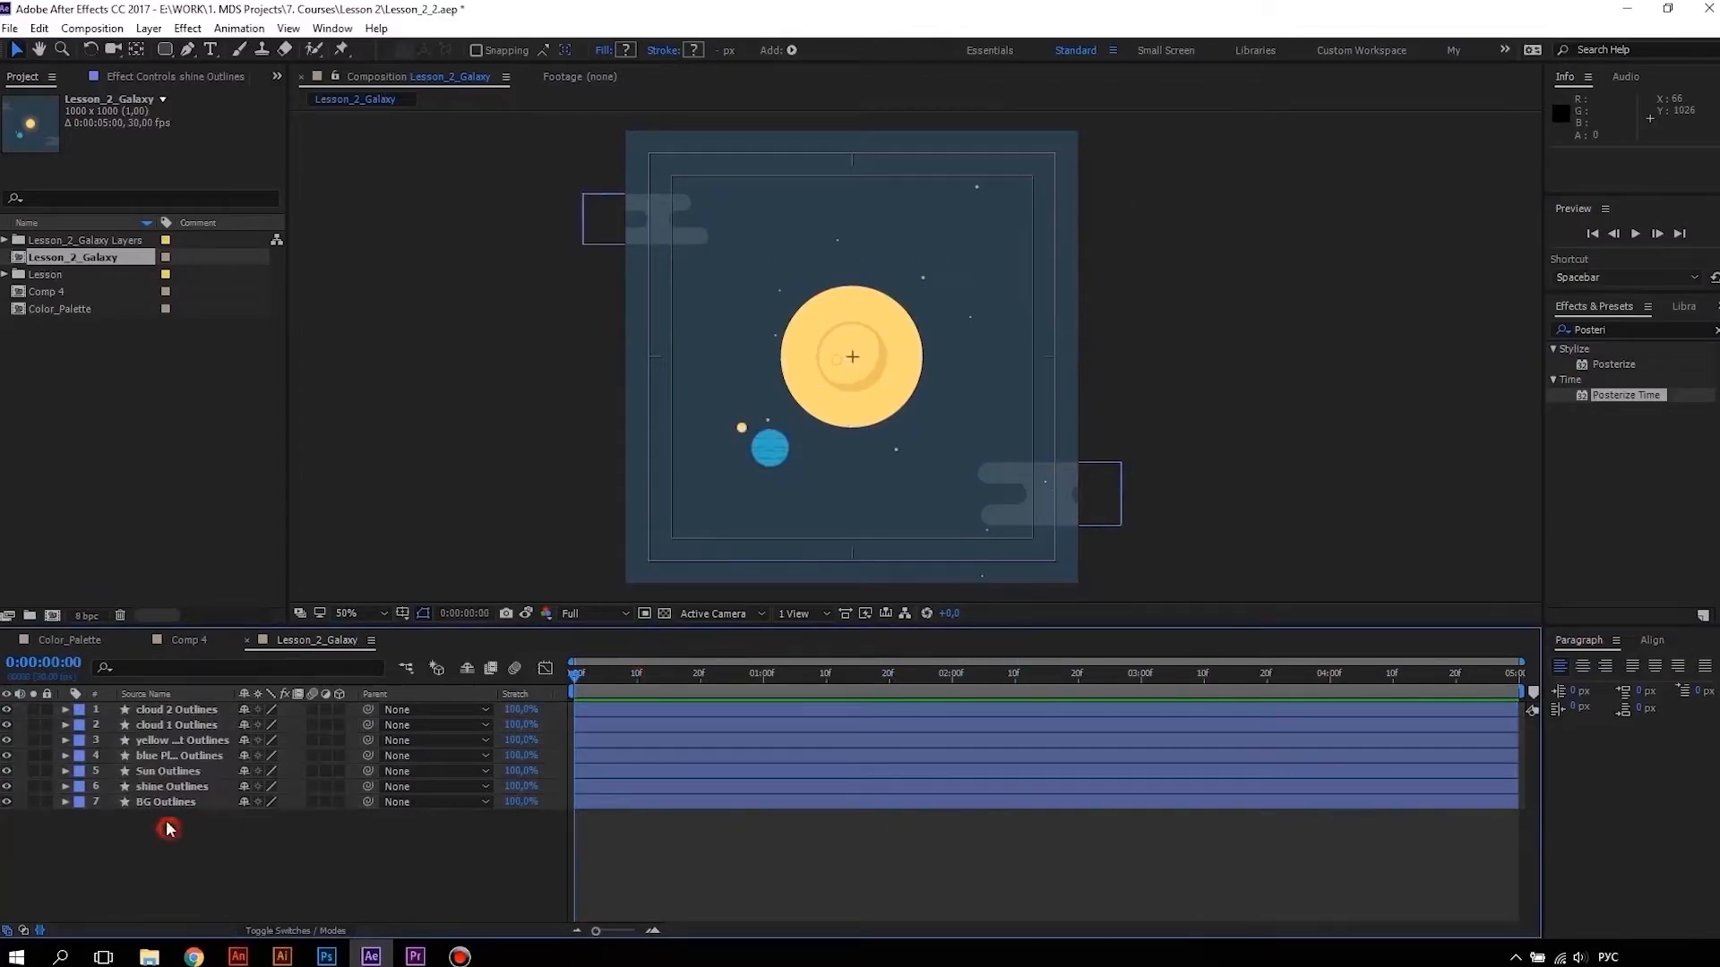
{"action": "left_click", "coordinate": [171, 788]}
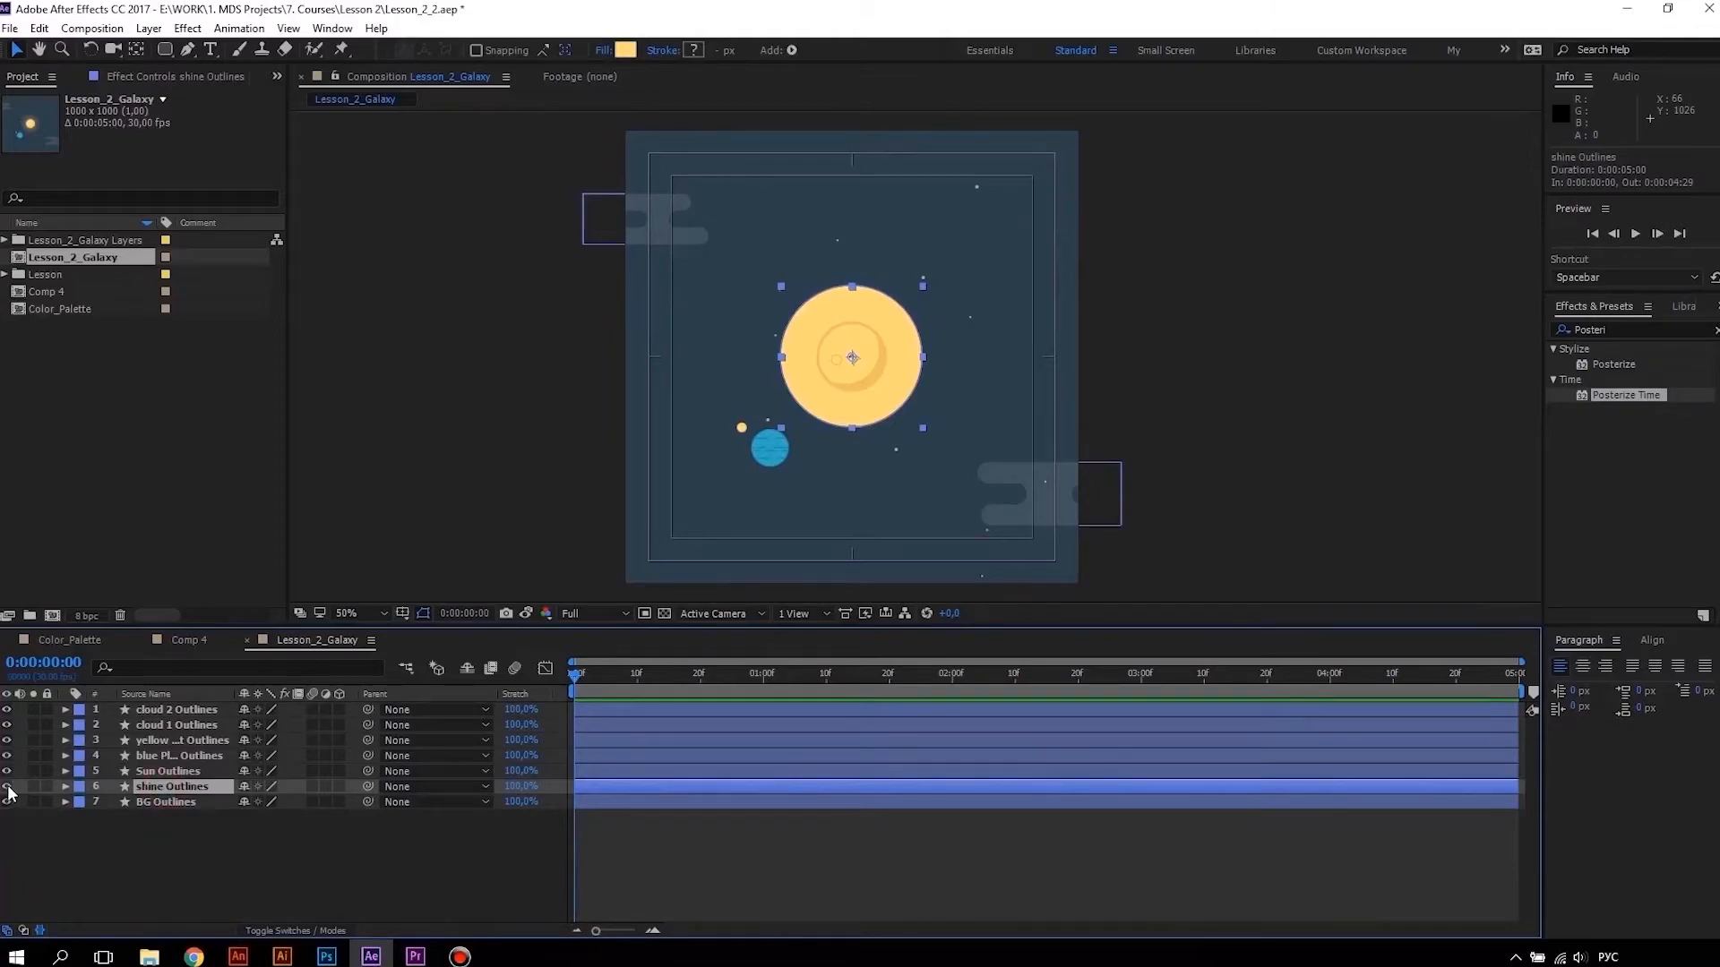
{"action": "left_click", "coordinate": [8, 787]}
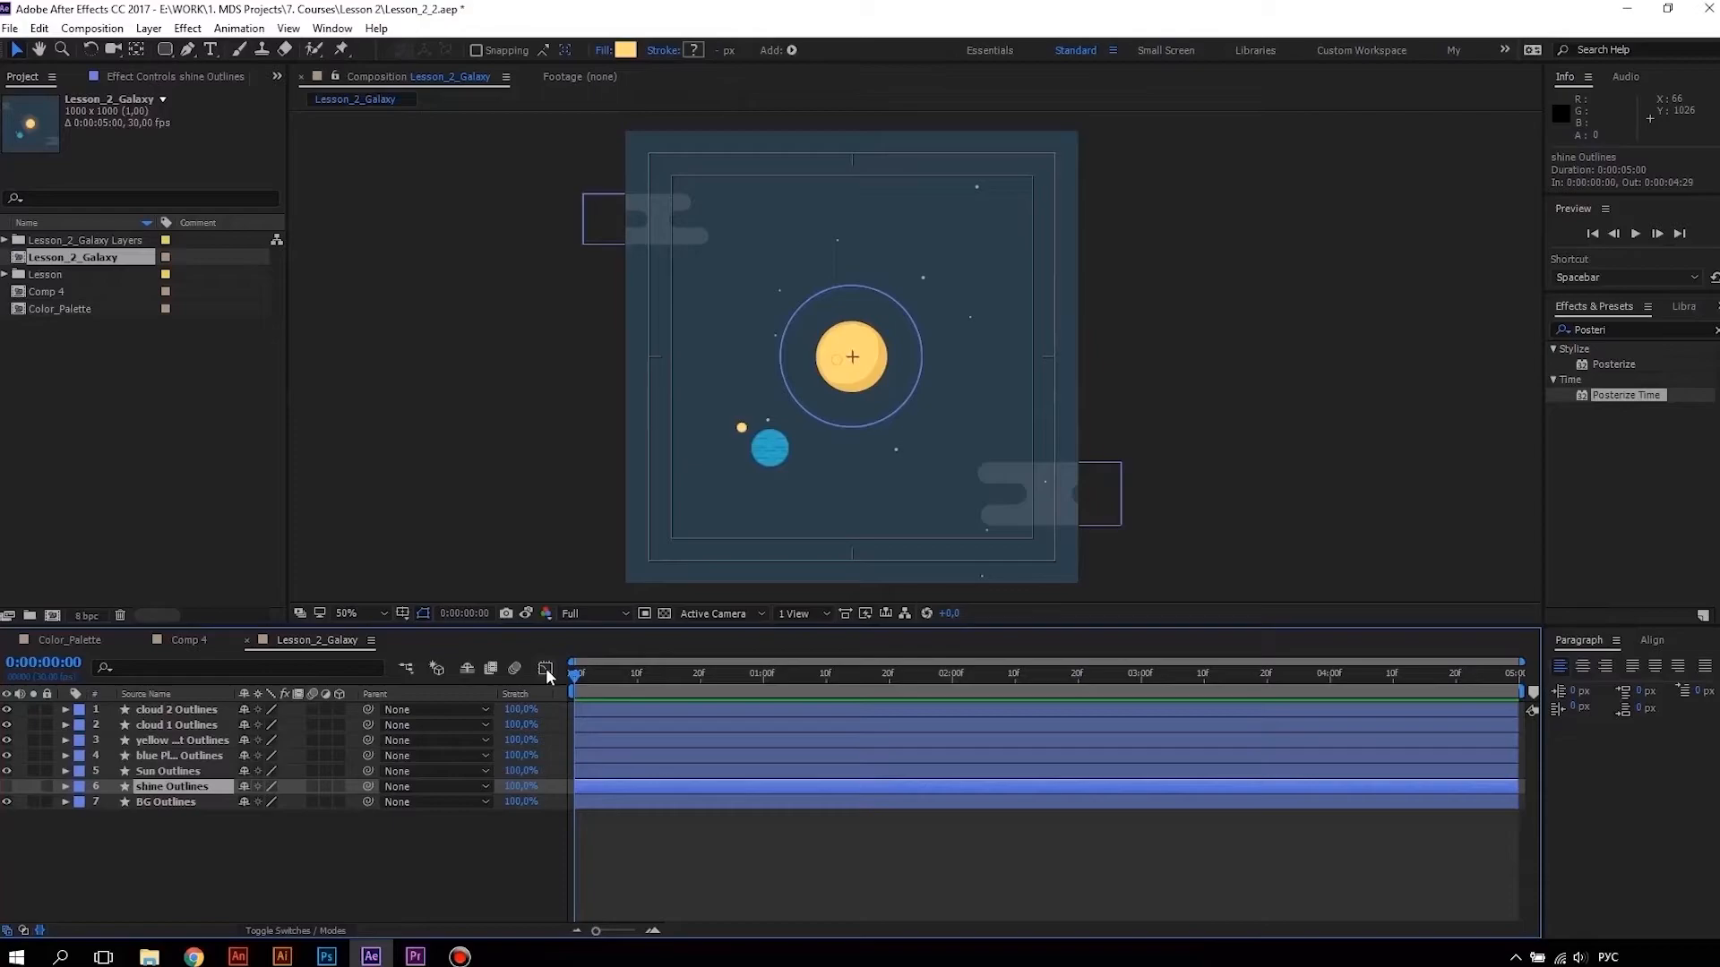
Check the duration in the composition settings and return the playhead to the first frame
{"action": "key", "text": "space"}
{"action": "key", "text": "ctrl+k"}
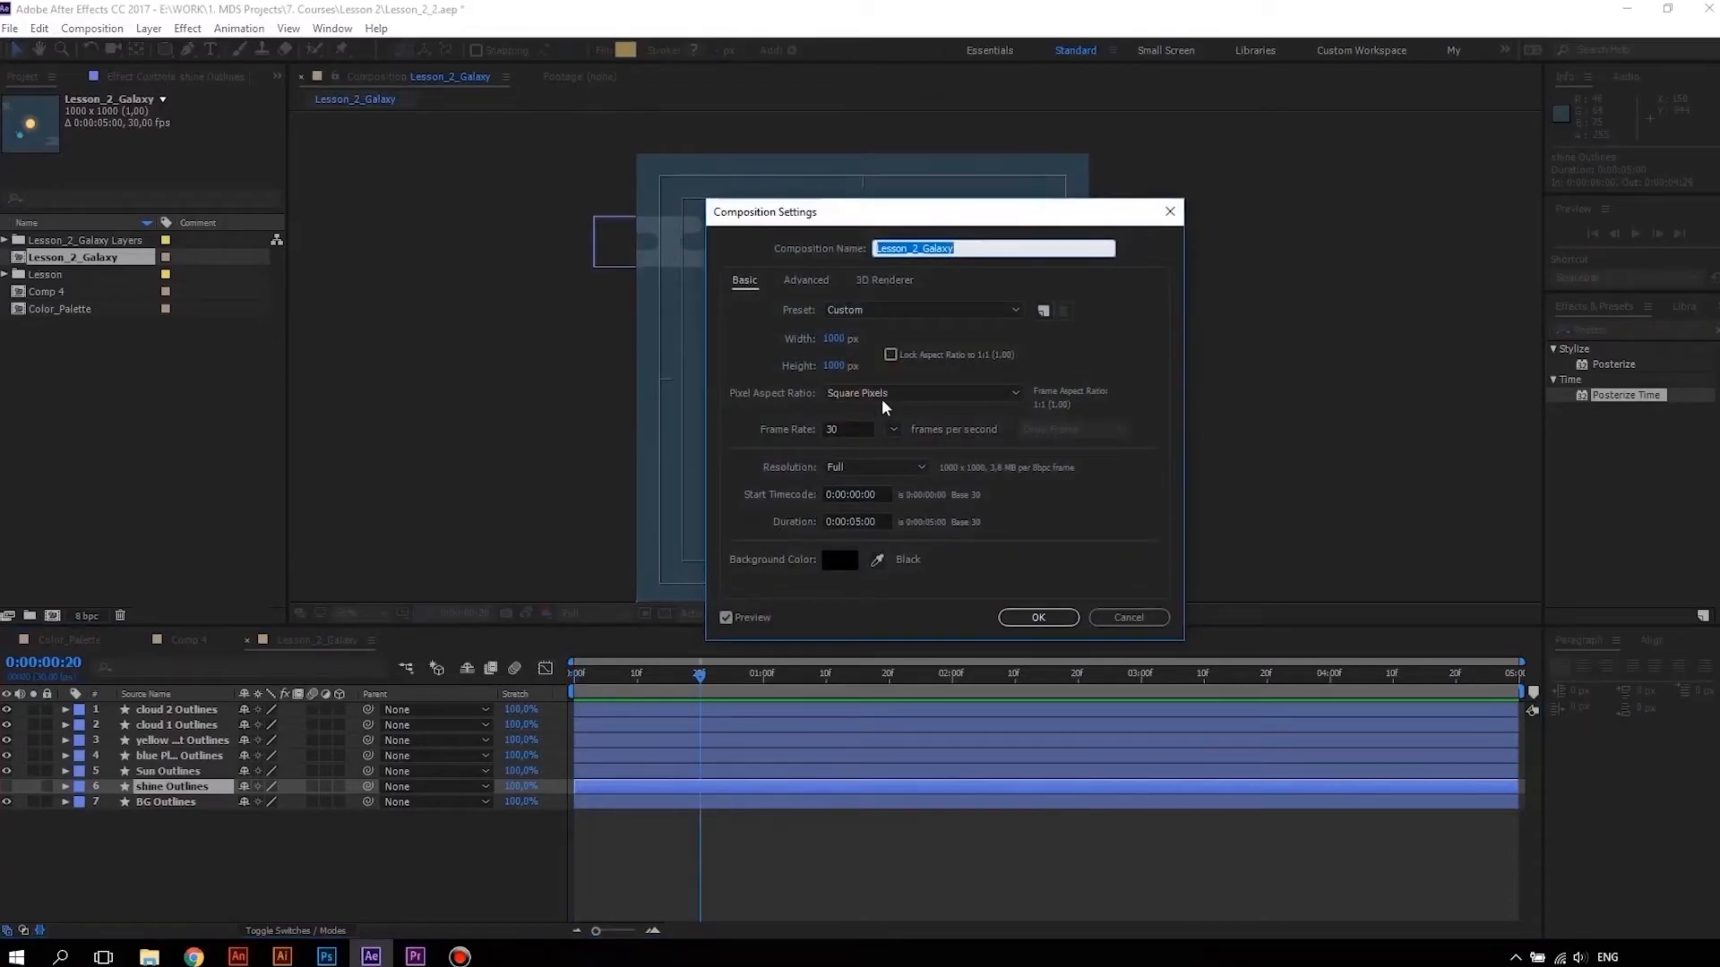
{"action": "left_click", "coordinate": [876, 520]}
{"action": "left_click_drag", "start_coordinate": [877, 521], "coordinate": [863, 525]}
{"action": "left_click", "coordinate": [1013, 618]}
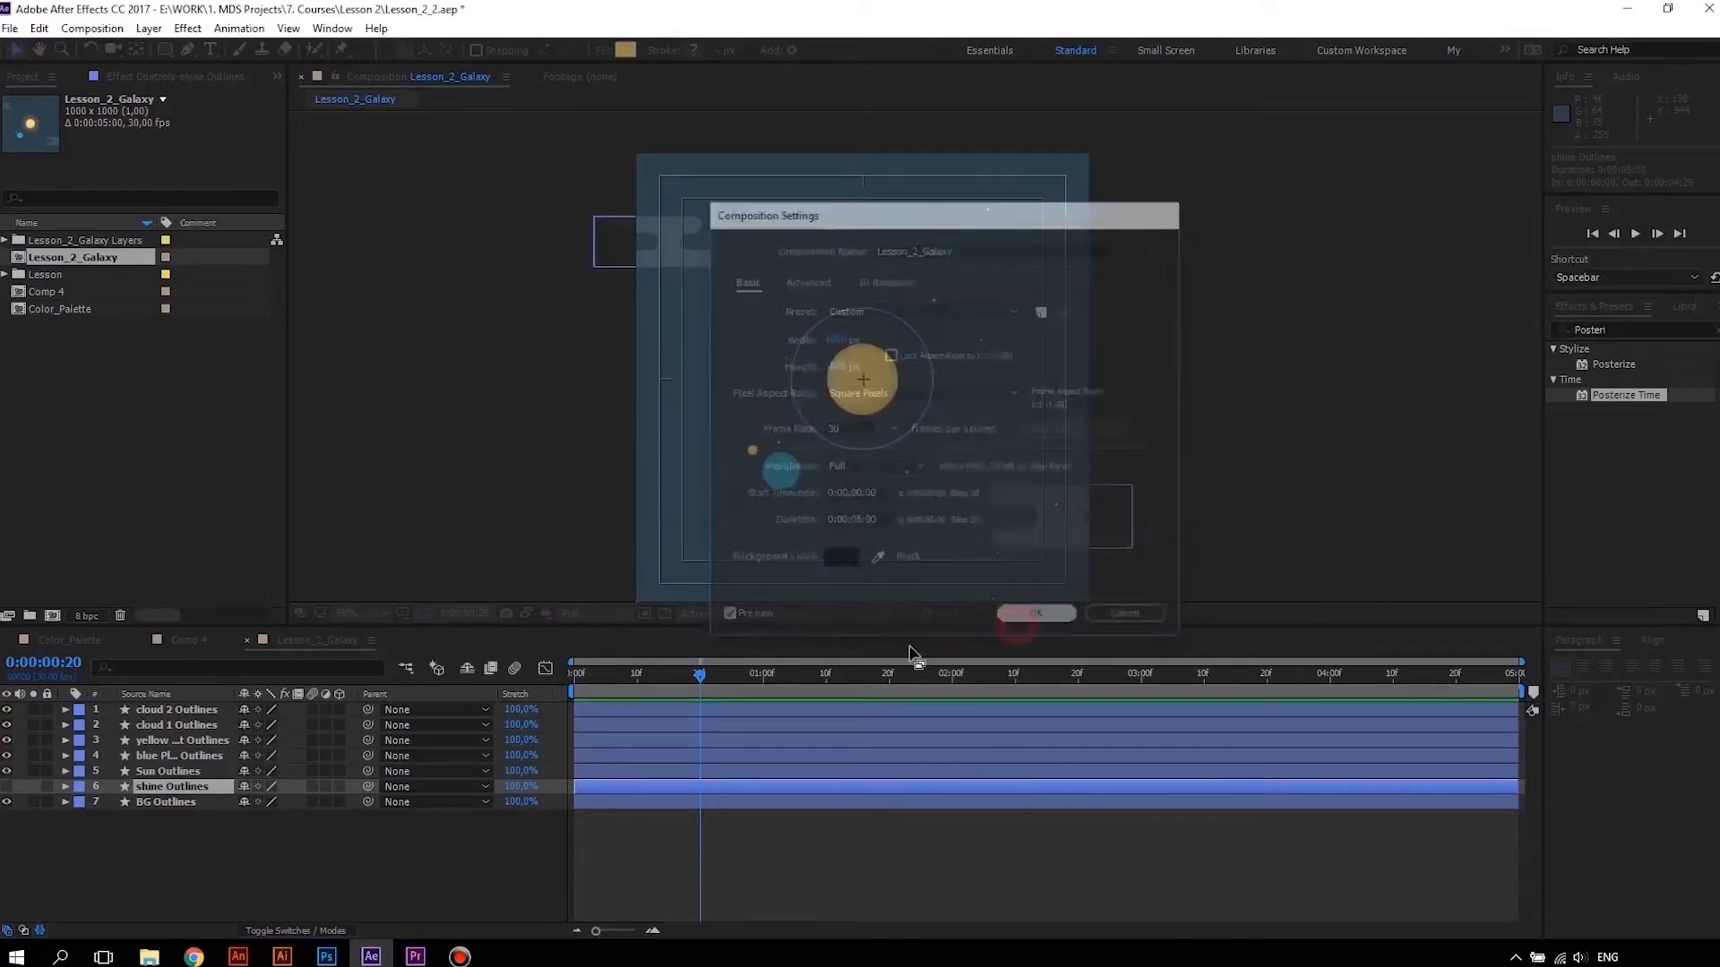
{"action": "left_click_drag", "start_coordinate": [616, 679], "coordinate": [561, 674]}
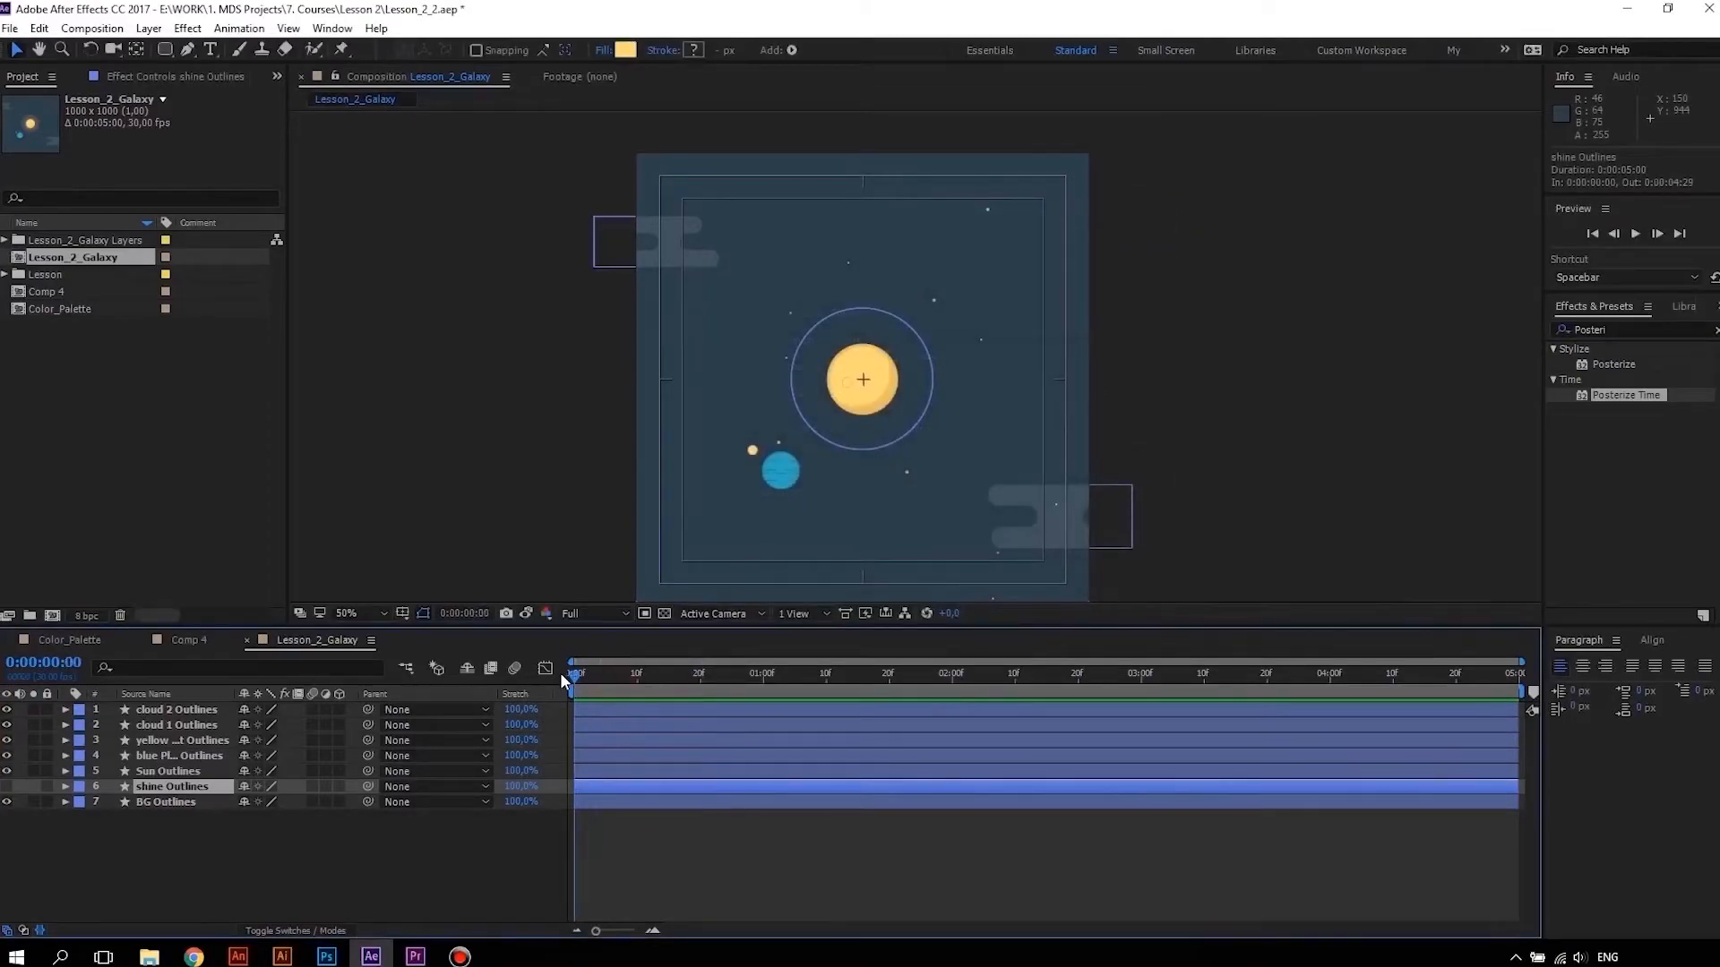
Move the anchor point of the blue Planet Outlines layer to the centre of the sun
{"action": "left_click", "coordinate": [169, 756]}
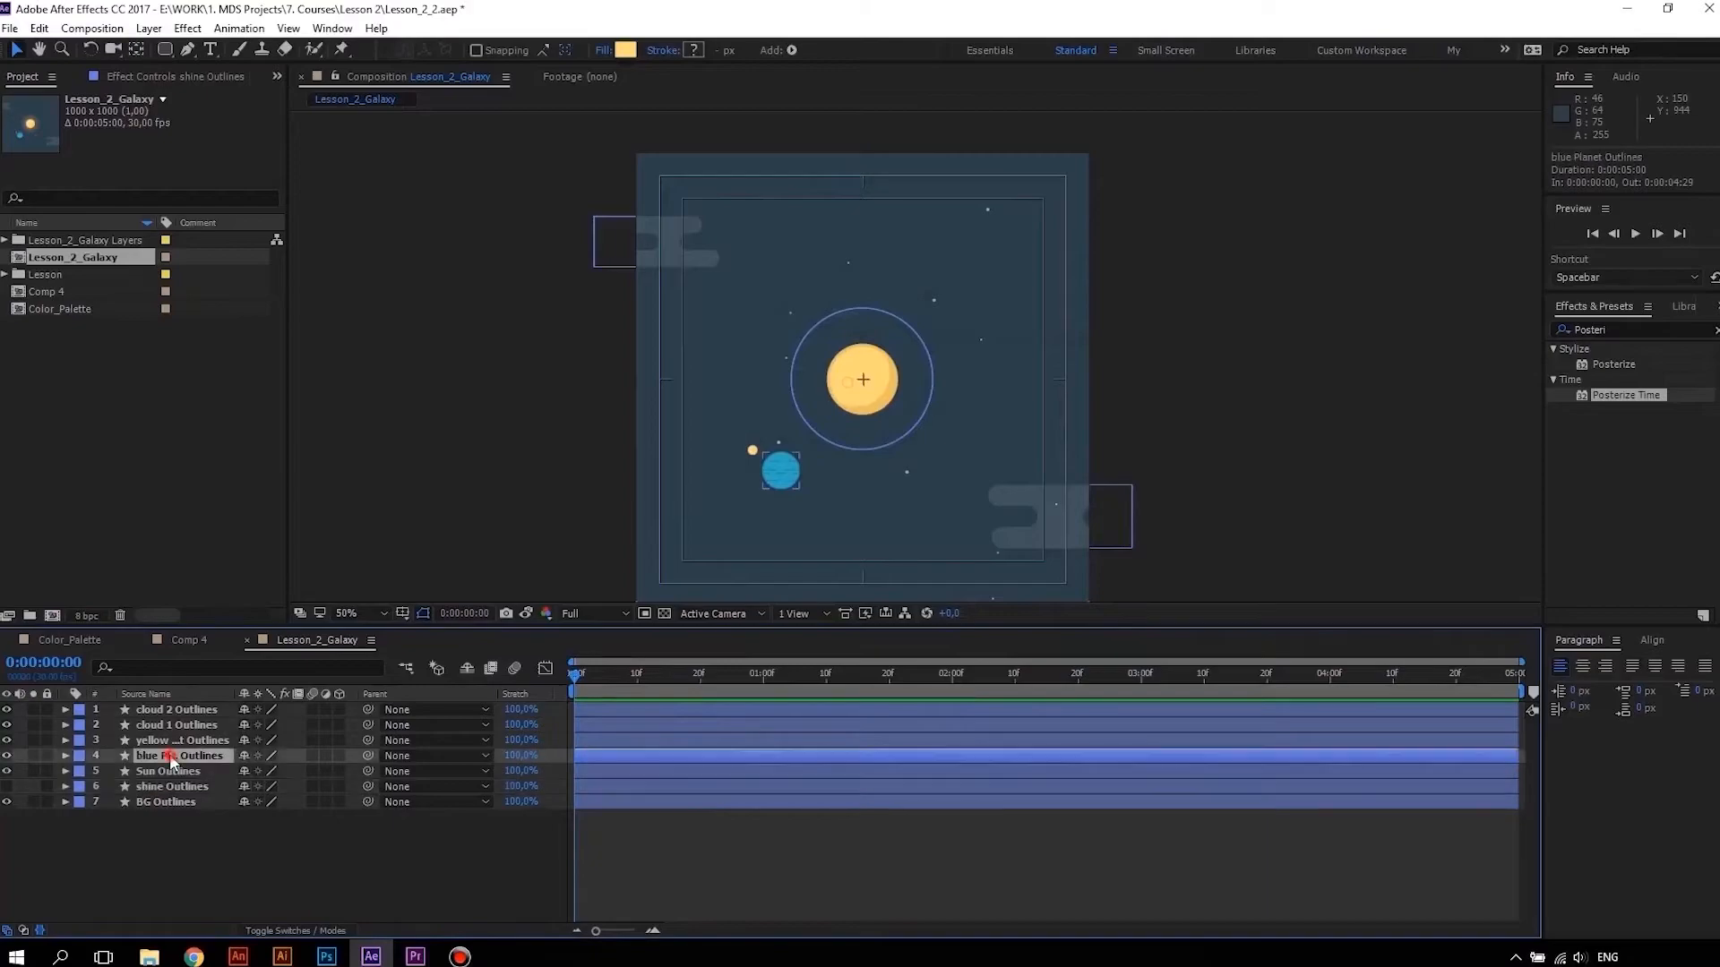
{"action": "key", "text": "y"}
{"action": "left_click_drag", "start_coordinate": [784, 475], "coordinate": [863, 383]}
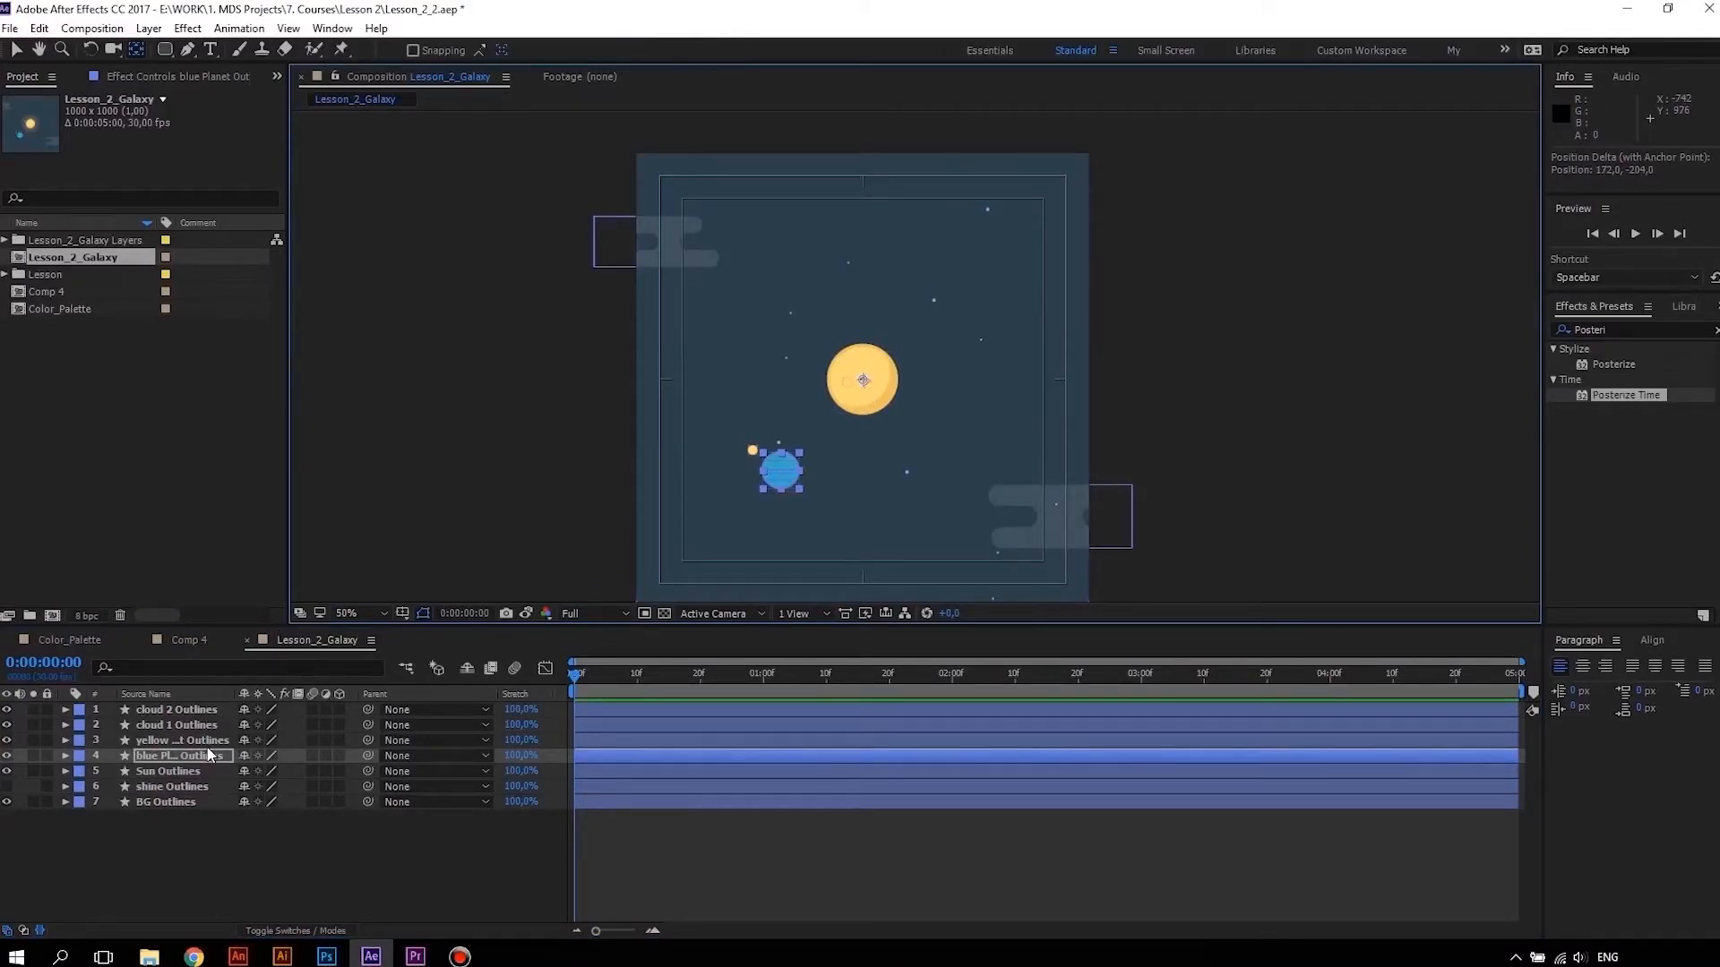
Keyframe the blue Planet Outlines rotation from 0° at the first frame to one full turn at 0:00:04:29
{"action": "key", "text": "r"}
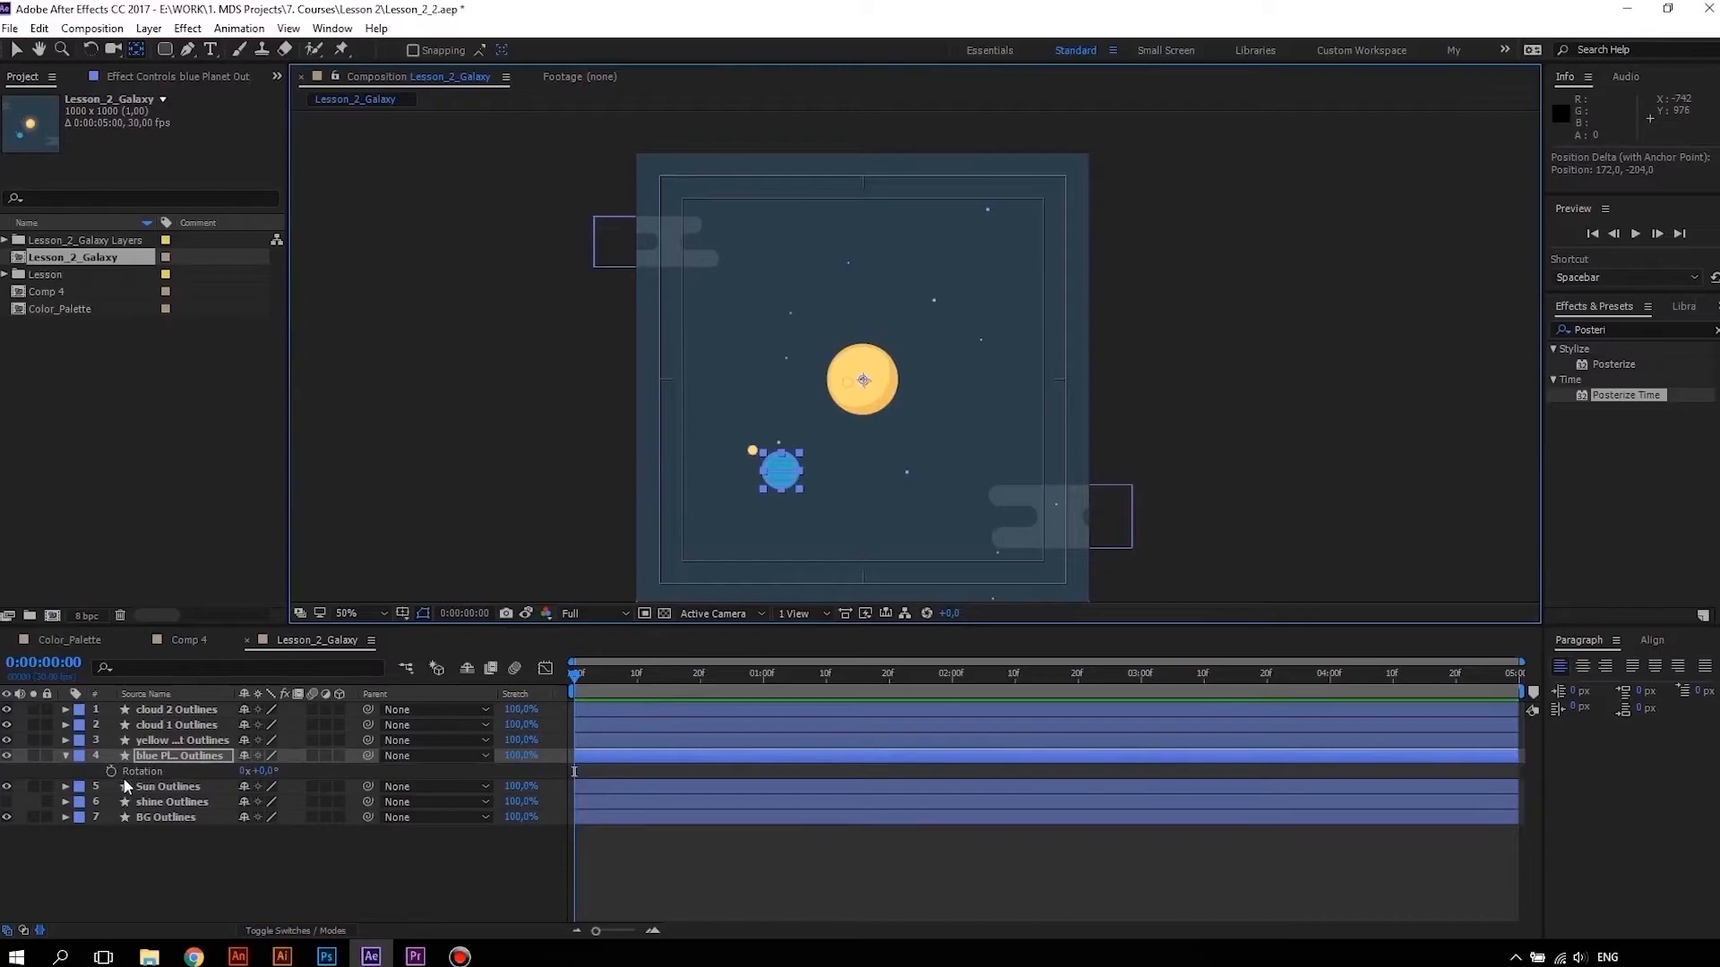
{"action": "left_click", "coordinate": [110, 770]}
{"action": "left_click", "coordinate": [883, 668]}
{"action": "left_click_drag", "start_coordinate": [1291, 662], "coordinate": [1524, 637]}
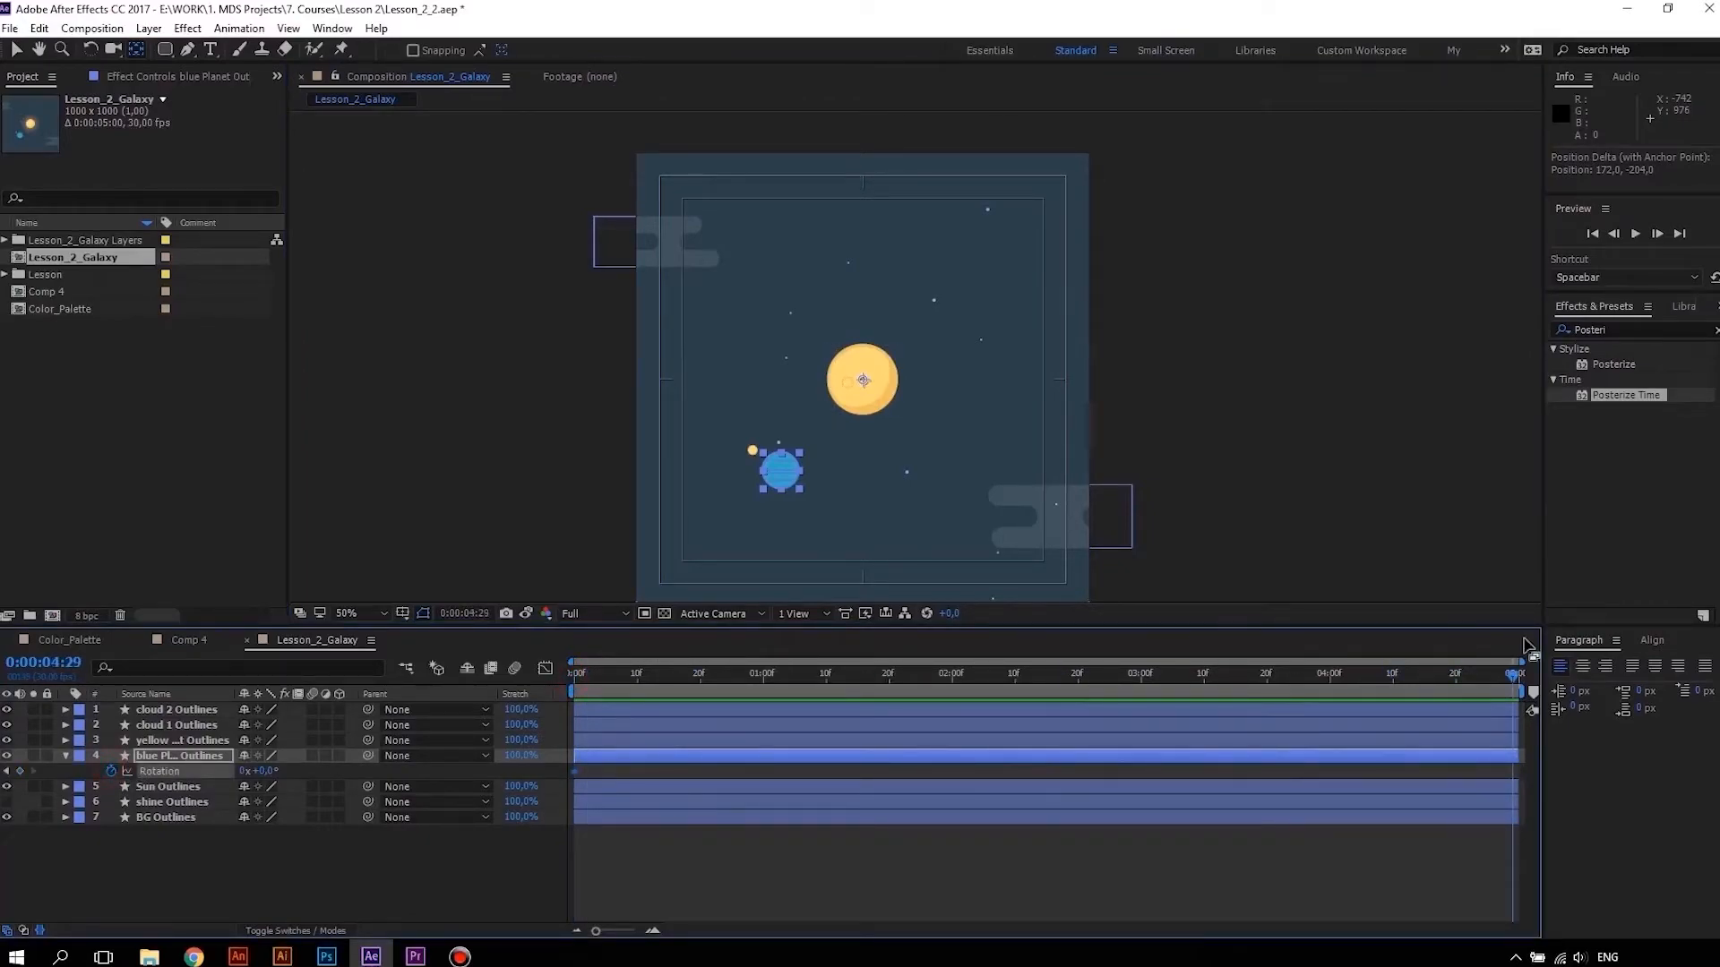
{"action": "left_click", "coordinate": [245, 771]}
{"action": "type", "text": "1"}
{"action": "key", "text": "Return"}
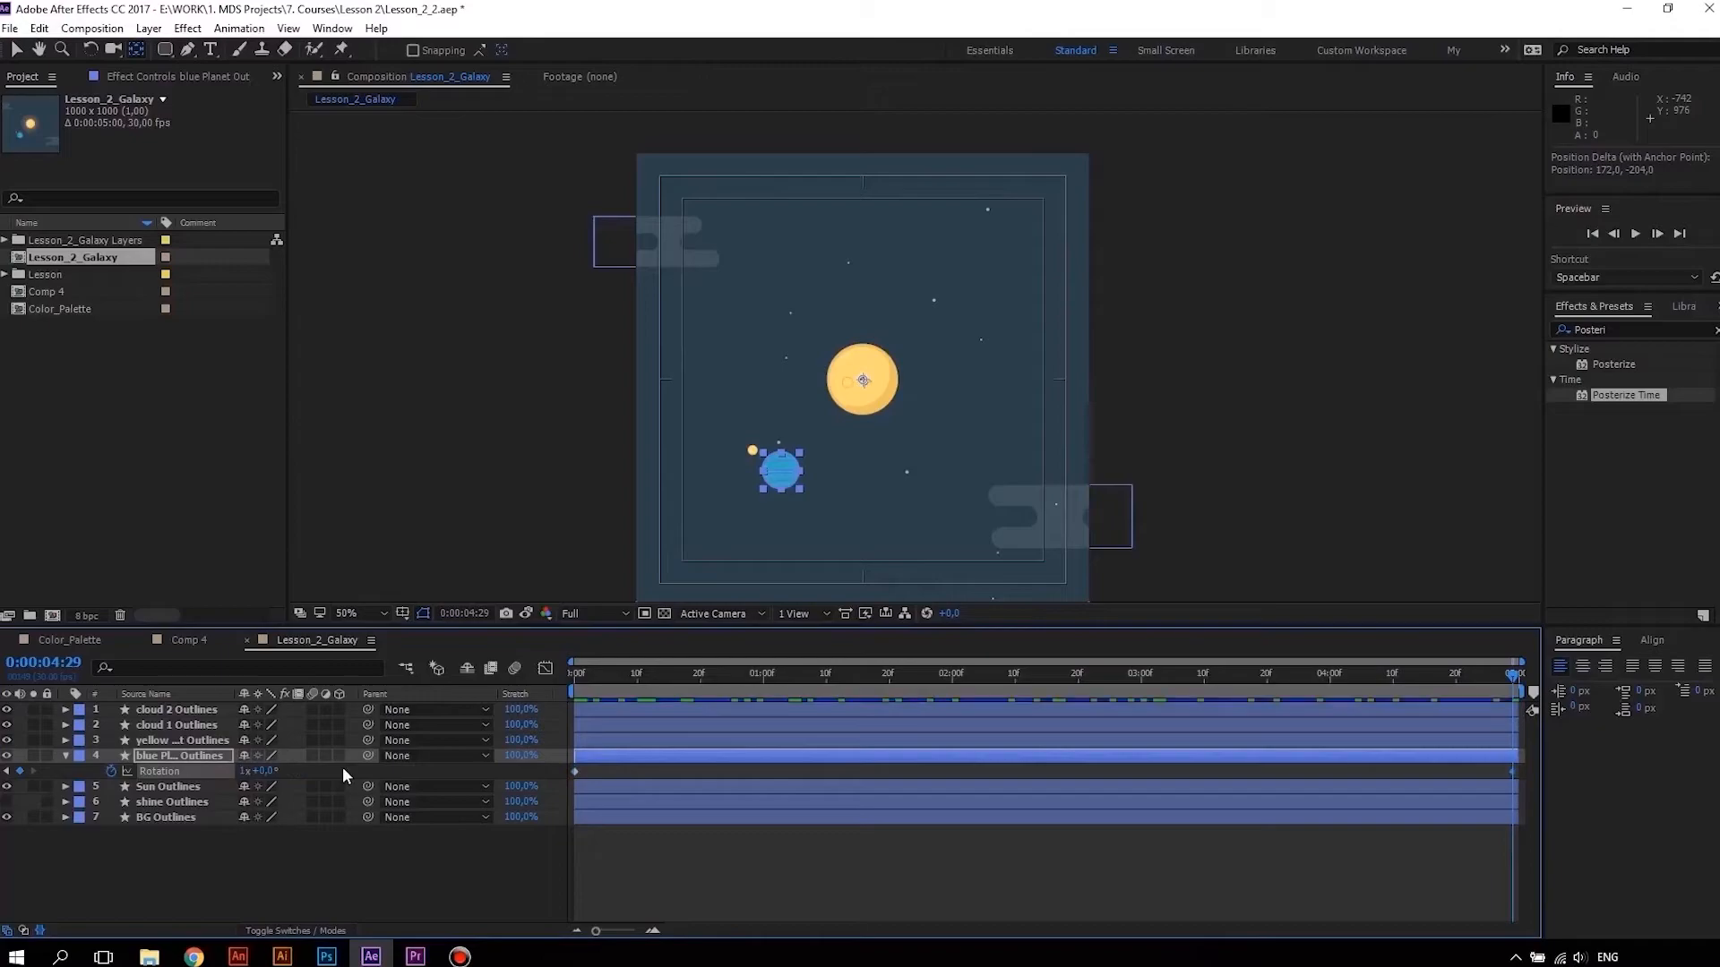
Scrub and play back the blue planet's rotation around the sun
{"action": "left_click_drag", "start_coordinate": [645, 672], "coordinate": [1380, 598]}
{"action": "key", "text": "space"}
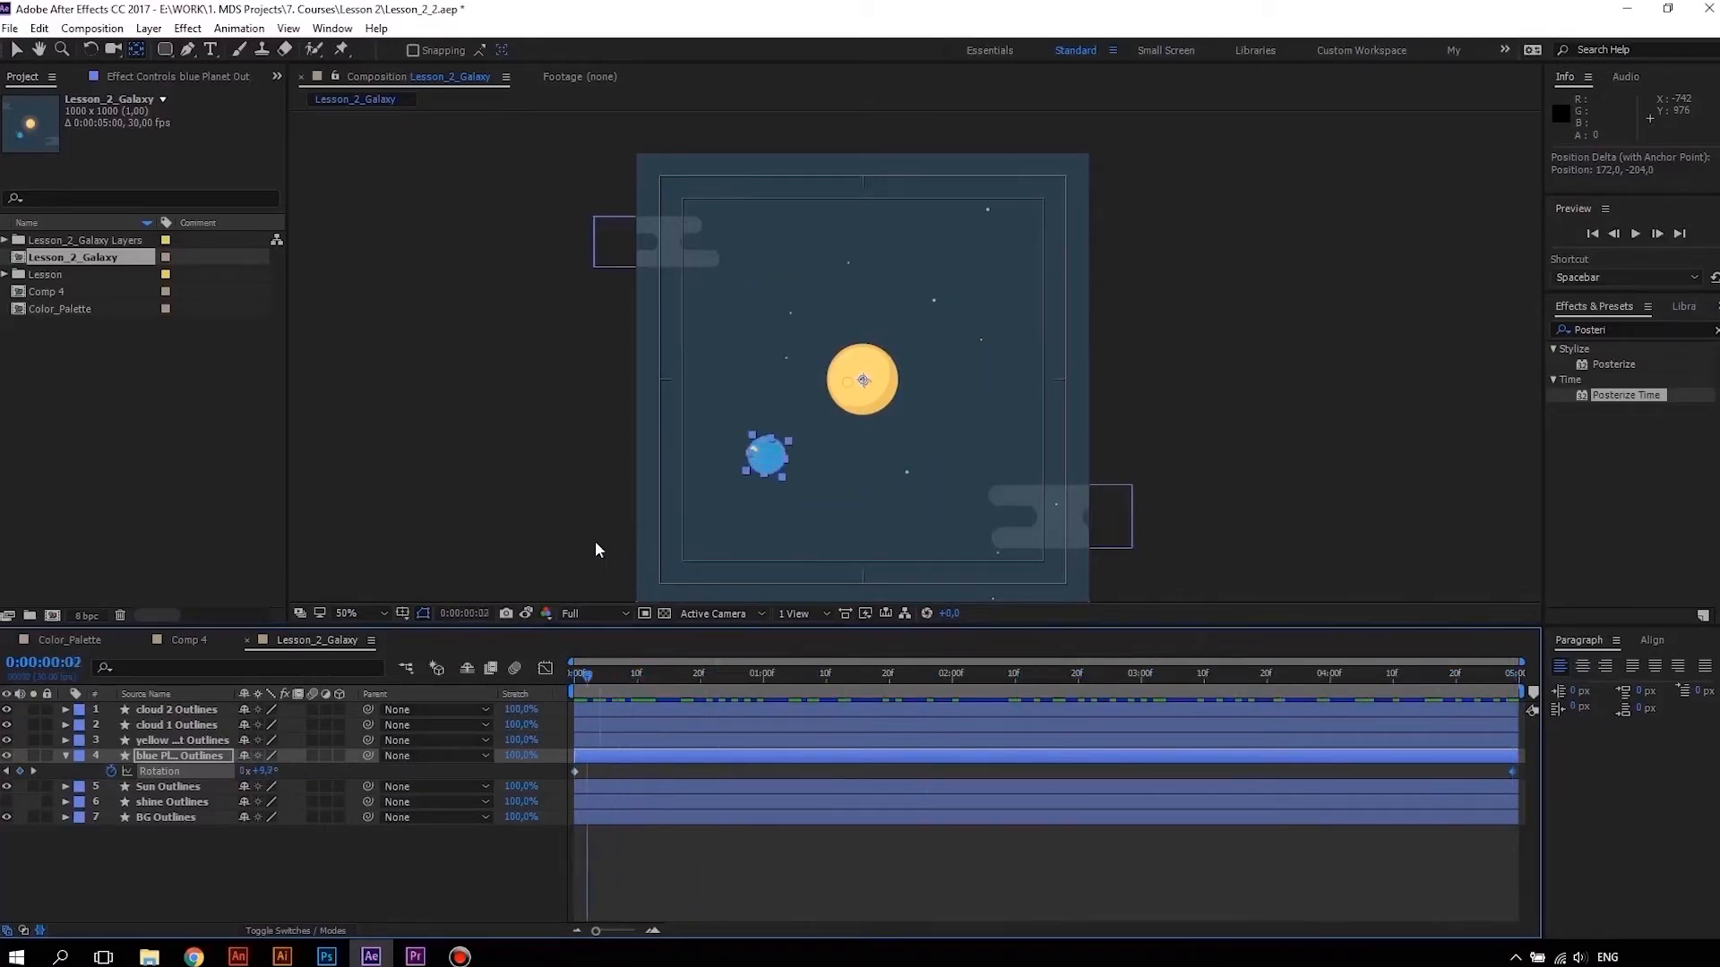
{"action": "left_click_drag", "start_coordinate": [1583, 636], "coordinate": [451, 556]}
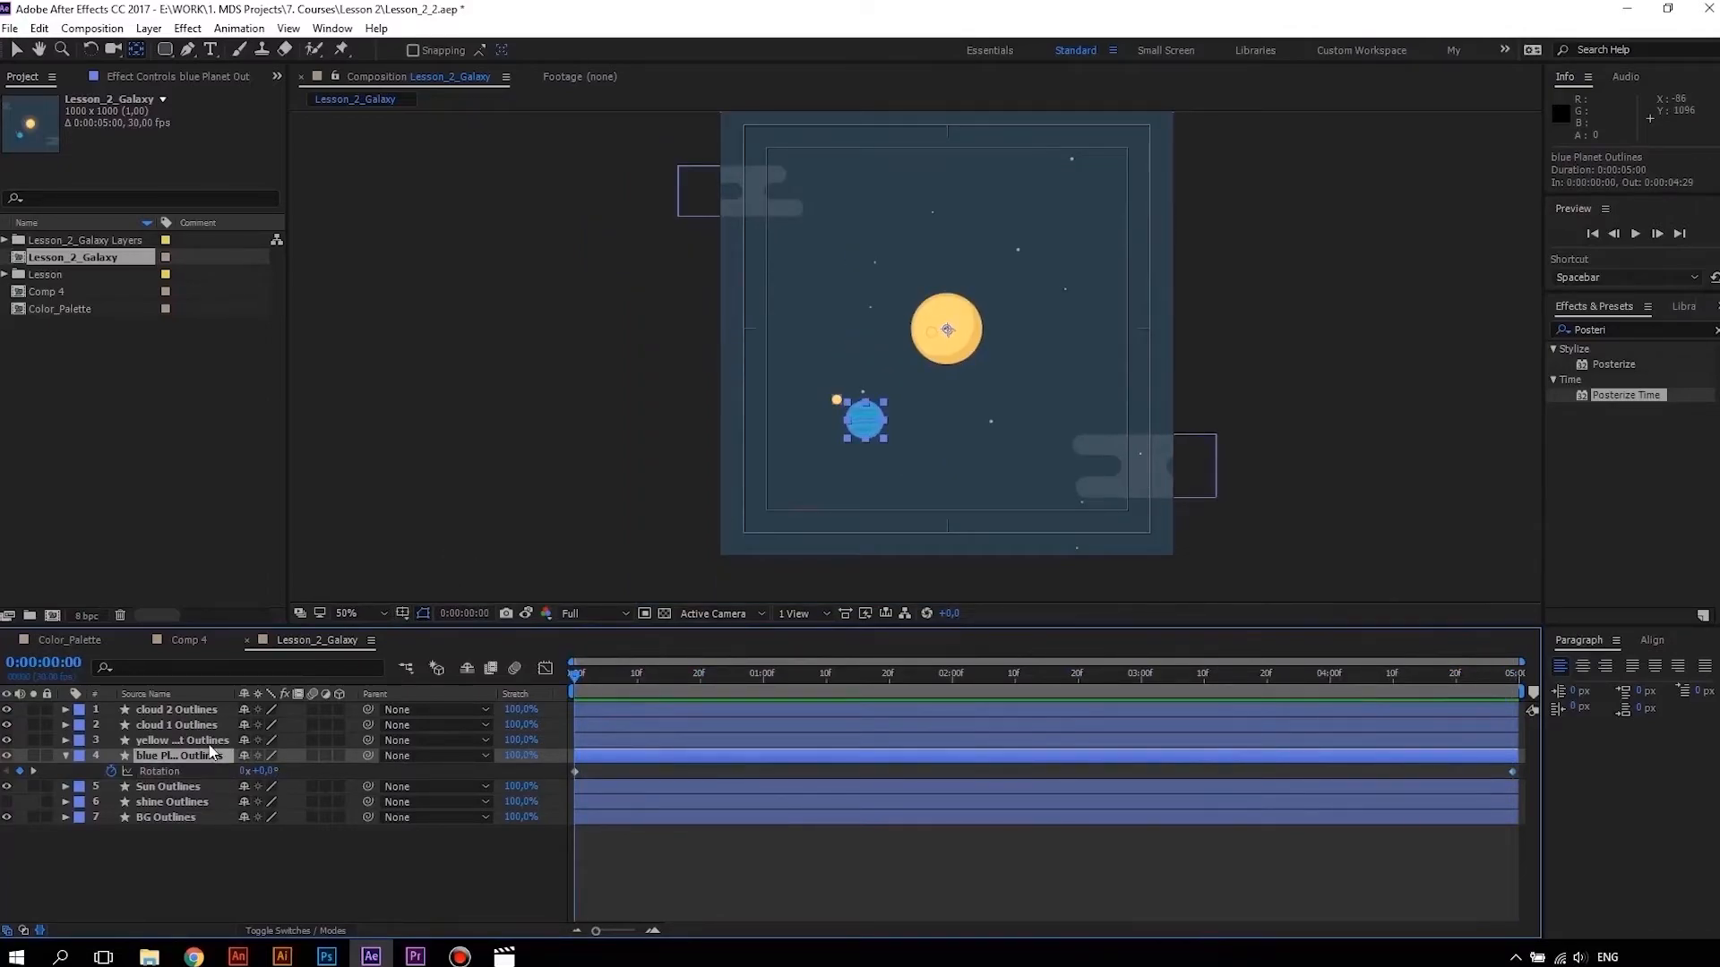
Compare the yellow and blue planet layers and check that the Parent column is enabled for the timeline
{"action": "left_click", "coordinate": [197, 737]}
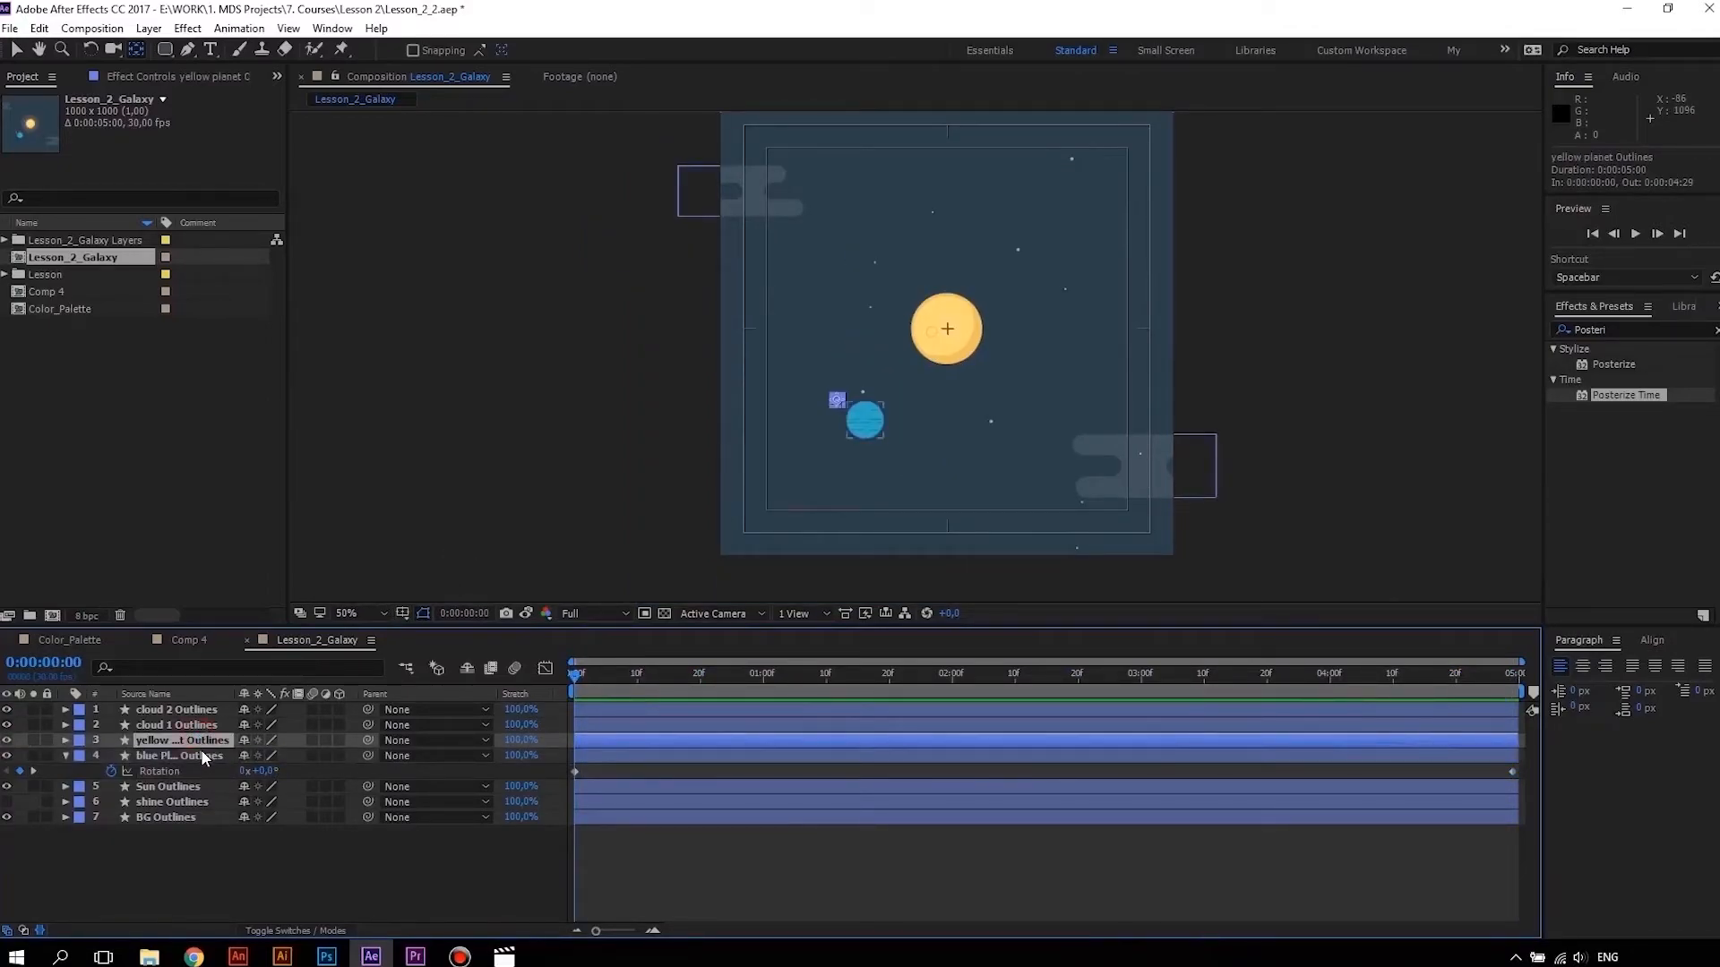
{"action": "left_click", "coordinate": [205, 757]}
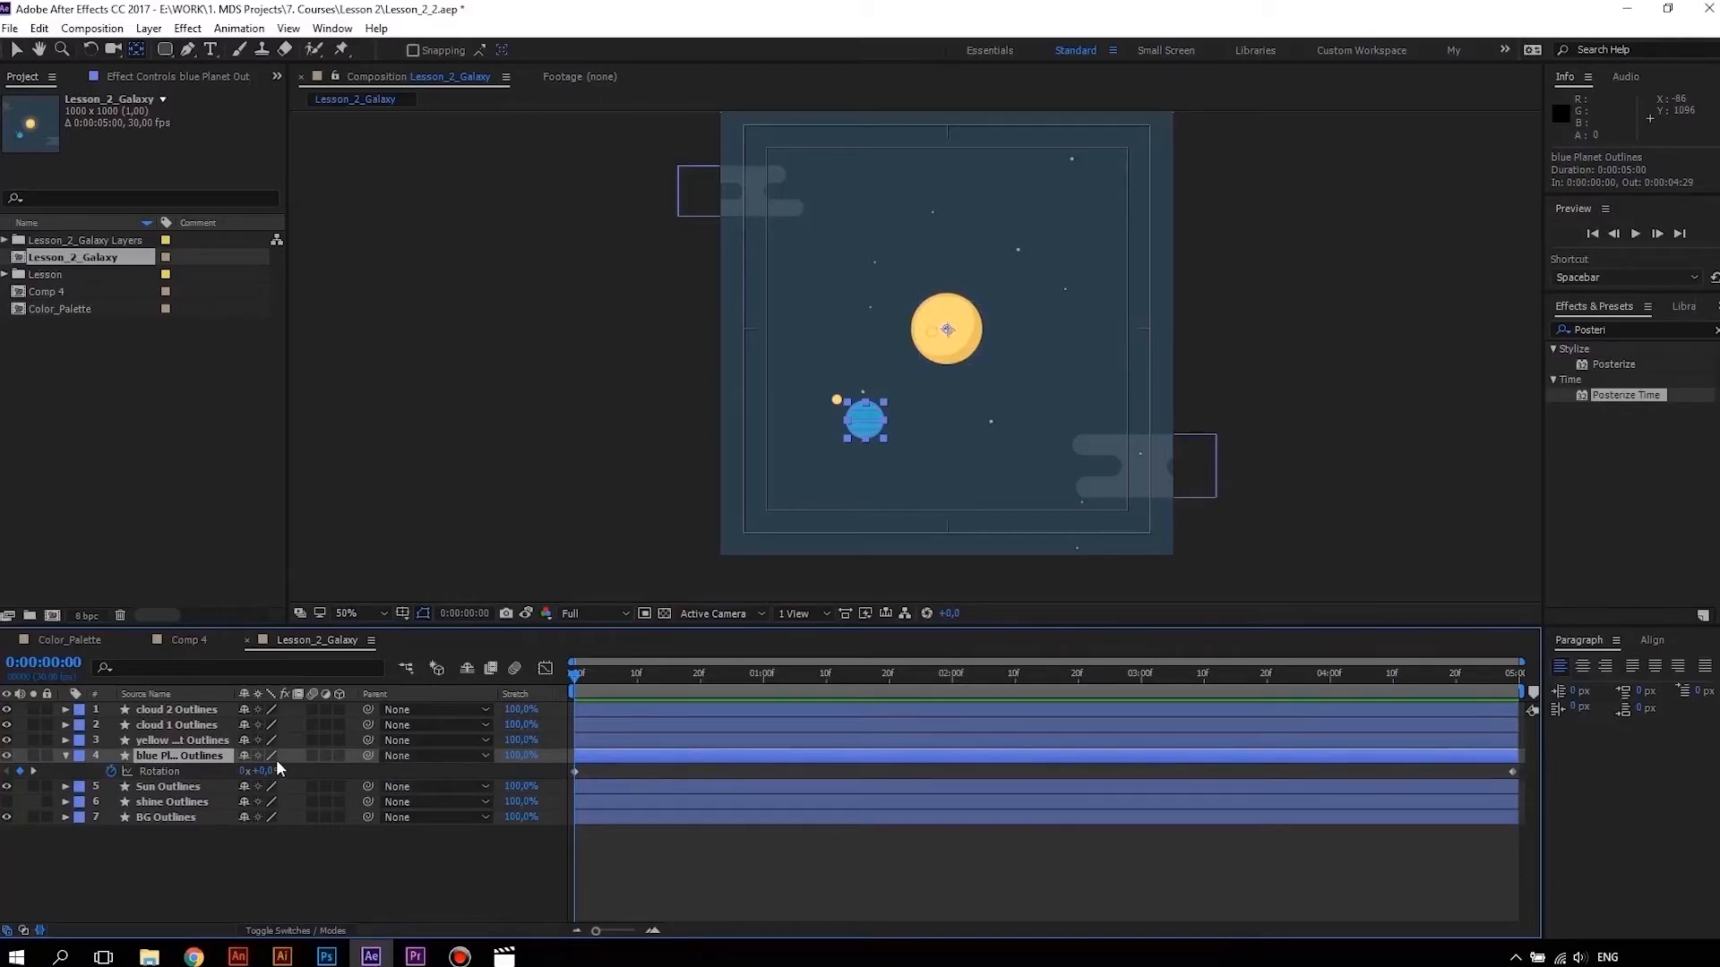
{"action": "left_click", "coordinate": [206, 741]}
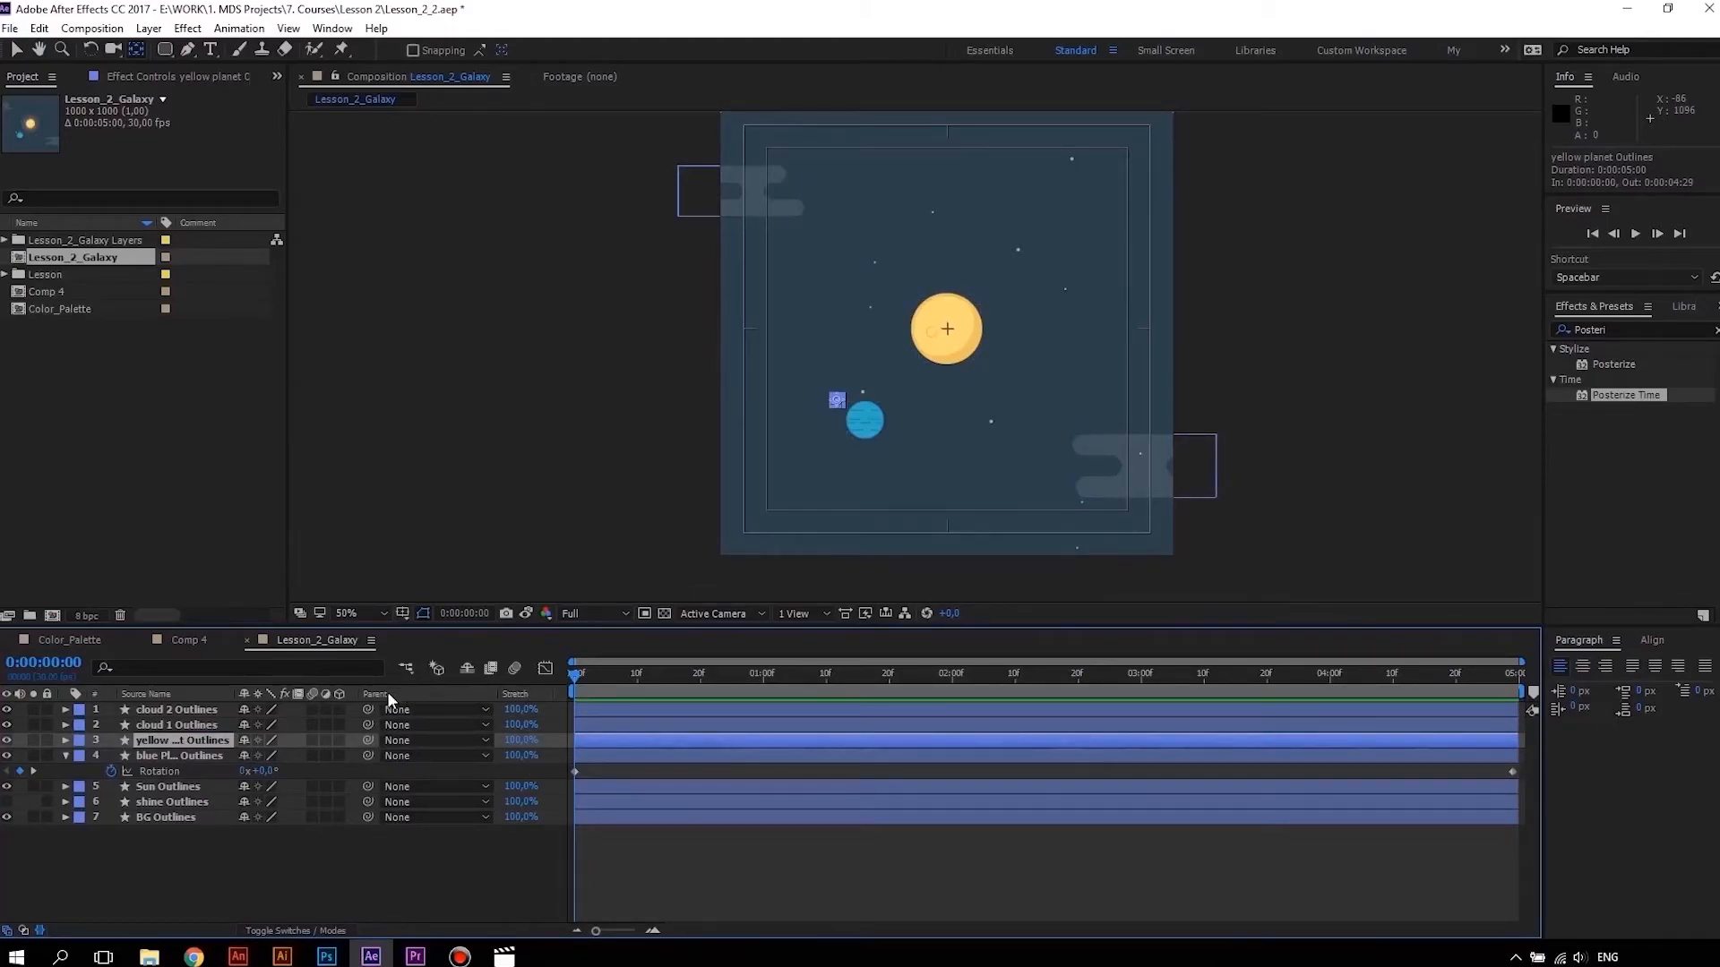
{"action": "right_click", "coordinate": [417, 691]}
{"action": "mouse_move", "coordinate": [457, 754]}
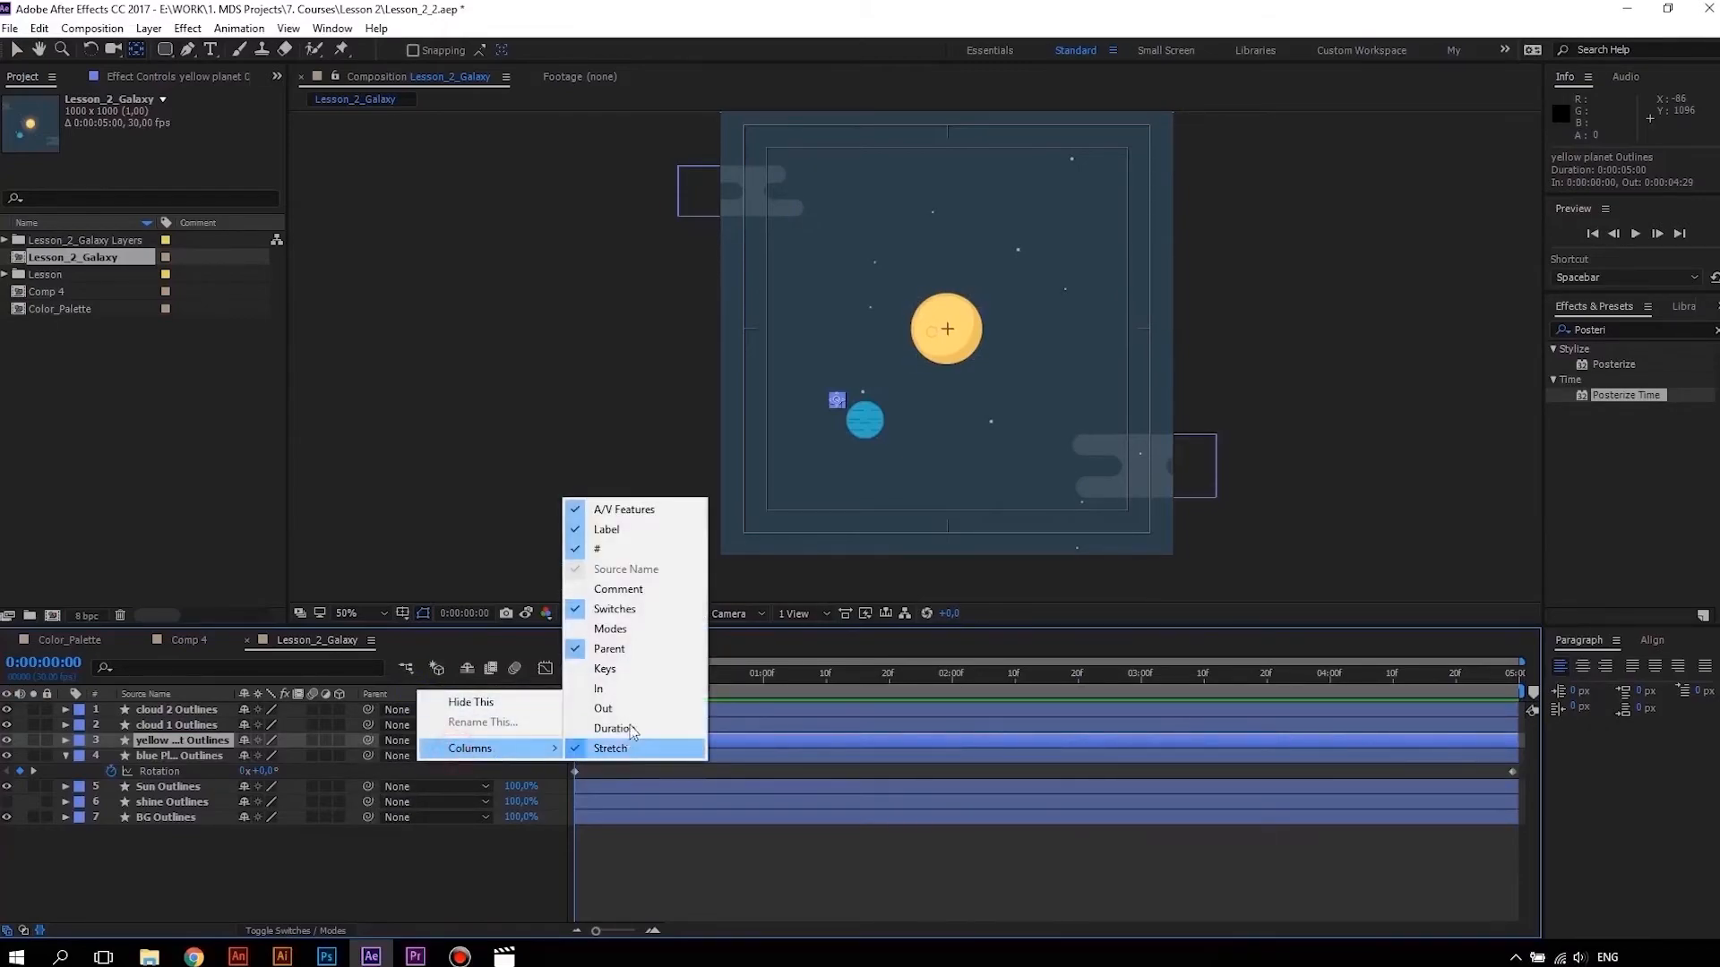
{"action": "left_click", "coordinate": [385, 698]}
Parent the yellow planet Outlines layer to blue Planet Outlines and preview both planets orbiting the sun
{"action": "left_click", "coordinate": [208, 757]}
{"action": "left_click", "coordinate": [207, 743]}
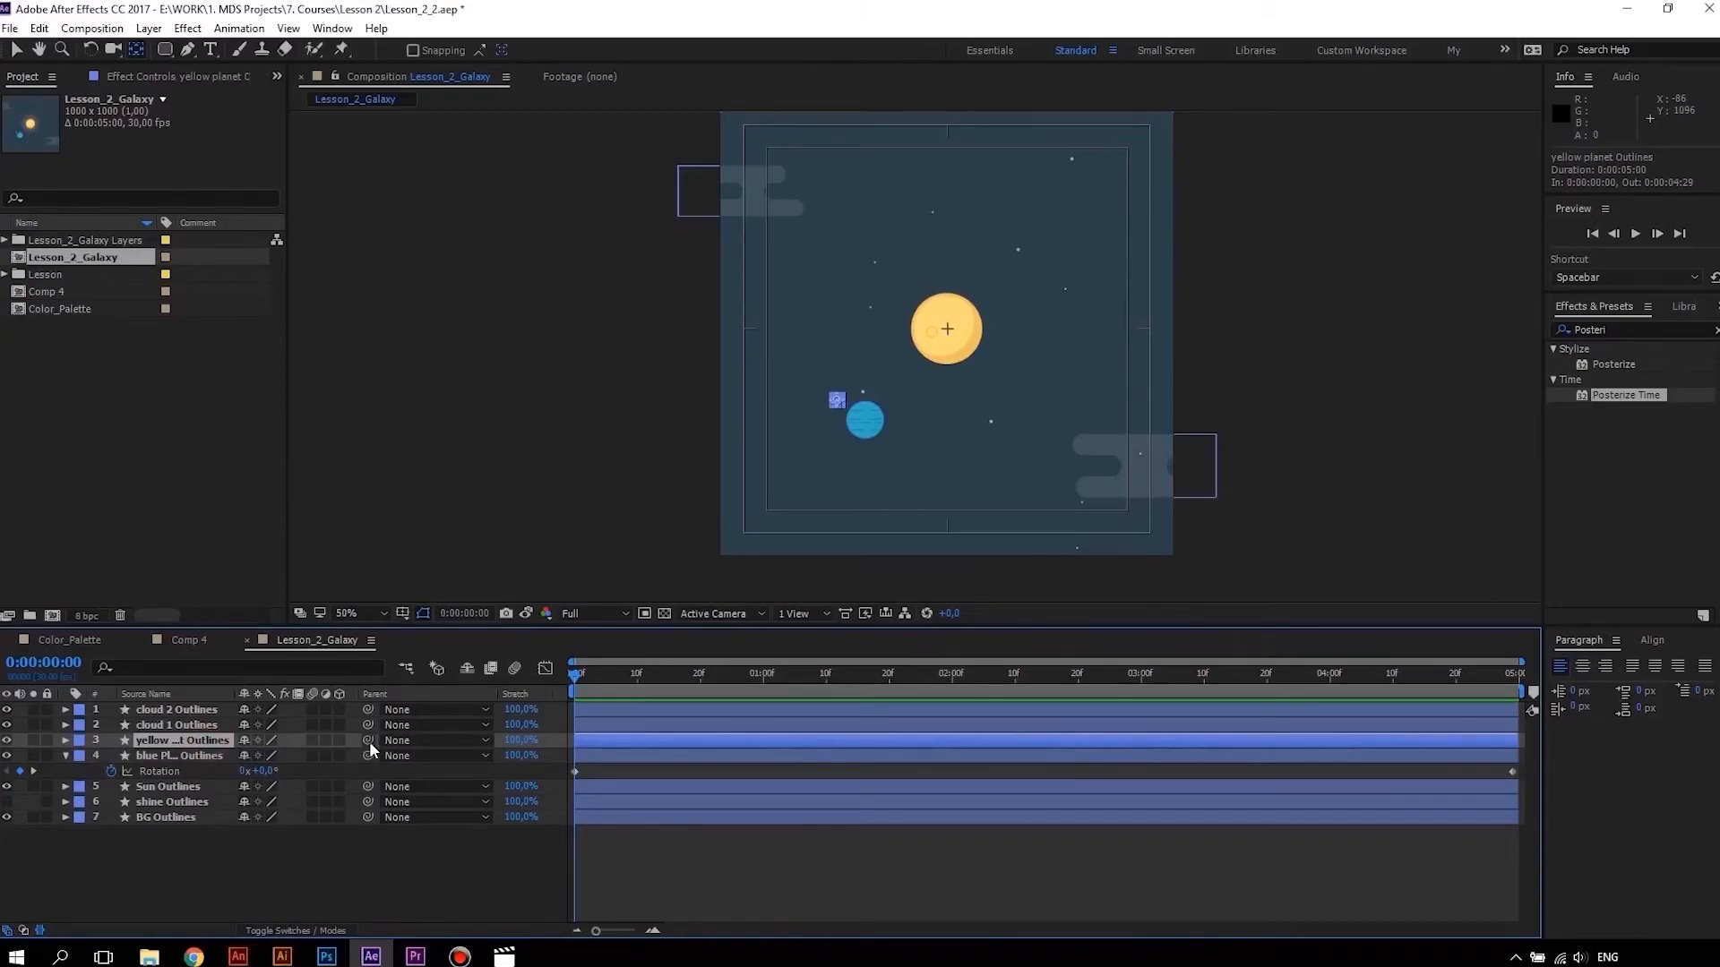
{"action": "left_click_drag", "start_coordinate": [369, 740], "coordinate": [163, 759]}
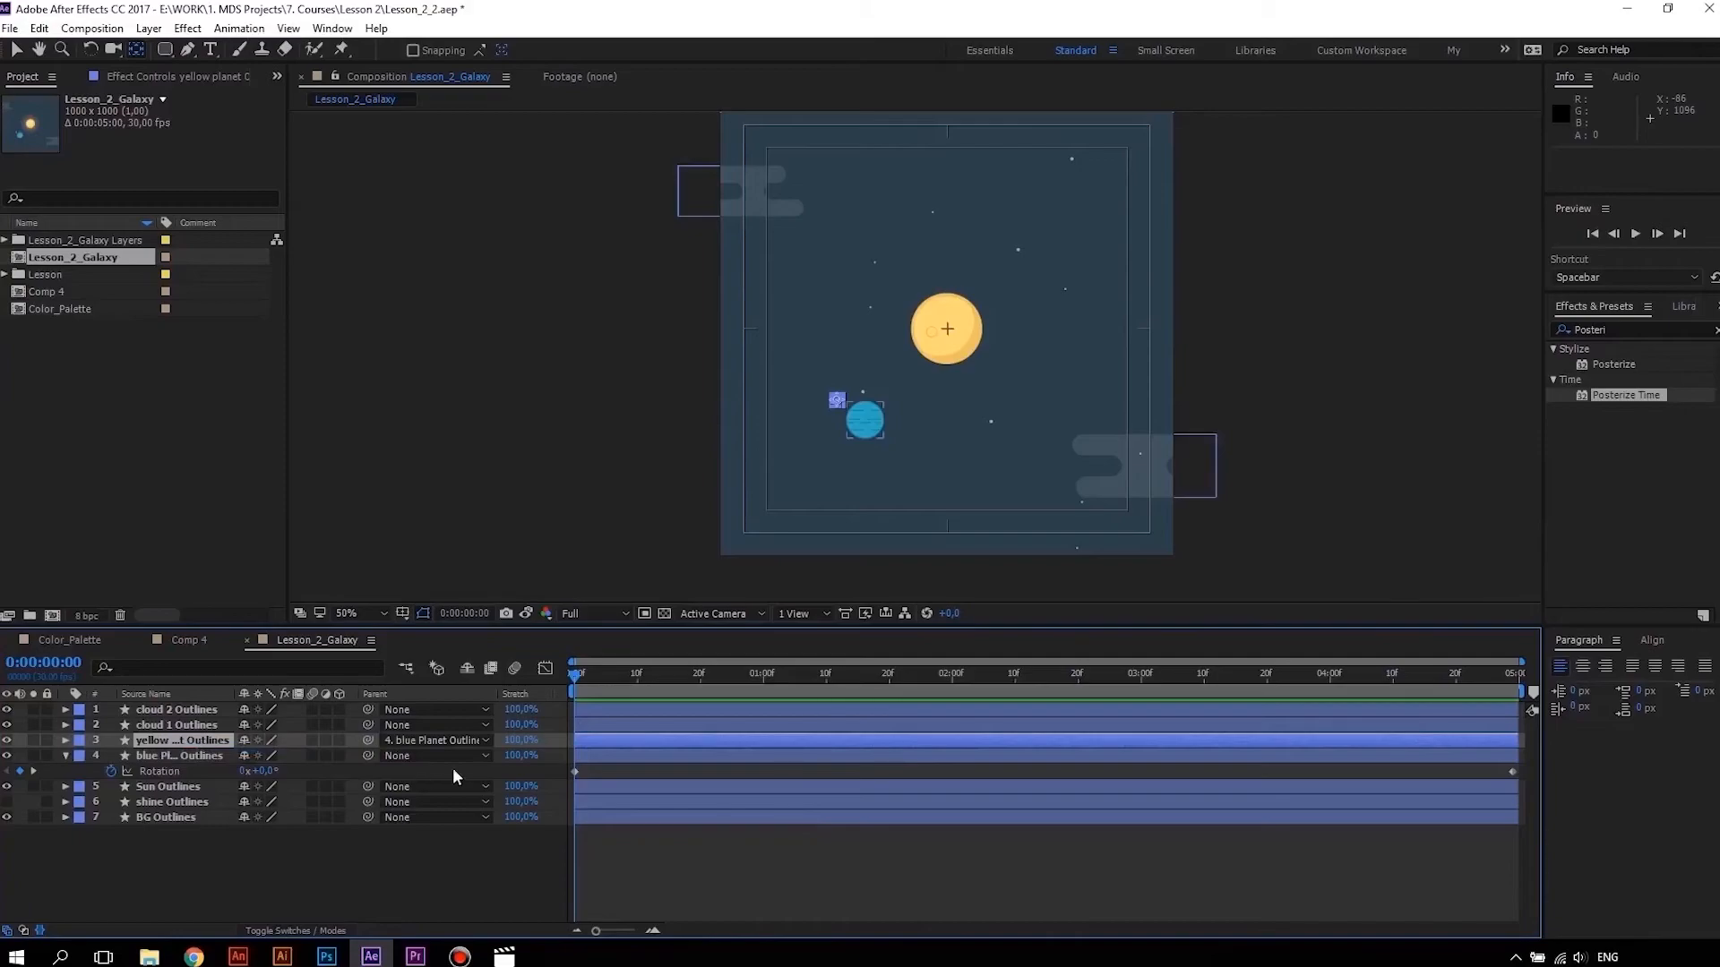
{"action": "left_click", "coordinate": [460, 744]}
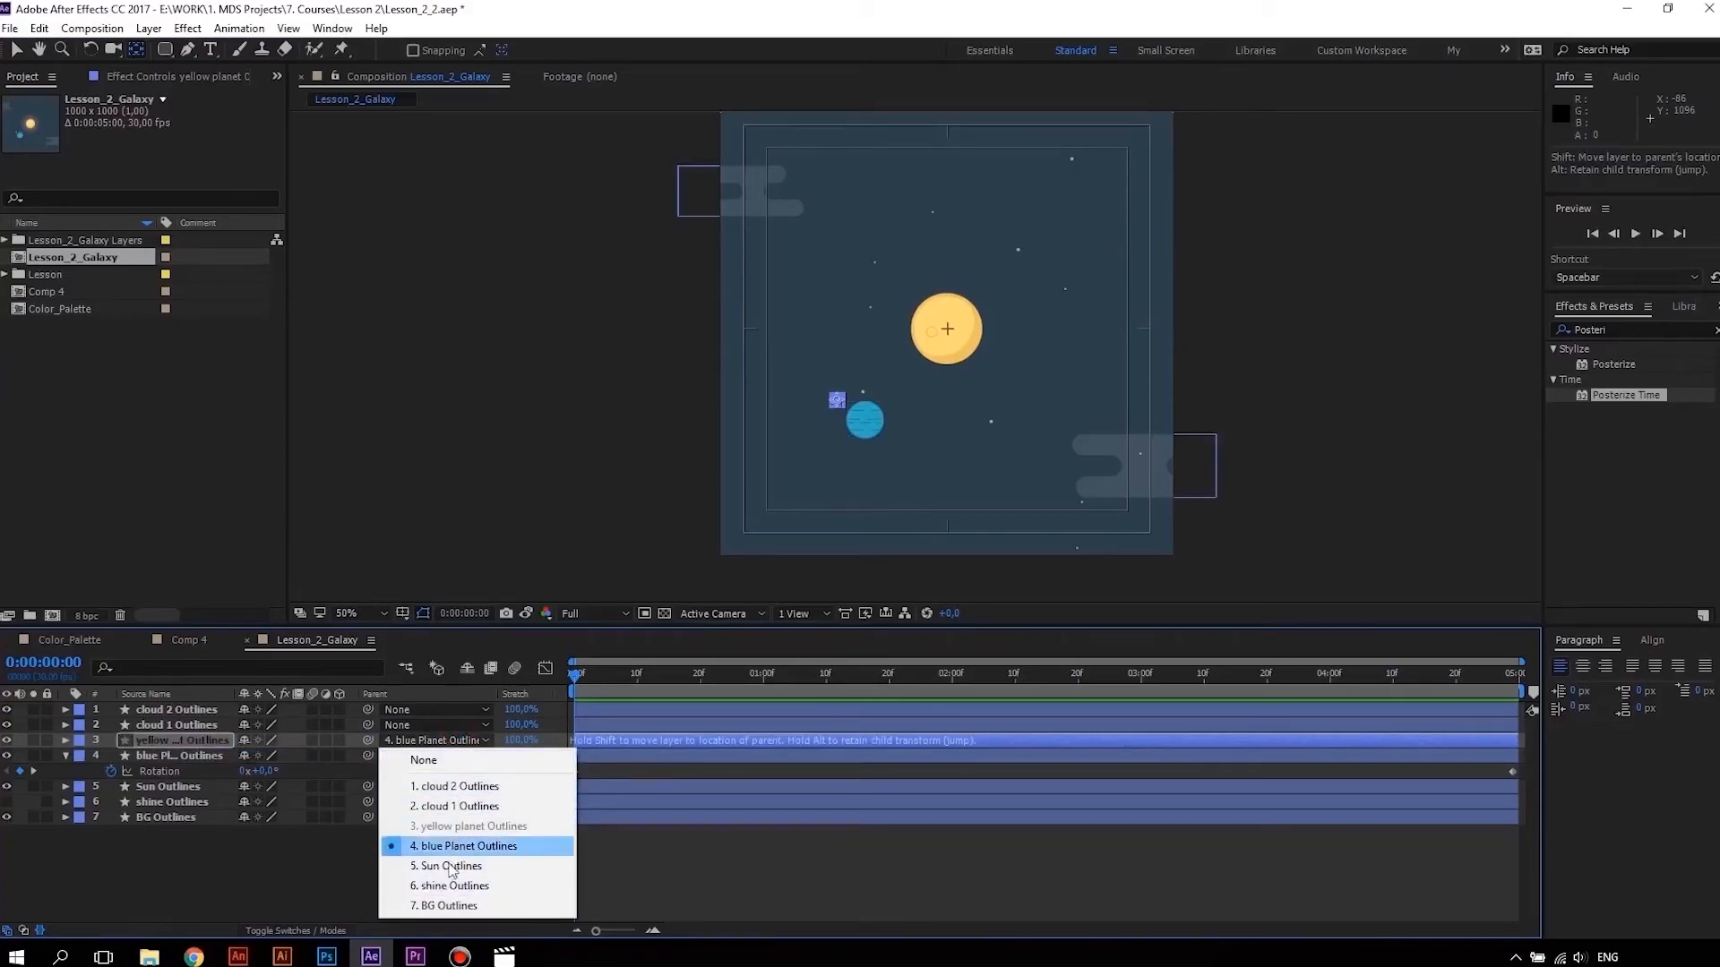
{"action": "left_click", "coordinate": [582, 681]}
{"action": "key", "text": "space"}
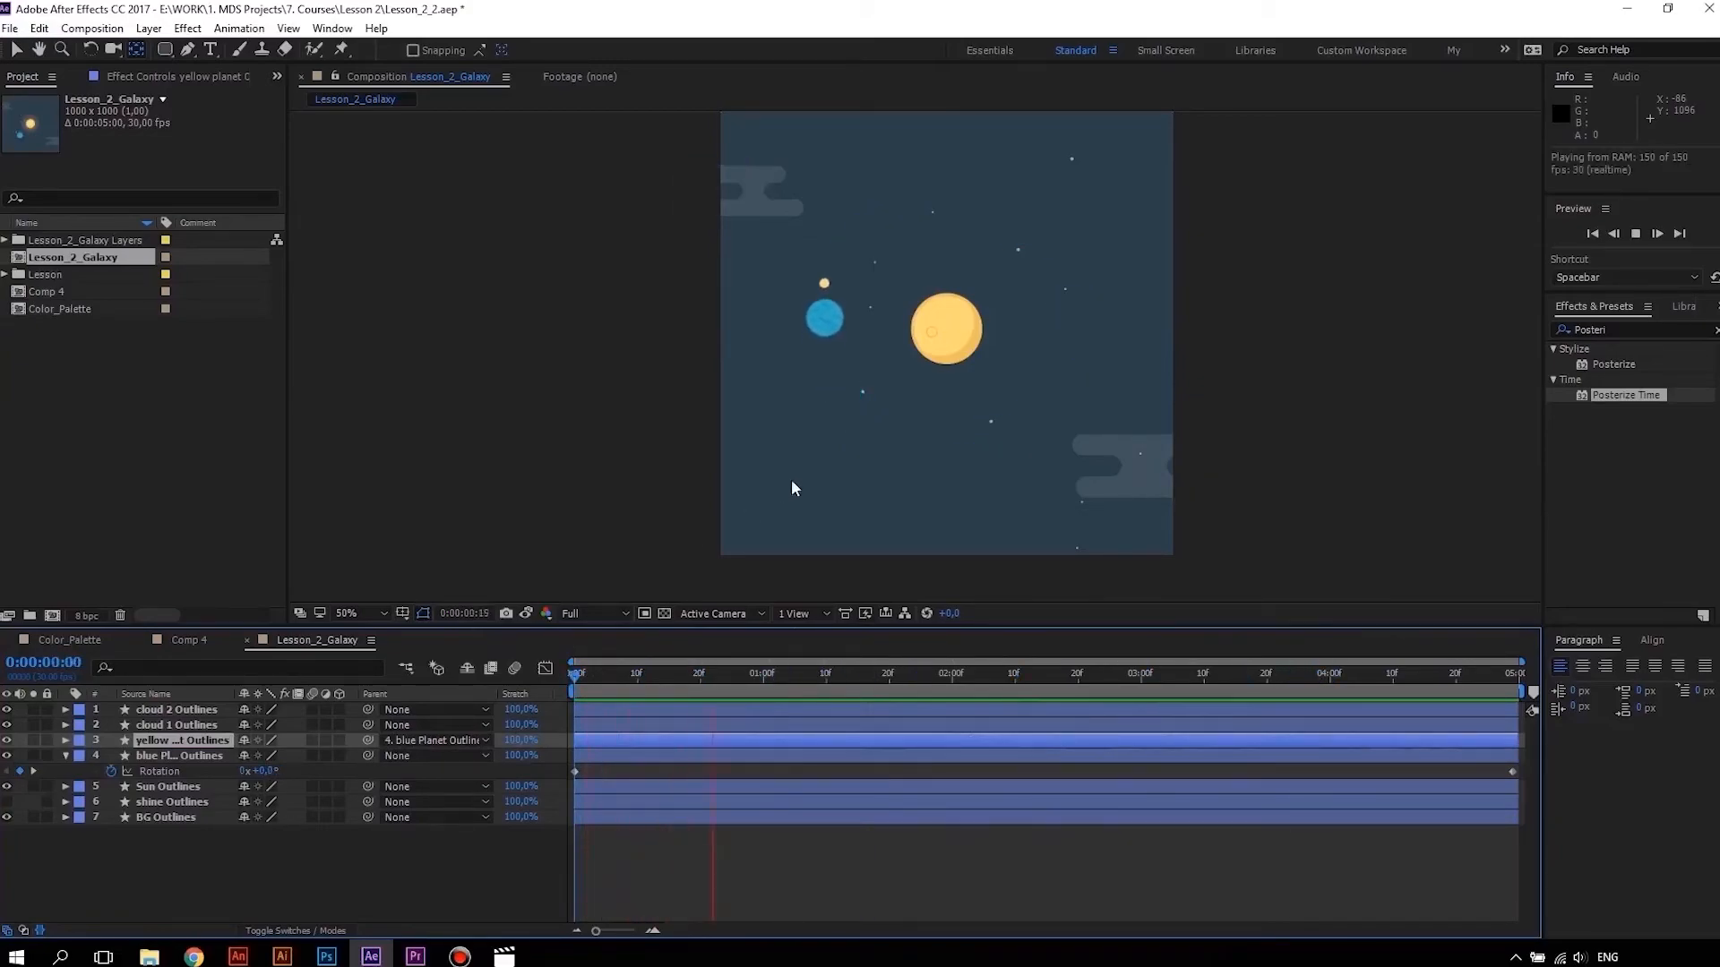
Move the yellow planet Outlines layer's anchor point to the centre of the blue planet
{"action": "key", "text": "space"}
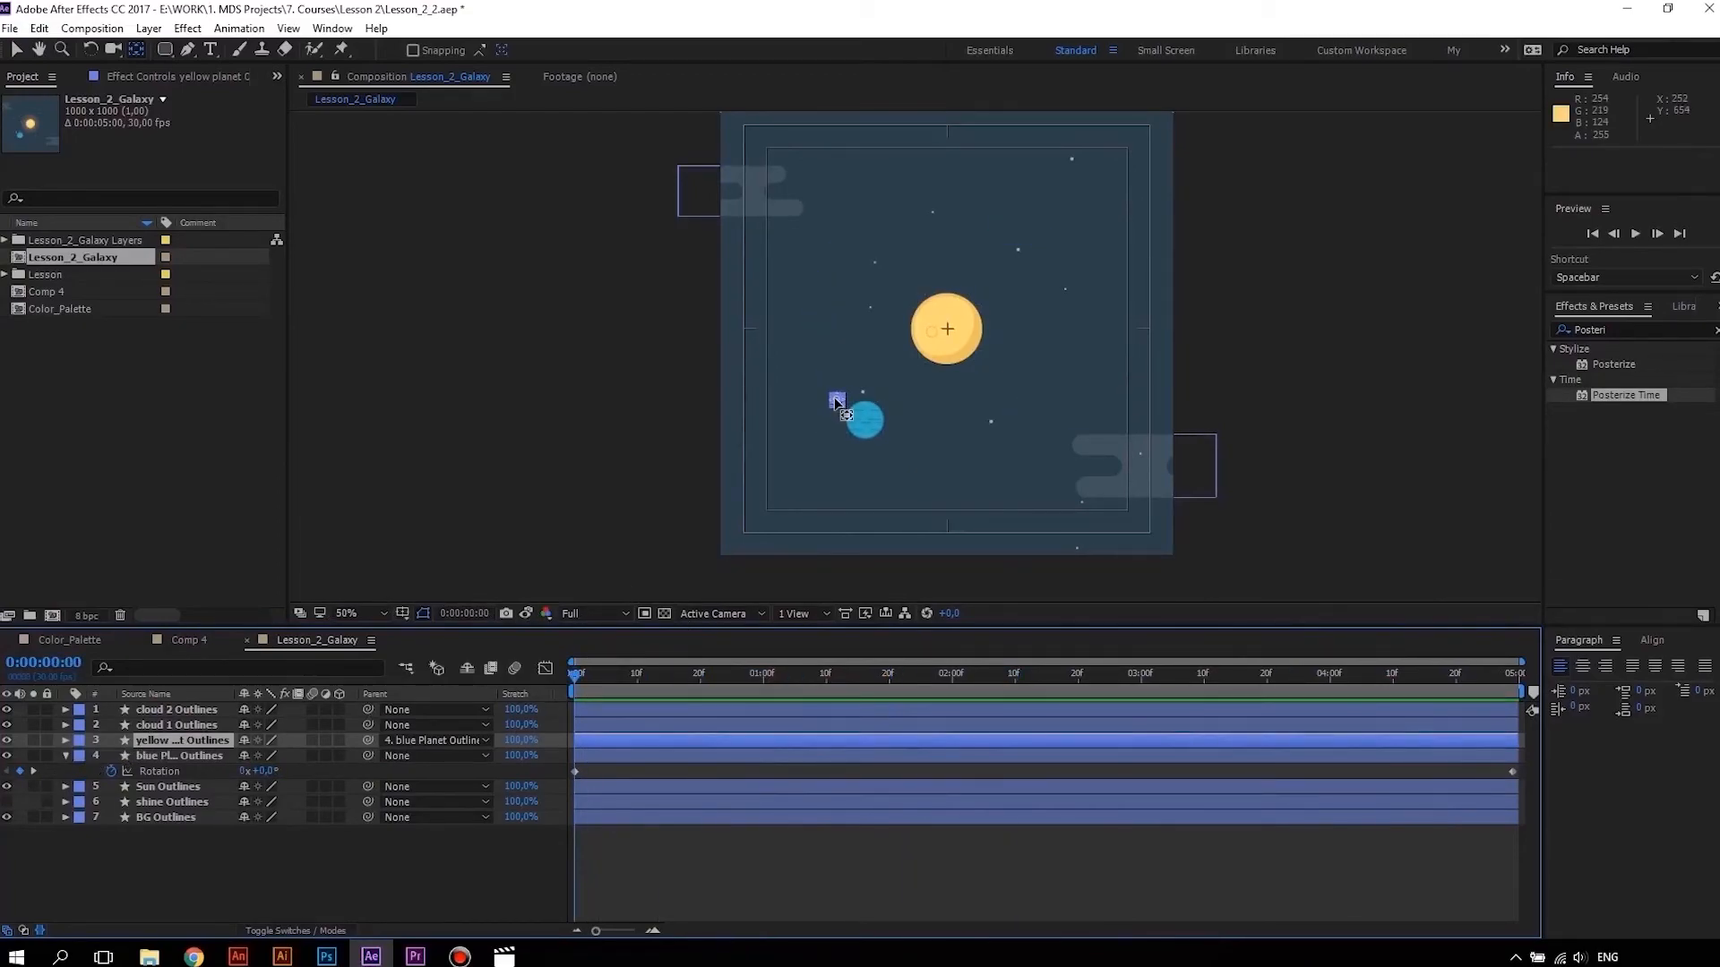
{"action": "left_click", "coordinate": [65, 740]}
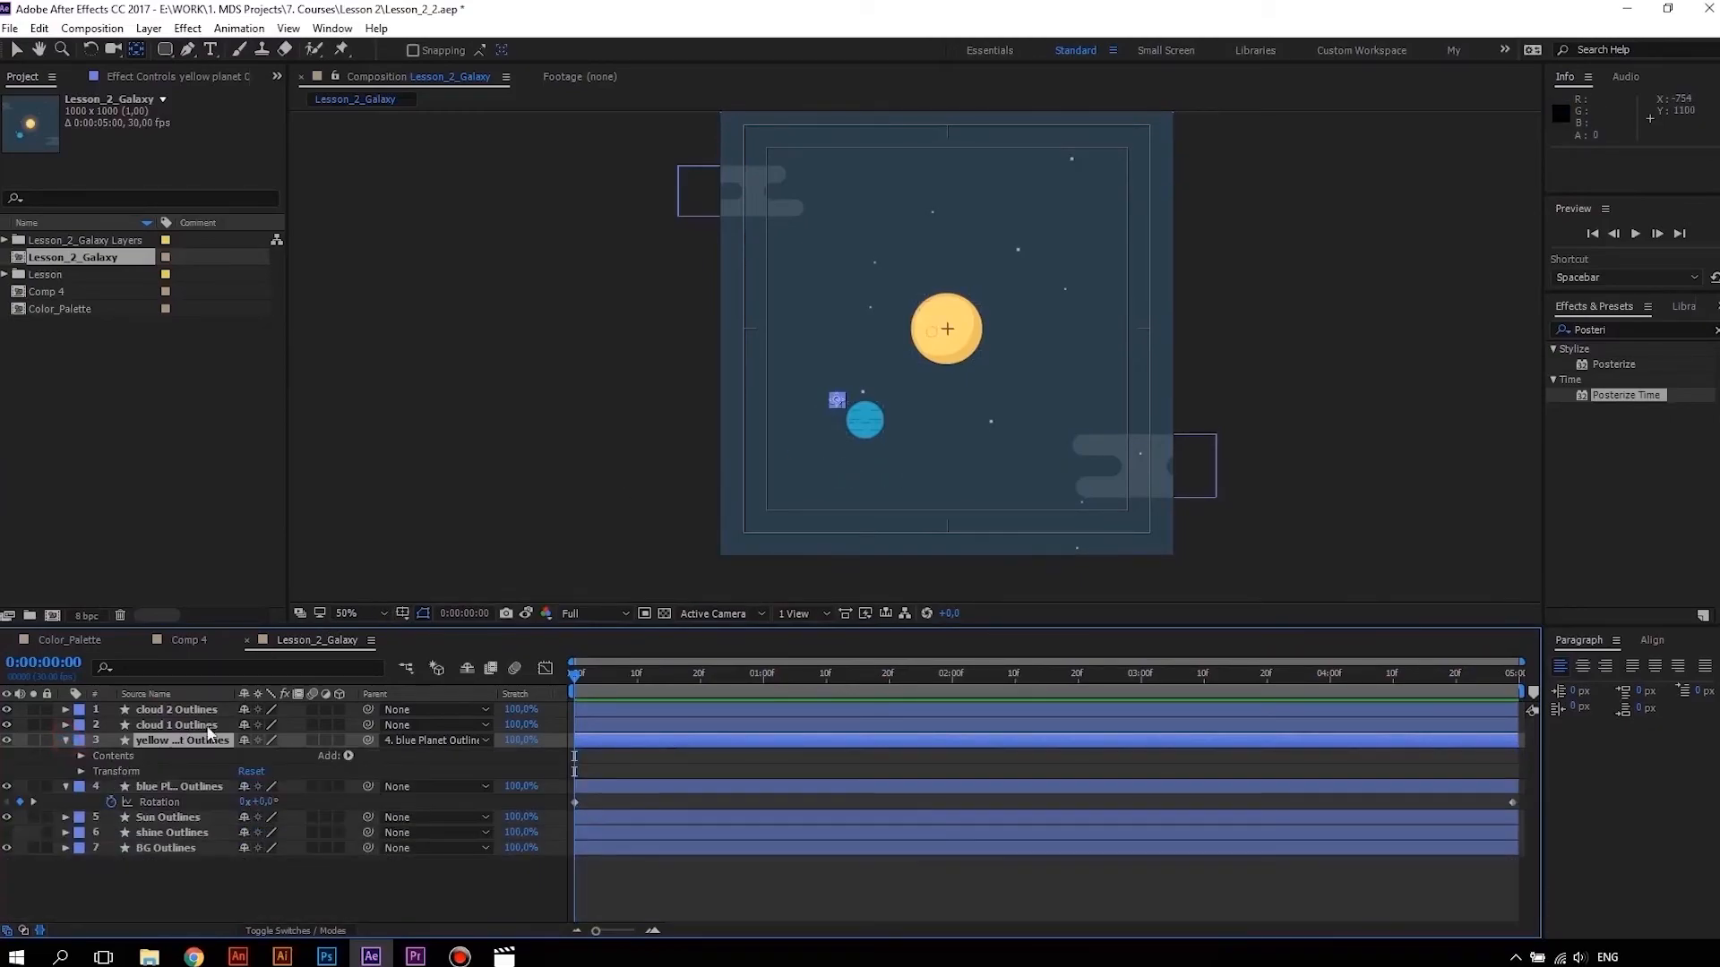
{"action": "scroll", "coordinate": [858, 400], "scroll_direction": "up", "scroll_amount": 4}
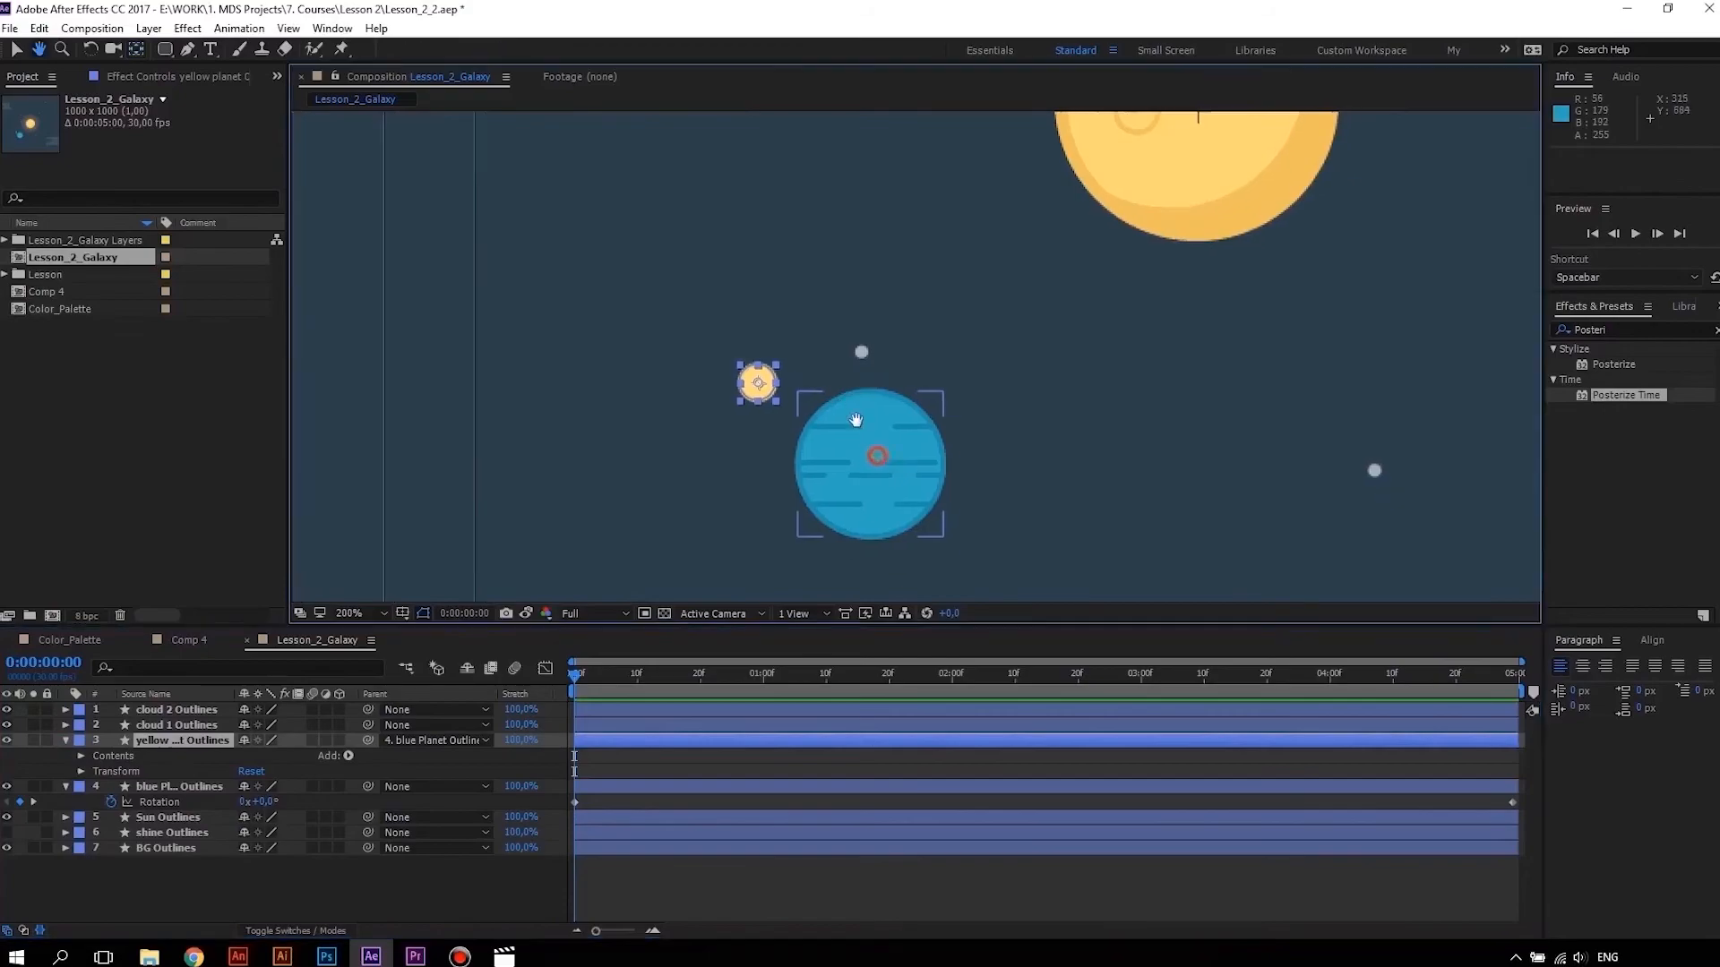
{"action": "left_click_drag", "start_coordinate": [857, 420], "coordinate": [842, 396]}
{"action": "key", "text": "y"}
{"action": "left_click_drag", "start_coordinate": [743, 359], "coordinate": [844, 437]}
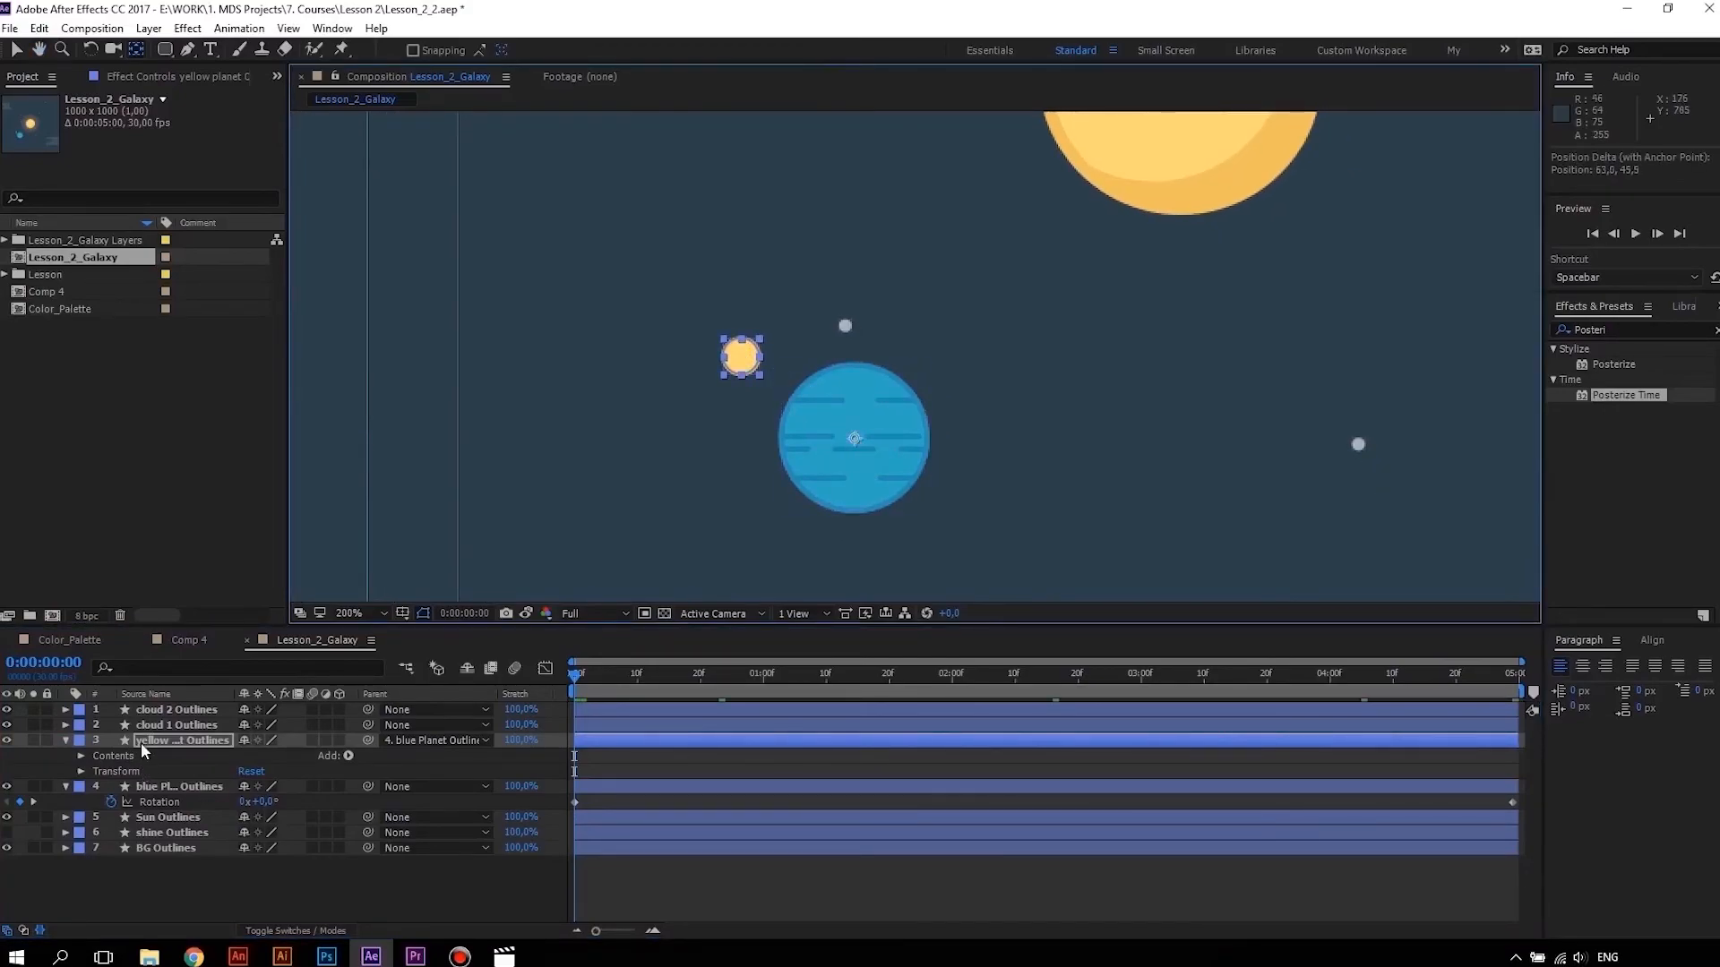
Keyframe the yellow planet Outlines rotation from 0° at the first frame to one full turn at 0:00:04:29
{"action": "key", "text": "r"}
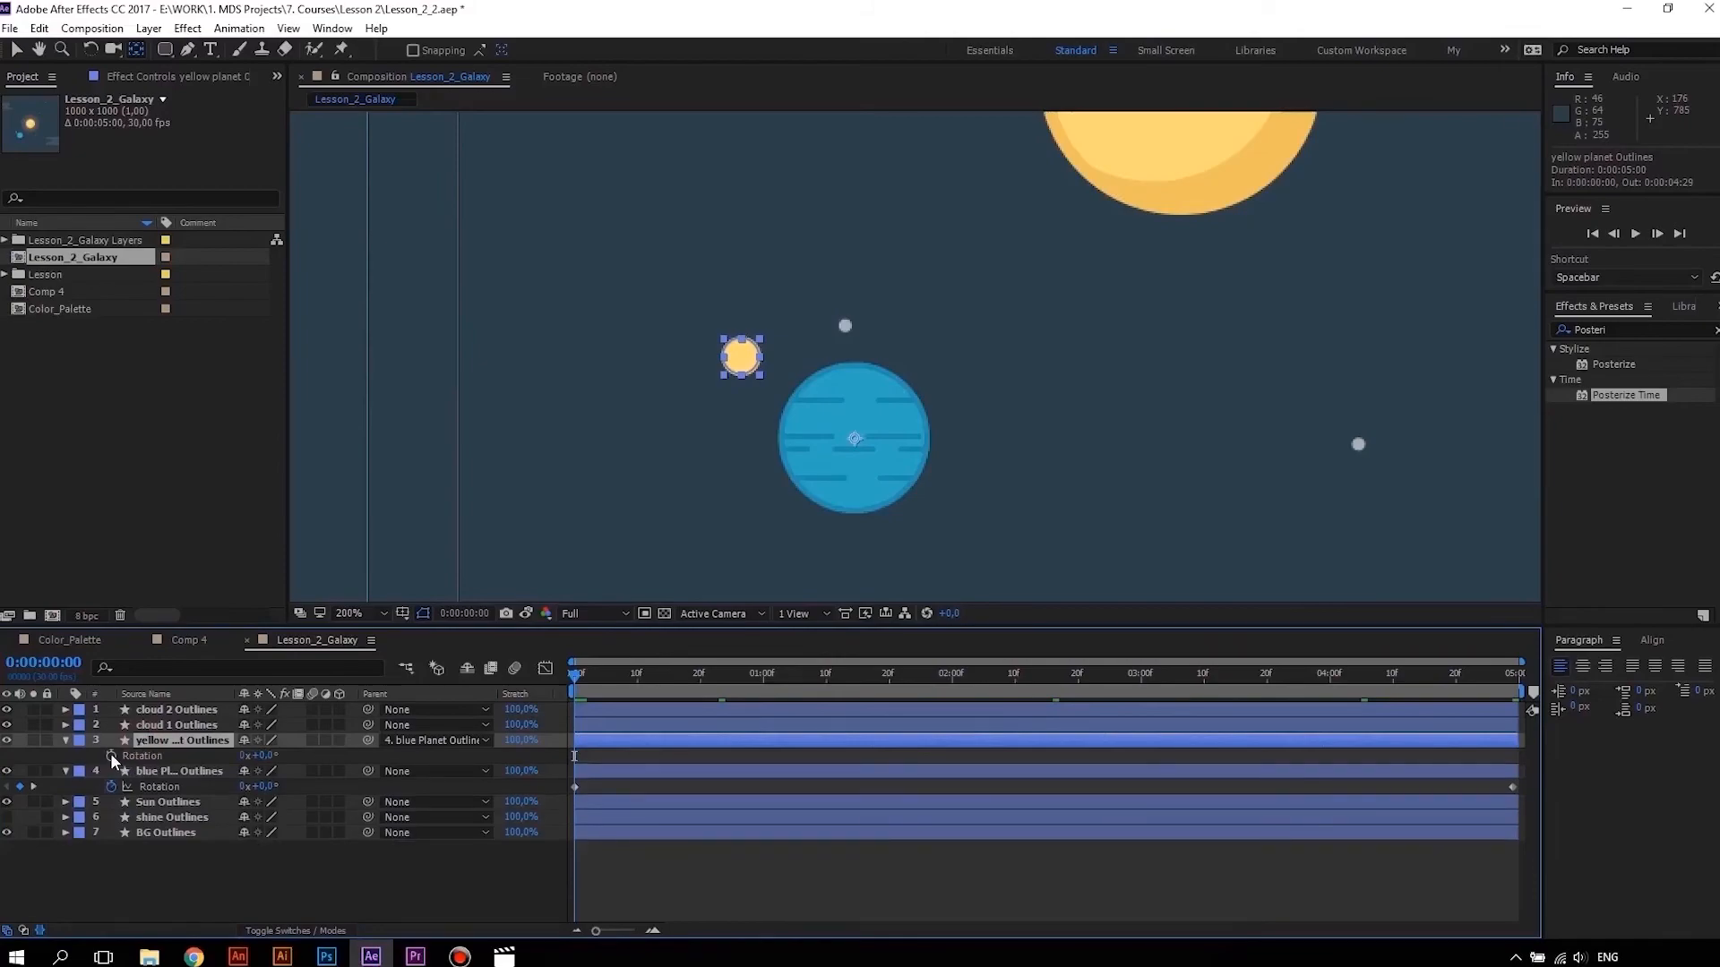
{"action": "left_click", "coordinate": [111, 757]}
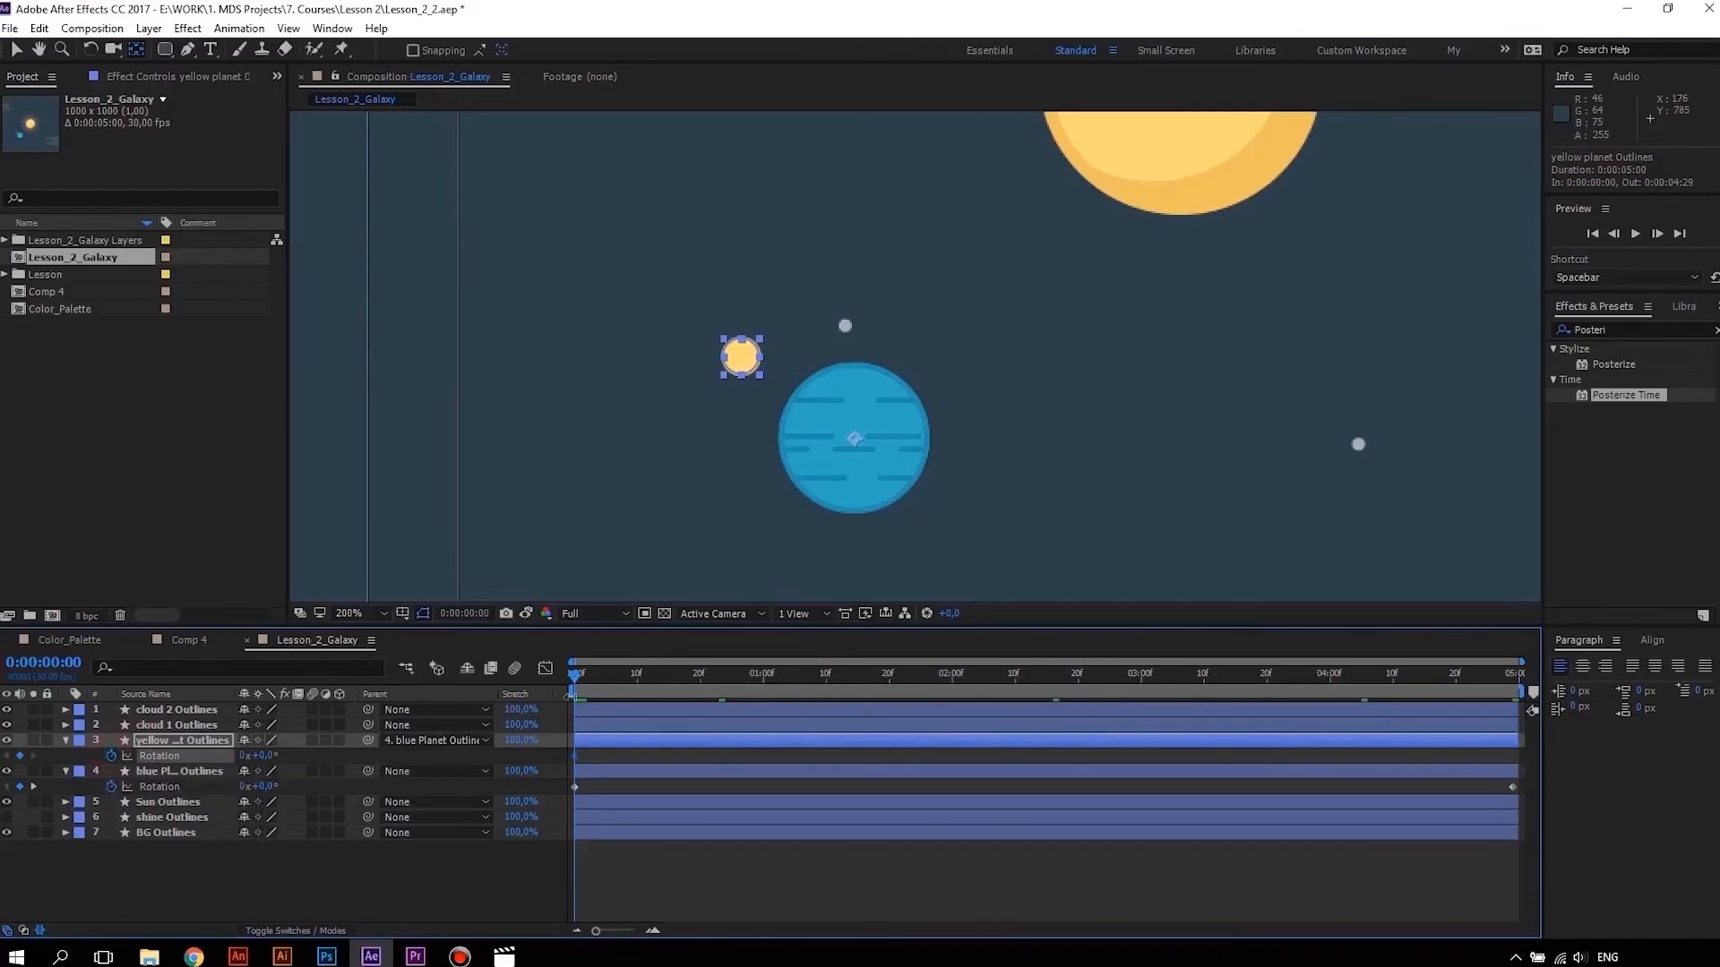
{"action": "key", "text": "space"}
{"action": "left_click", "coordinate": [244, 756]}
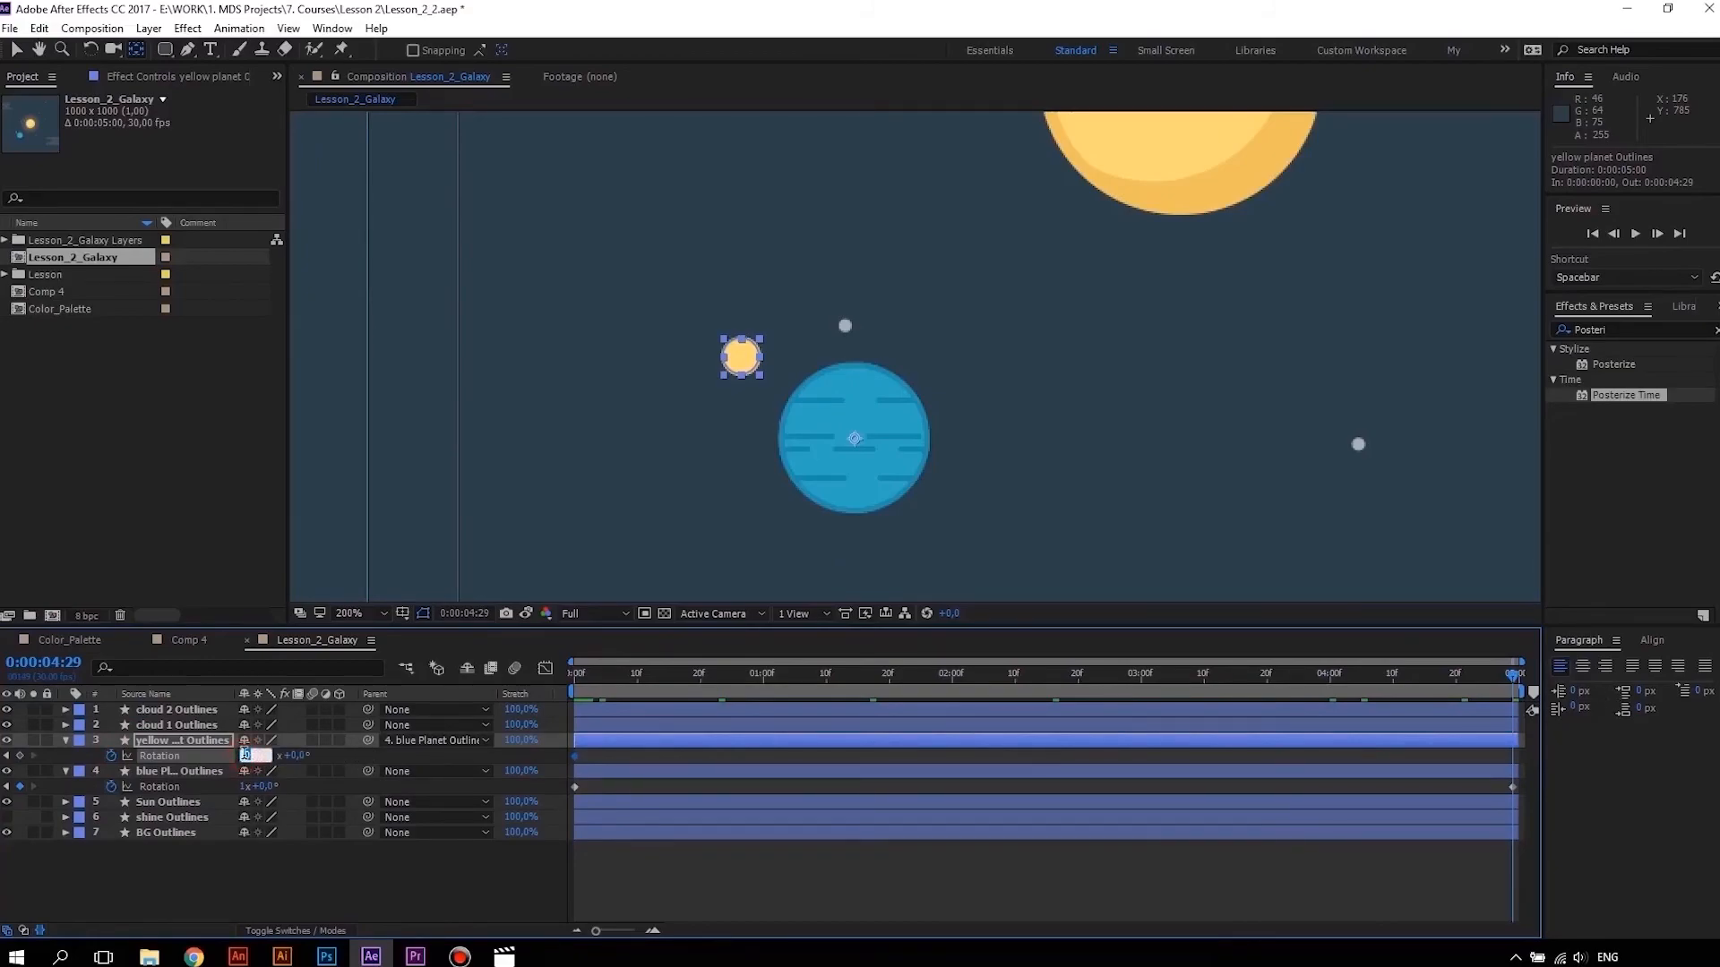
{"action": "type", "text": "1"}
{"action": "key", "text": "Return"}
Play back the whole composition from the first frame to check the yellow planet's orbit around the blue planet
{"action": "left_click_drag", "start_coordinate": [599, 680], "coordinate": [565, 679]}
{"action": "scroll", "coordinate": [895, 376], "scroll_direction": "down", "scroll_amount": 2}
{"action": "left_click_drag", "start_coordinate": [994, 383], "coordinate": [913, 457]}
{"action": "key", "text": "space"}
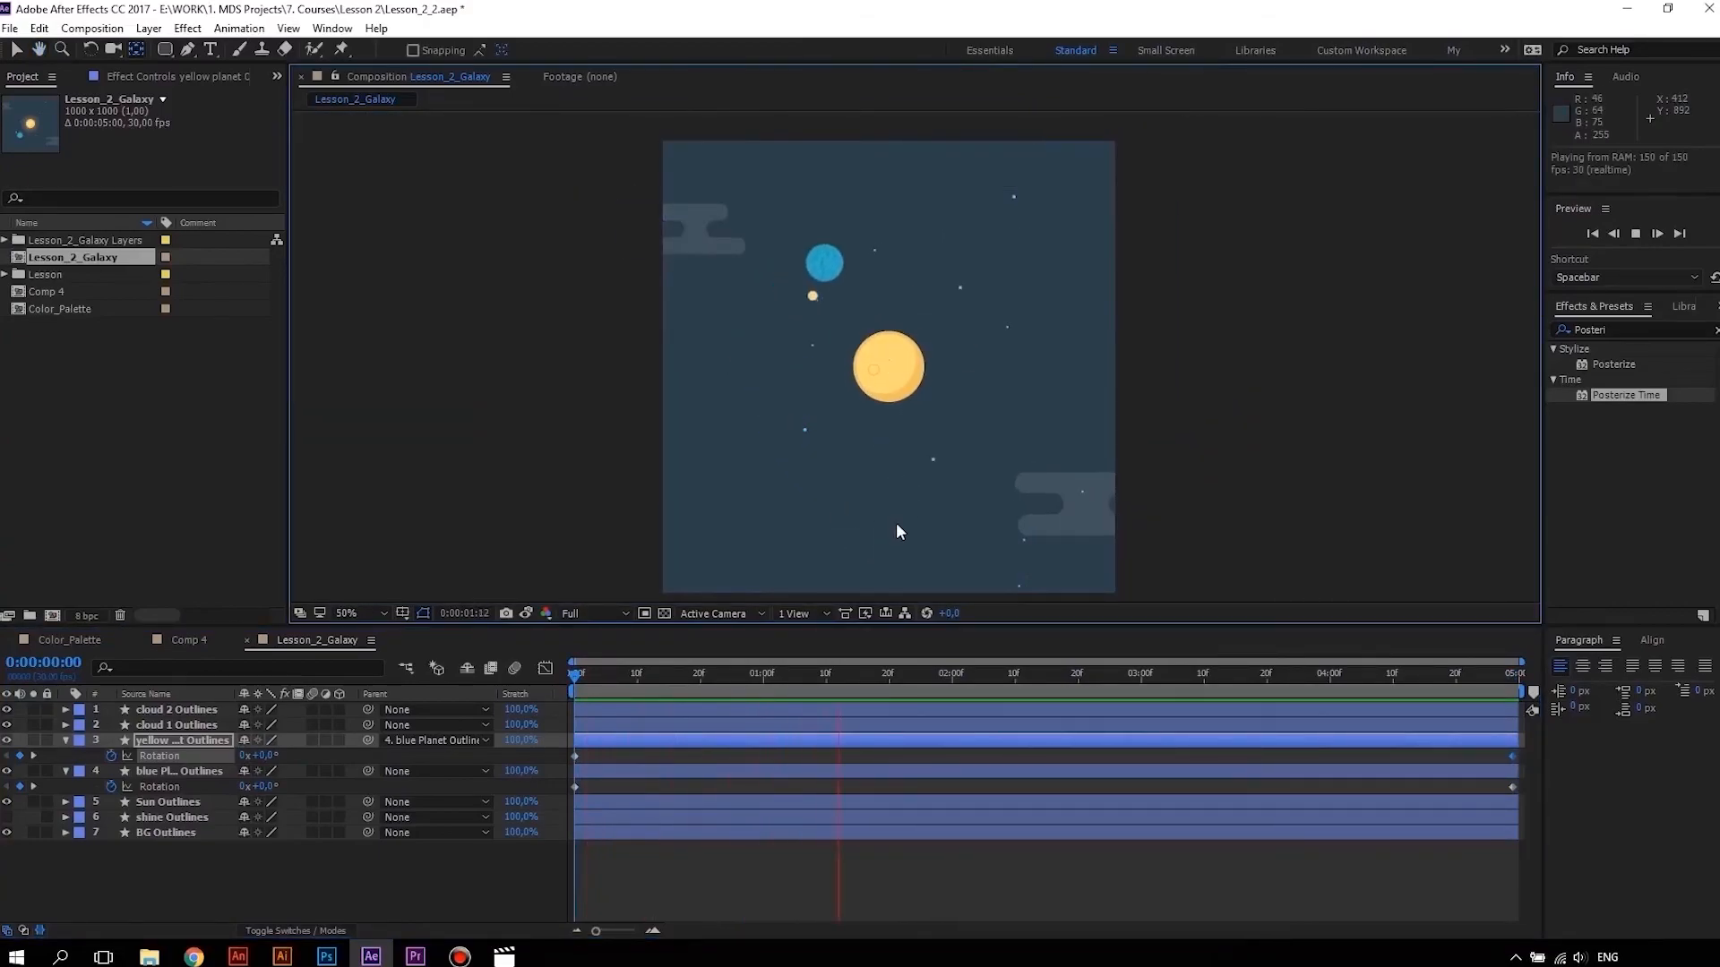